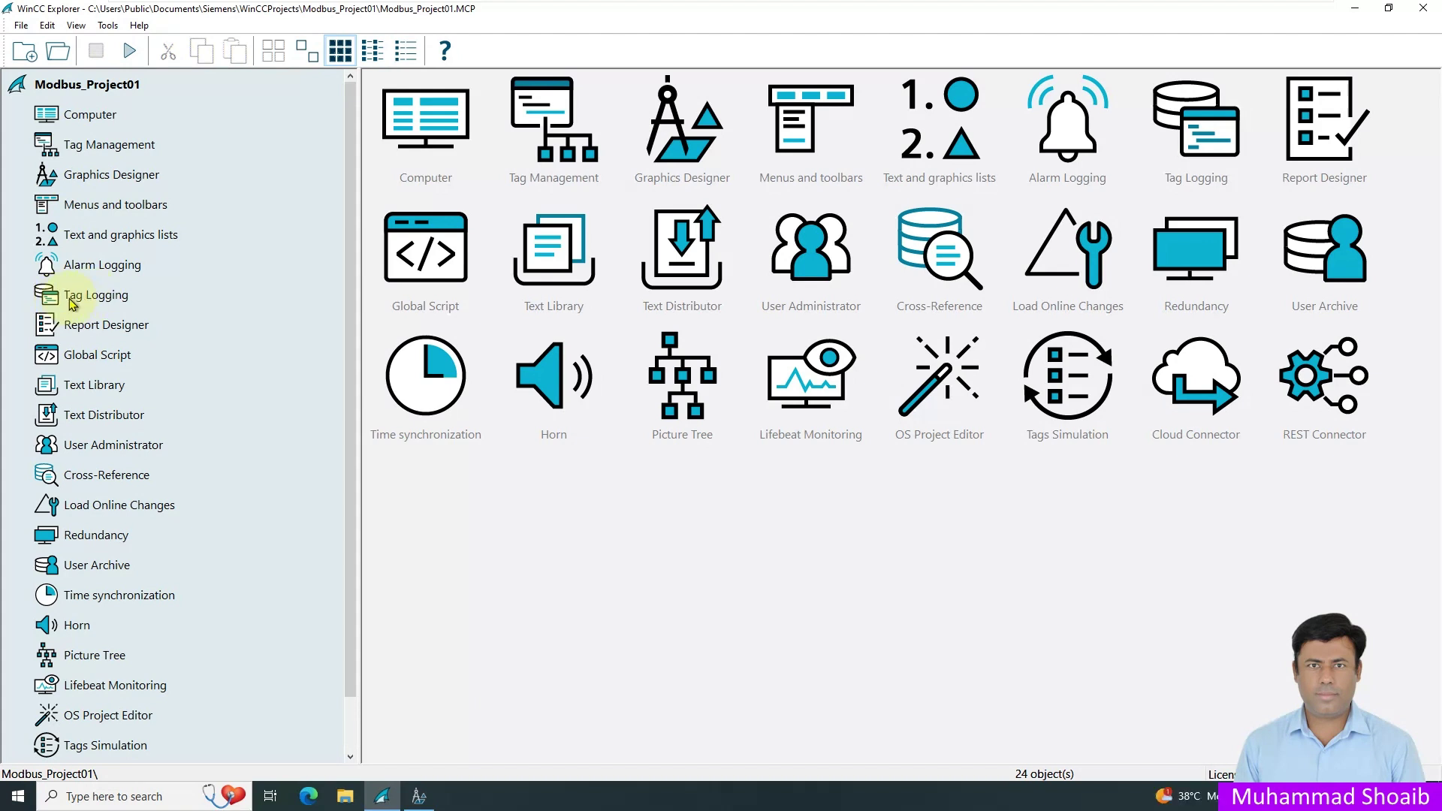
In Tag Logging, add a new process value archive and rename it Modbus_value_archive
{"action": "left_click", "coordinate": [84, 301]}
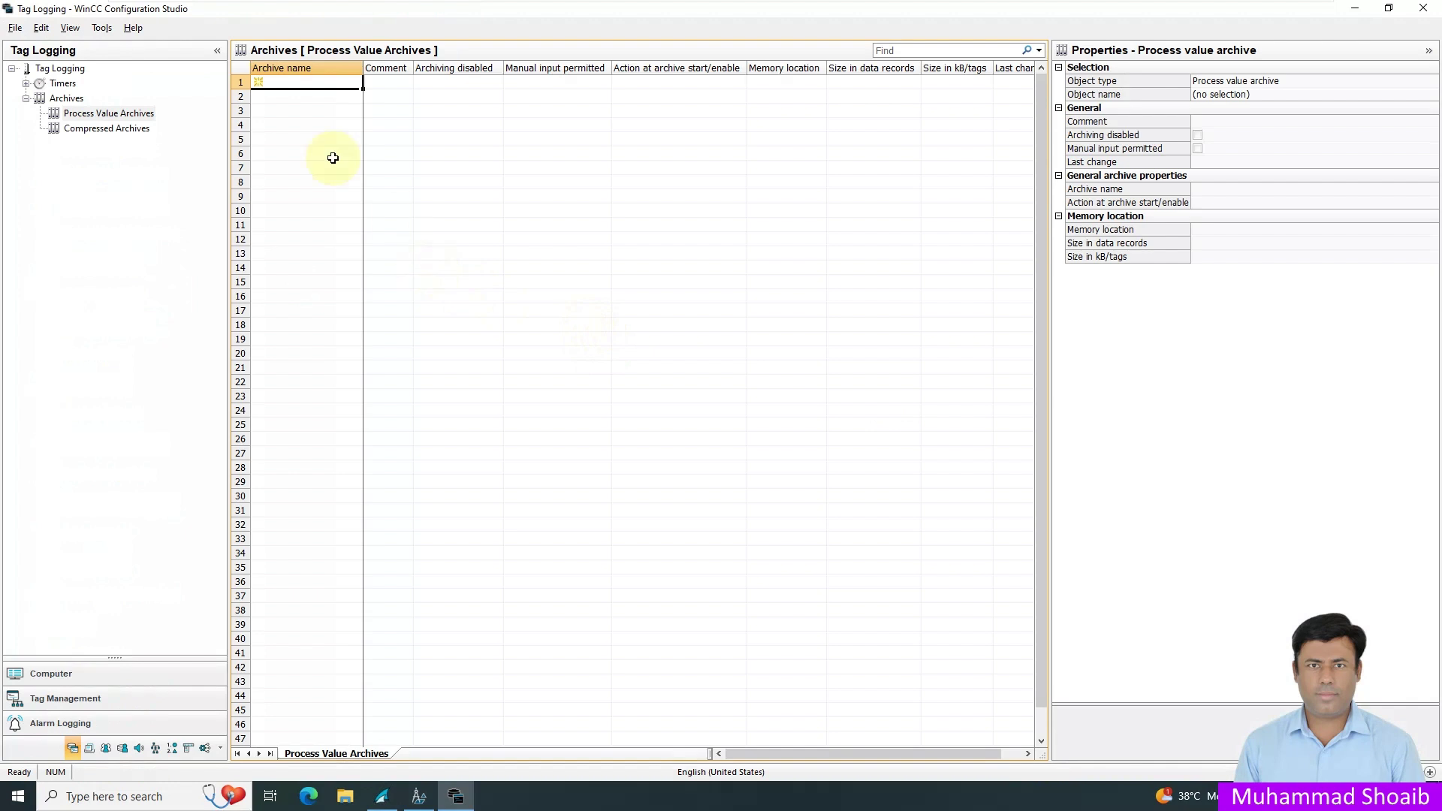
{"action": "right_click", "coordinate": [141, 120]}
{"action": "left_click", "coordinate": [161, 123]}
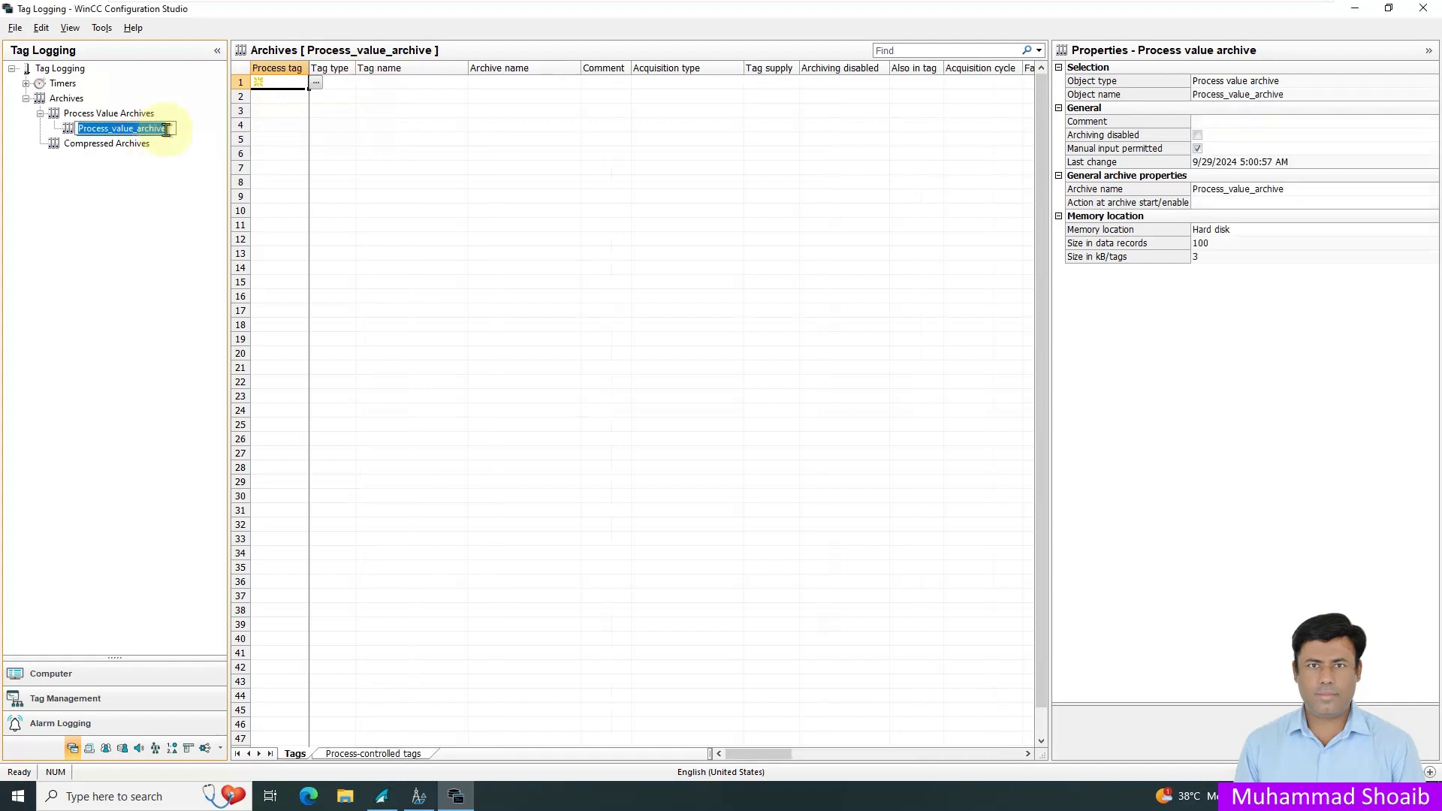
{"action": "left_click_drag", "start_coordinate": [110, 128], "coordinate": [77, 129]}
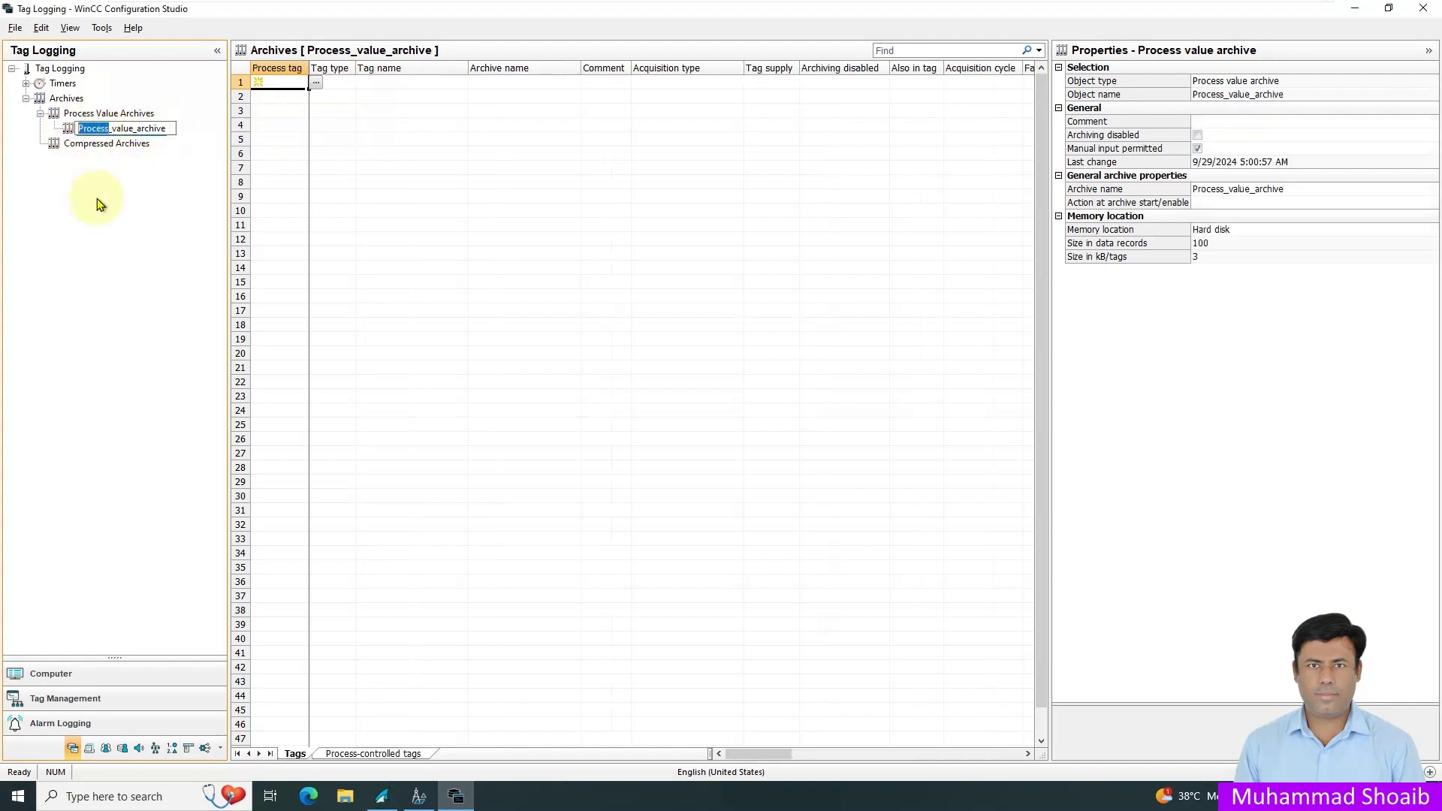
{"action": "type", "text": "Modbus"}
{"action": "key", "text": "Return"}
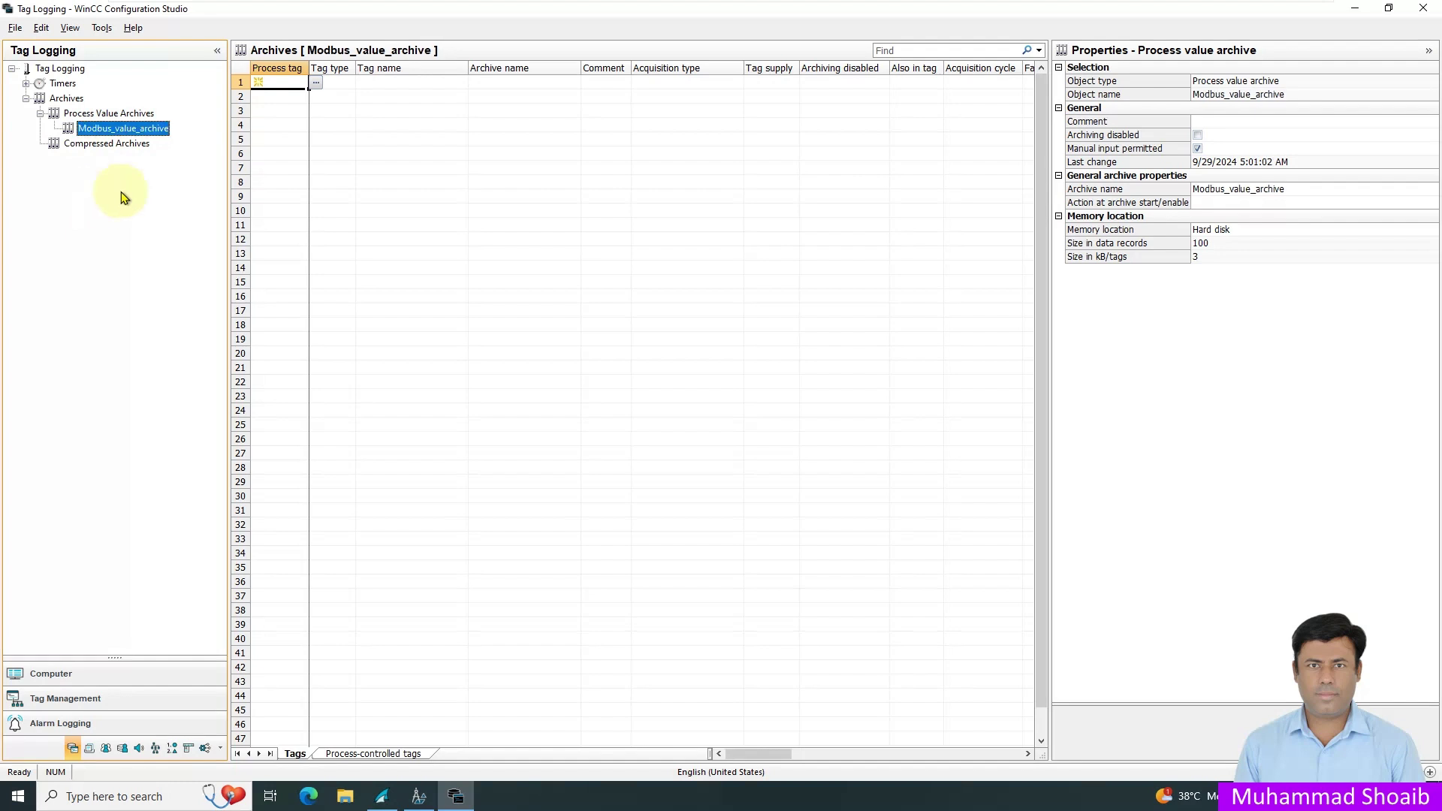
Assign the Mixer1 Level tag as the first row's process tag
{"action": "left_click", "coordinate": [315, 83]}
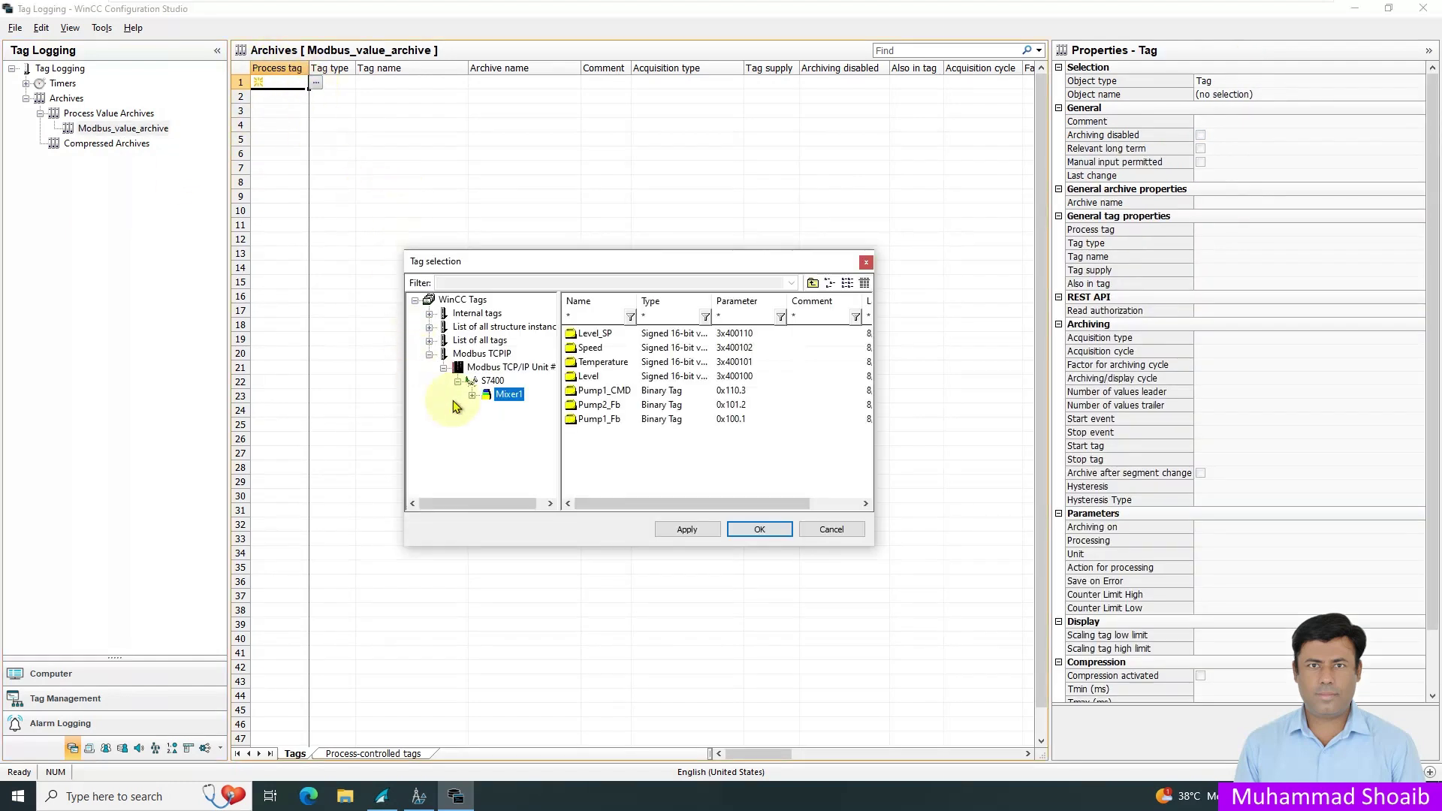
{"action": "left_click", "coordinate": [590, 378]}
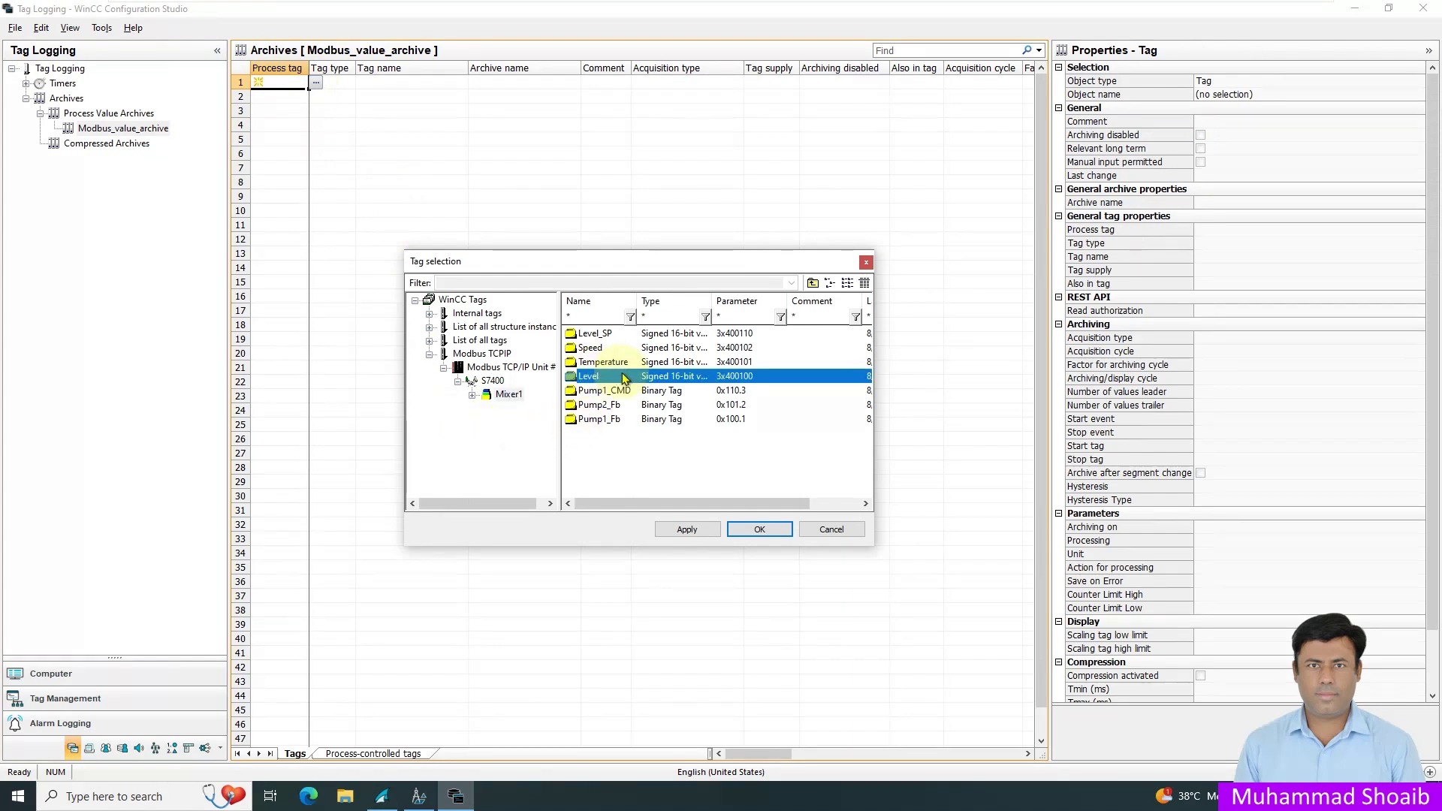
{"action": "left_click", "coordinate": [759, 530]}
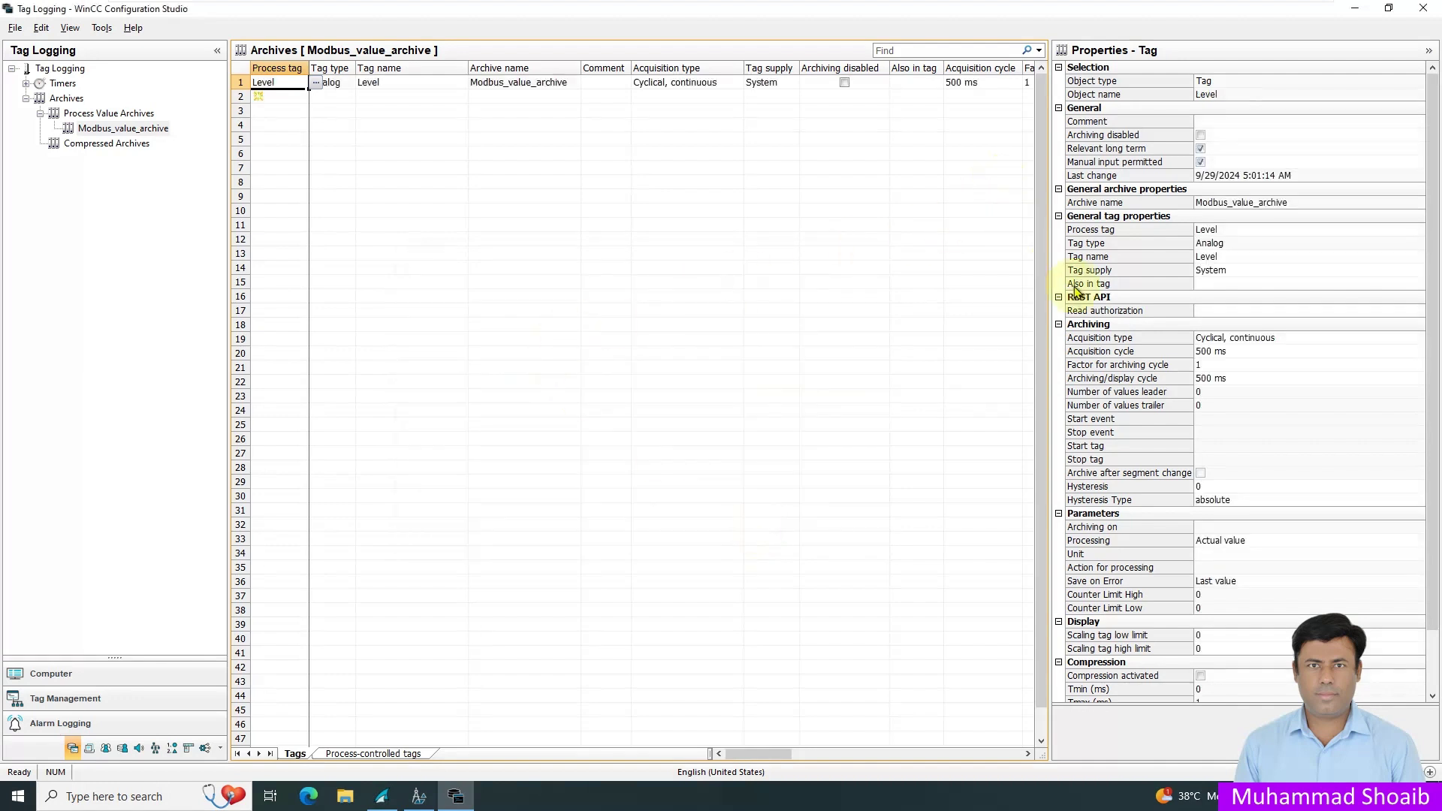
Keep cyclical continuous acquisition, set a 1-second acquisition cycle and accept the correction note
{"action": "left_click", "coordinate": [1097, 338]}
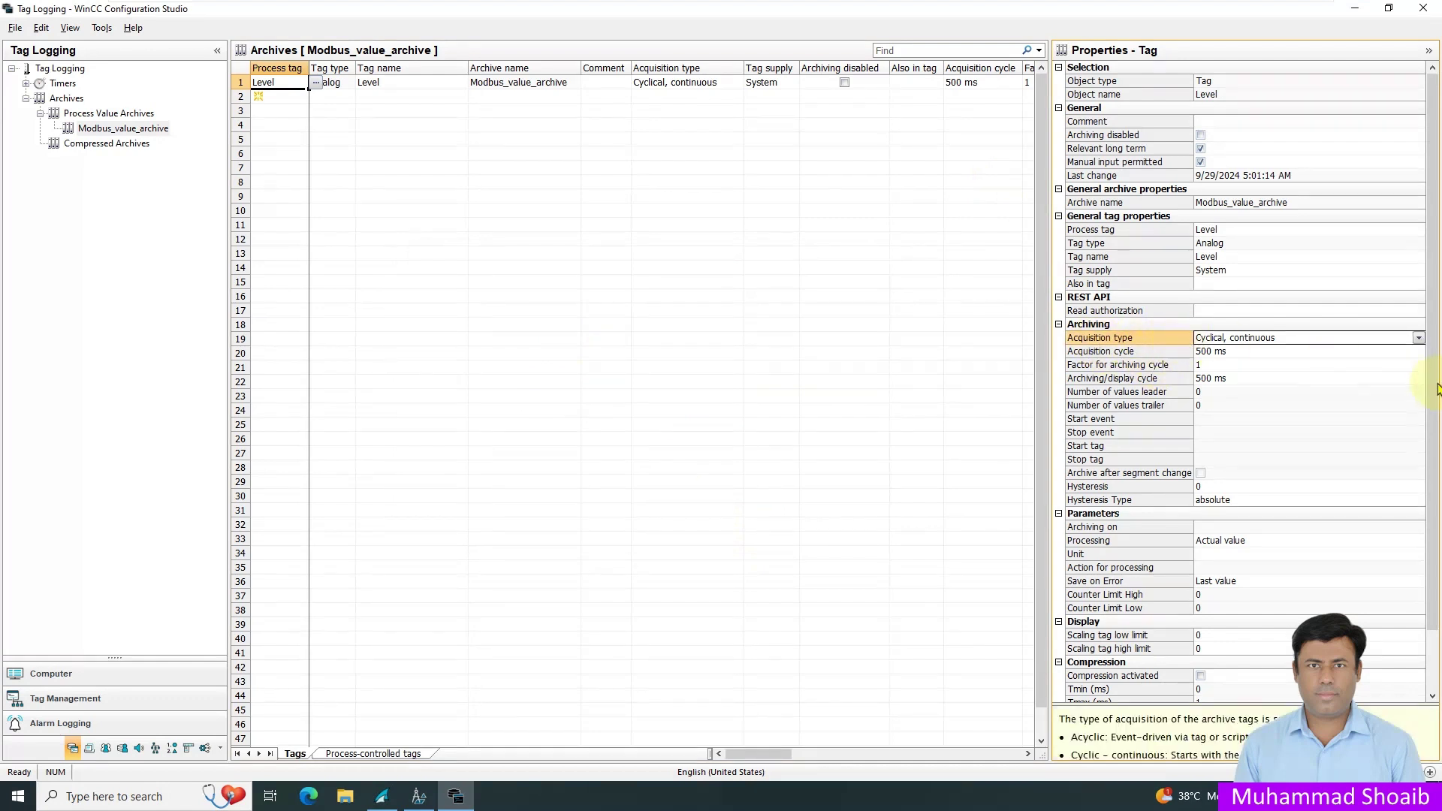
{"action": "left_click", "coordinate": [1418, 338]}
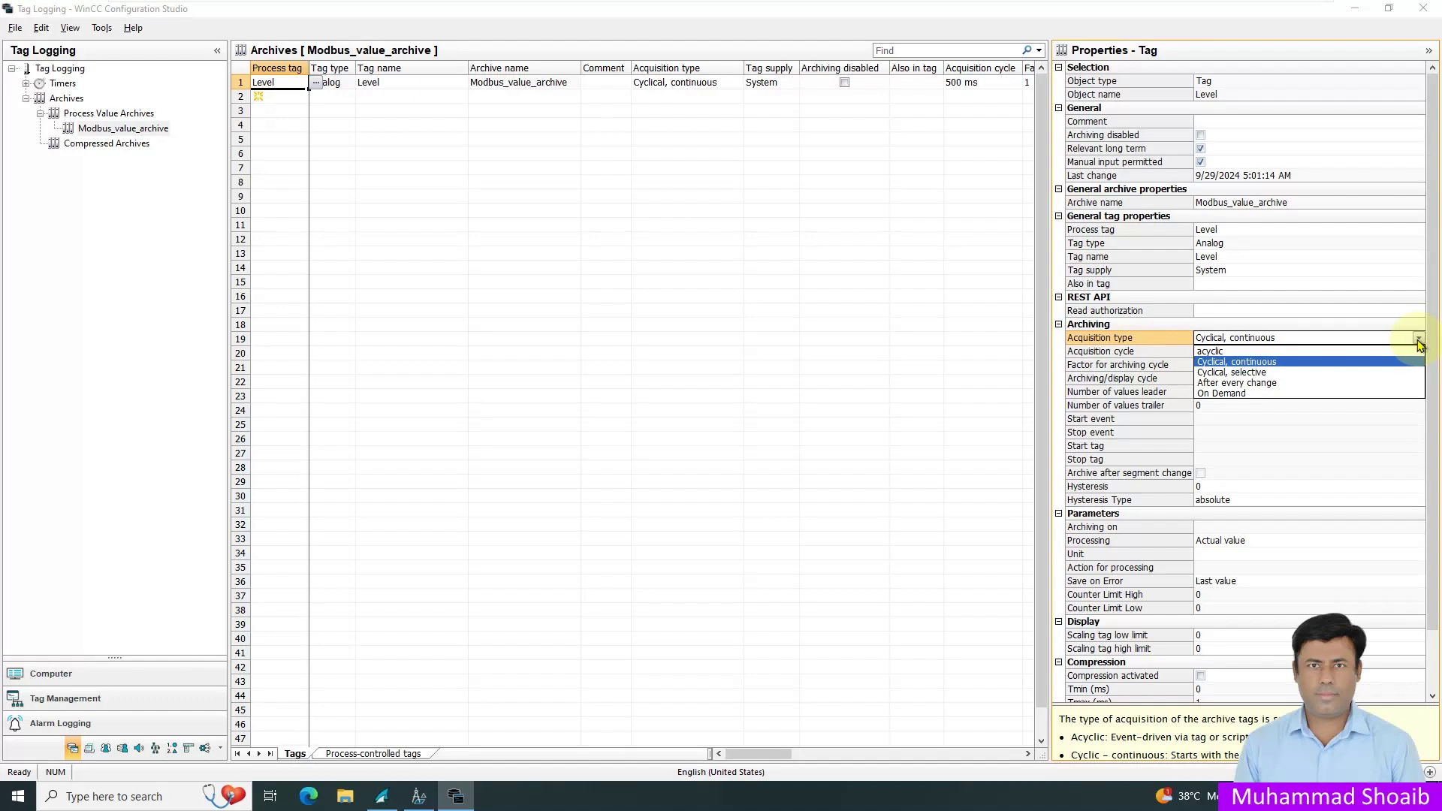
{"action": "left_click", "coordinate": [1122, 351]}
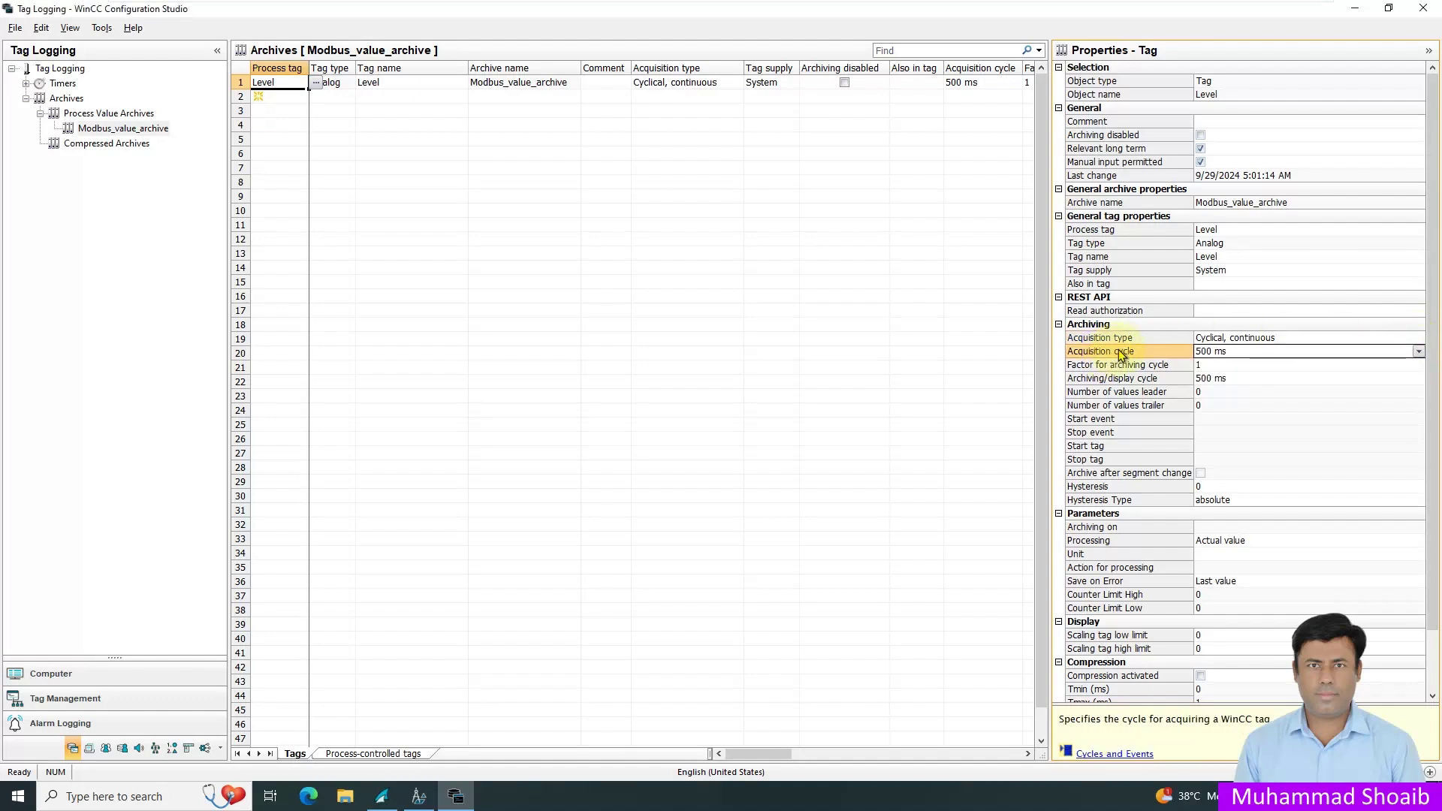
{"action": "left_click", "coordinate": [1123, 339]}
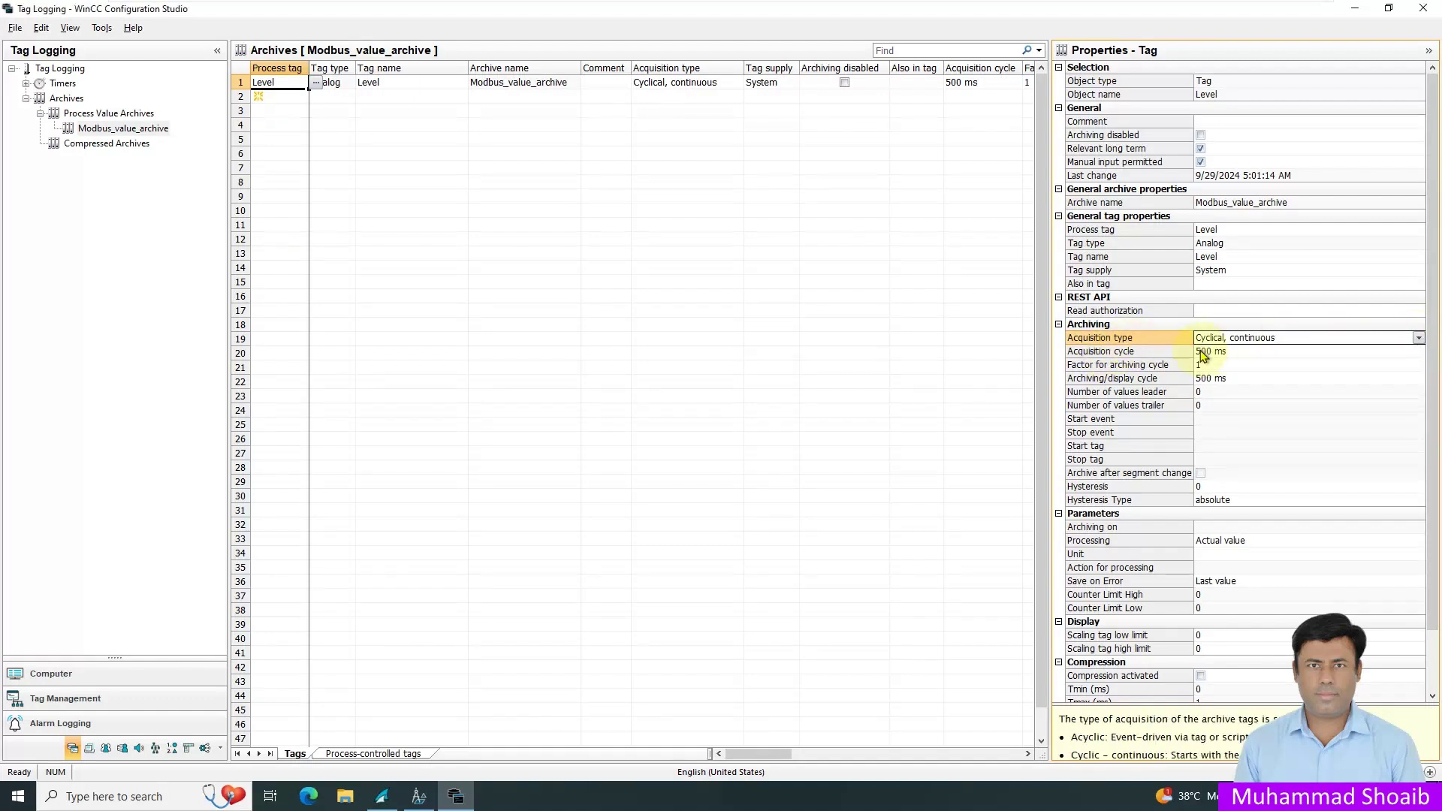
{"action": "left_click", "coordinate": [1241, 356]}
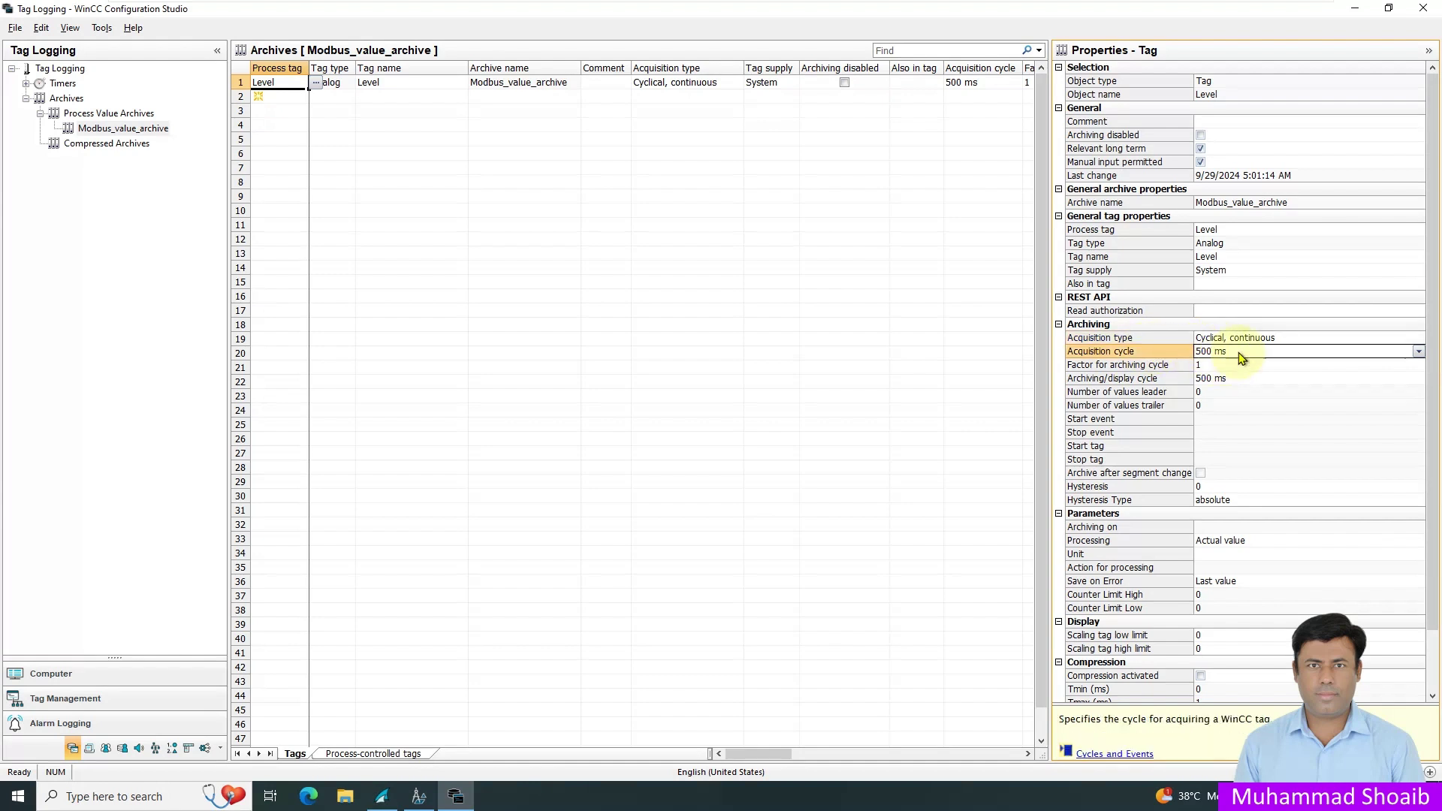
{"action": "left_click", "coordinate": [1418, 352]}
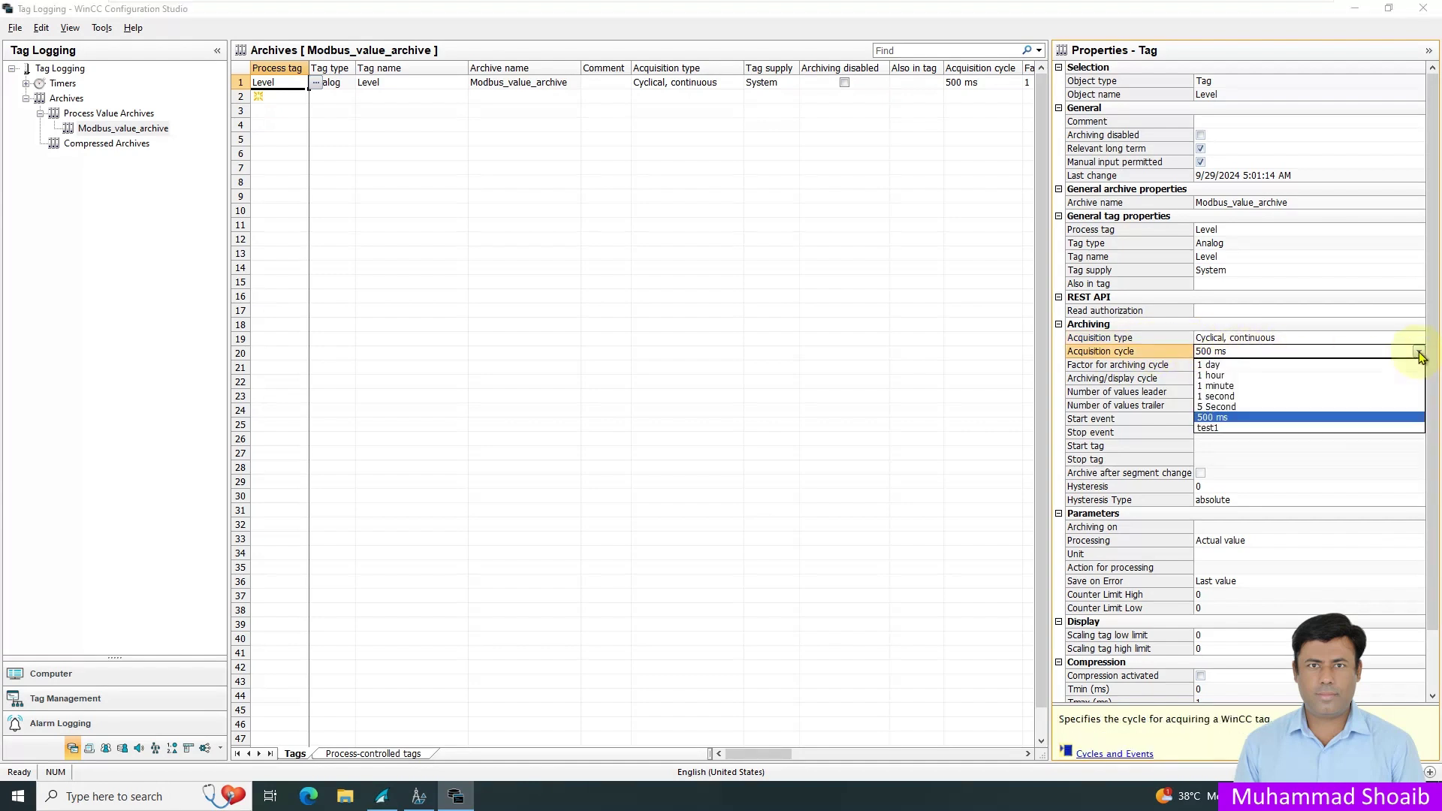
{"action": "left_click", "coordinate": [1241, 396]}
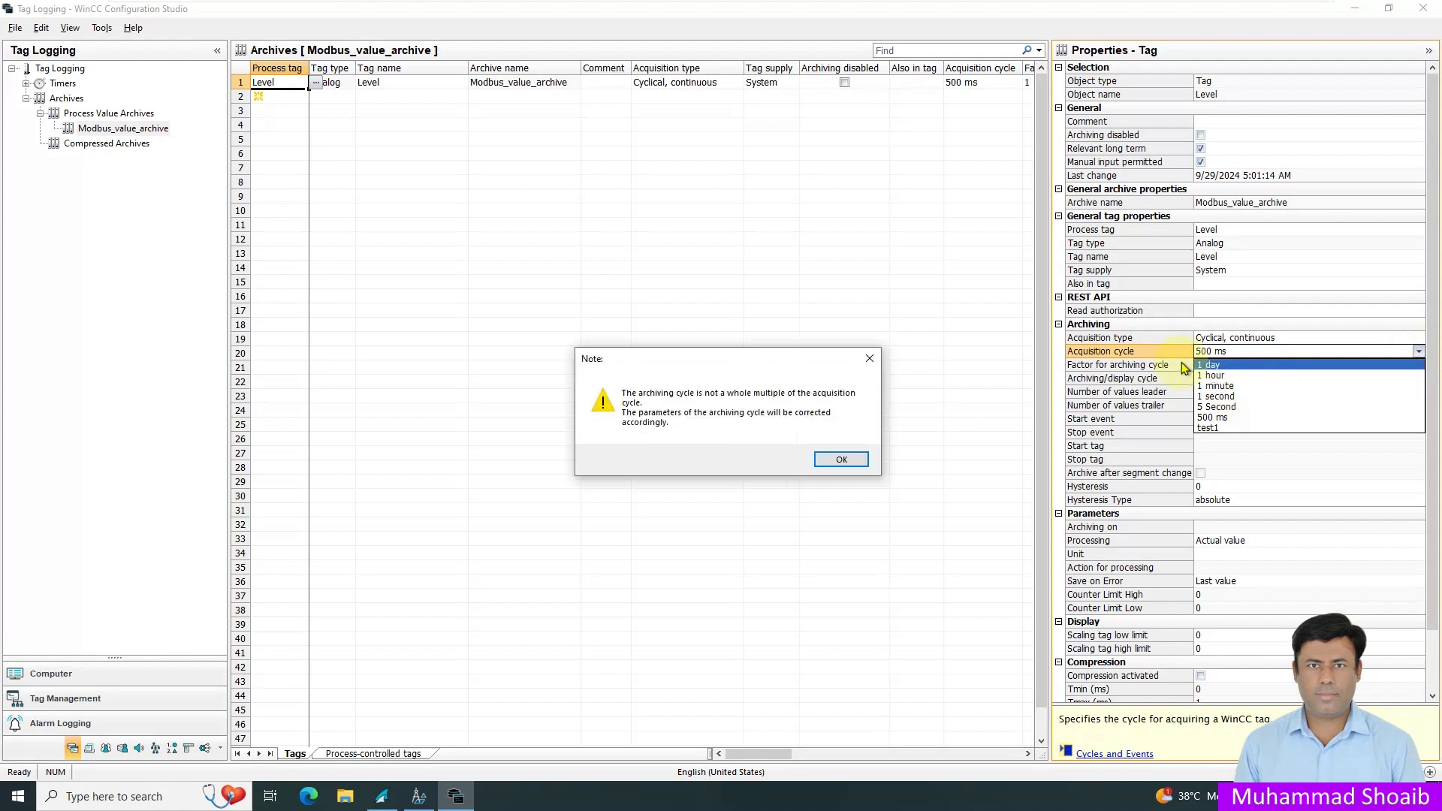
{"action": "left_click", "coordinate": [840, 460]}
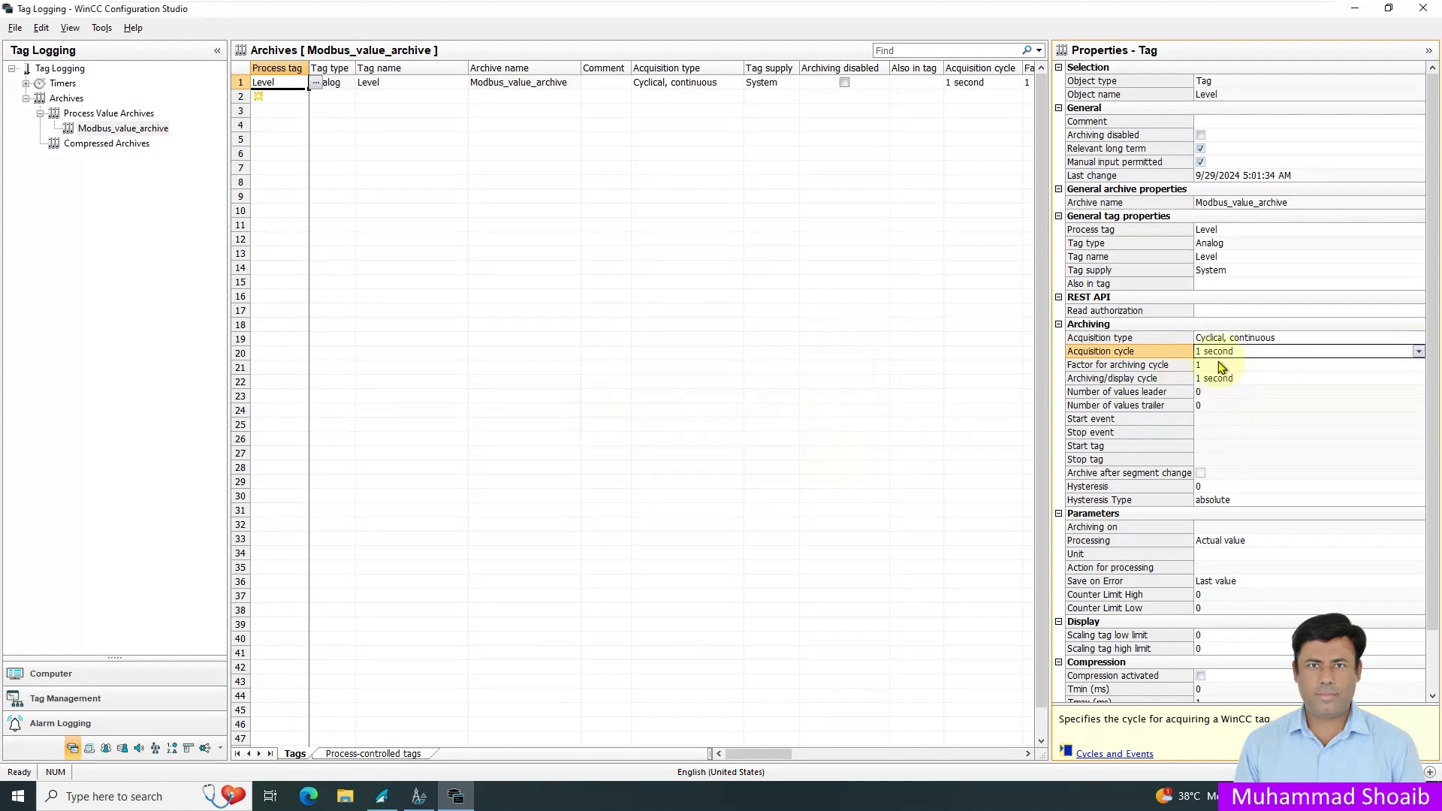
{"action": "left_click", "coordinate": [1170, 365]}
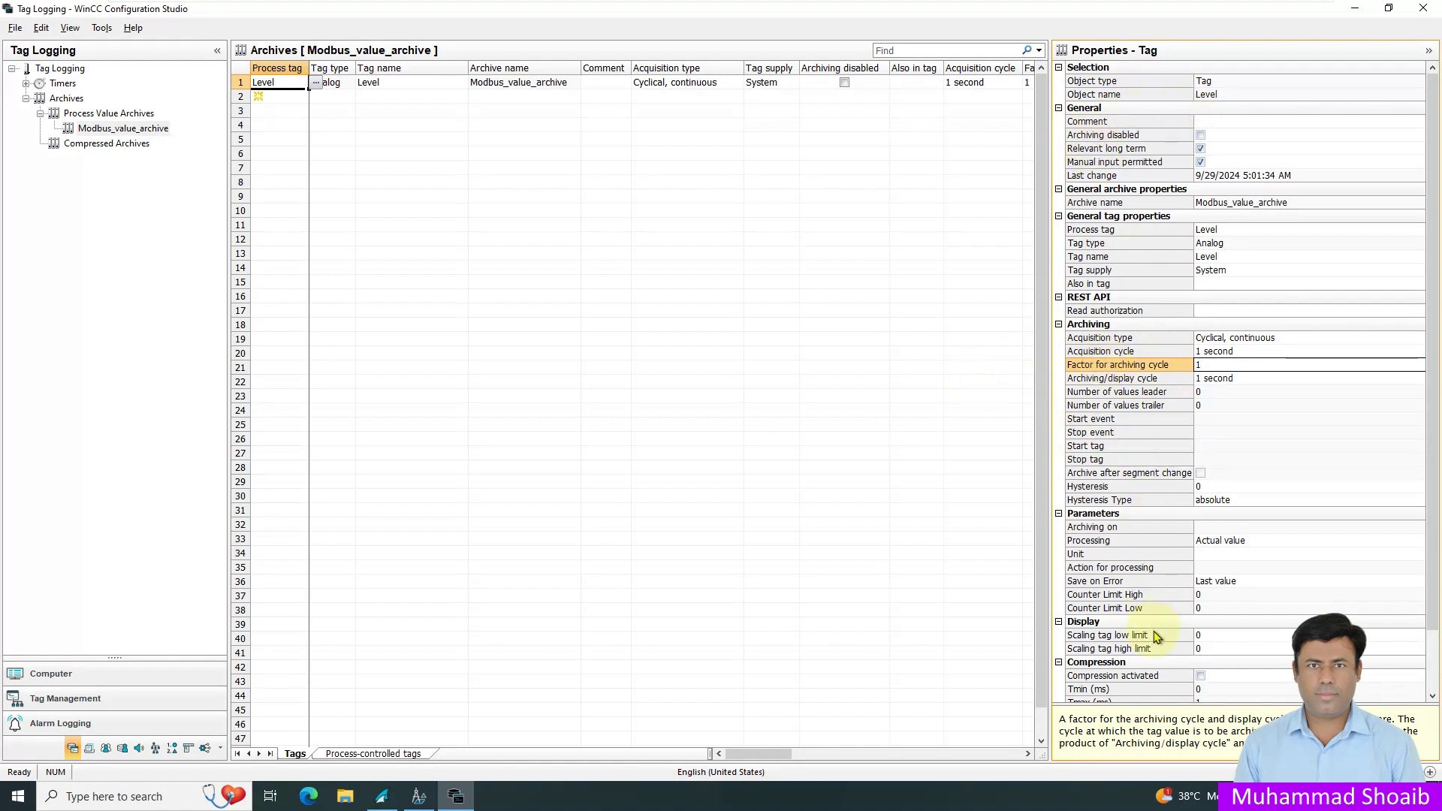
Close Tag Logging and open the Level_Table.Pdl picture in Graphics Designer
{"action": "left_click", "coordinate": [1421, 10]}
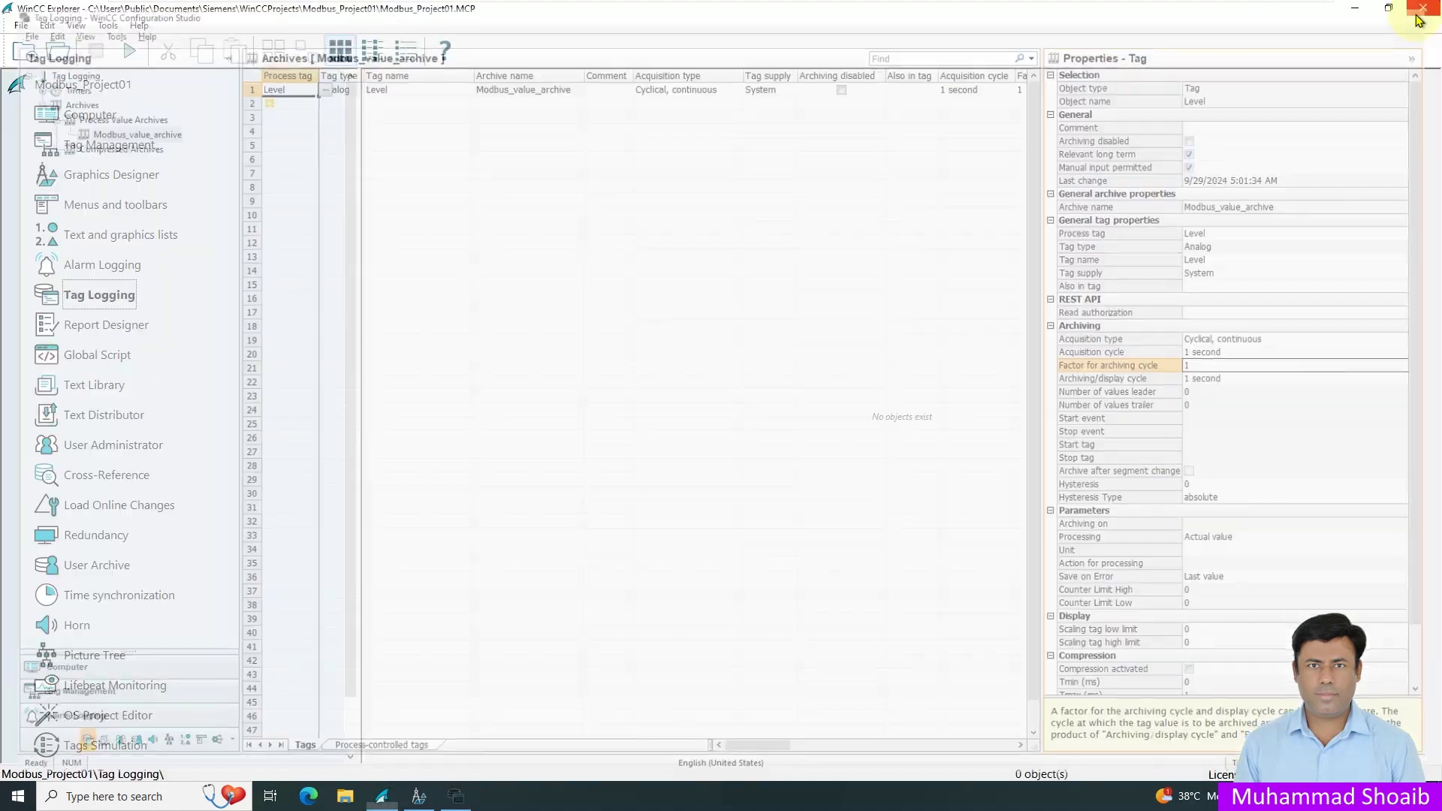
{"action": "left_click", "coordinate": [123, 176]}
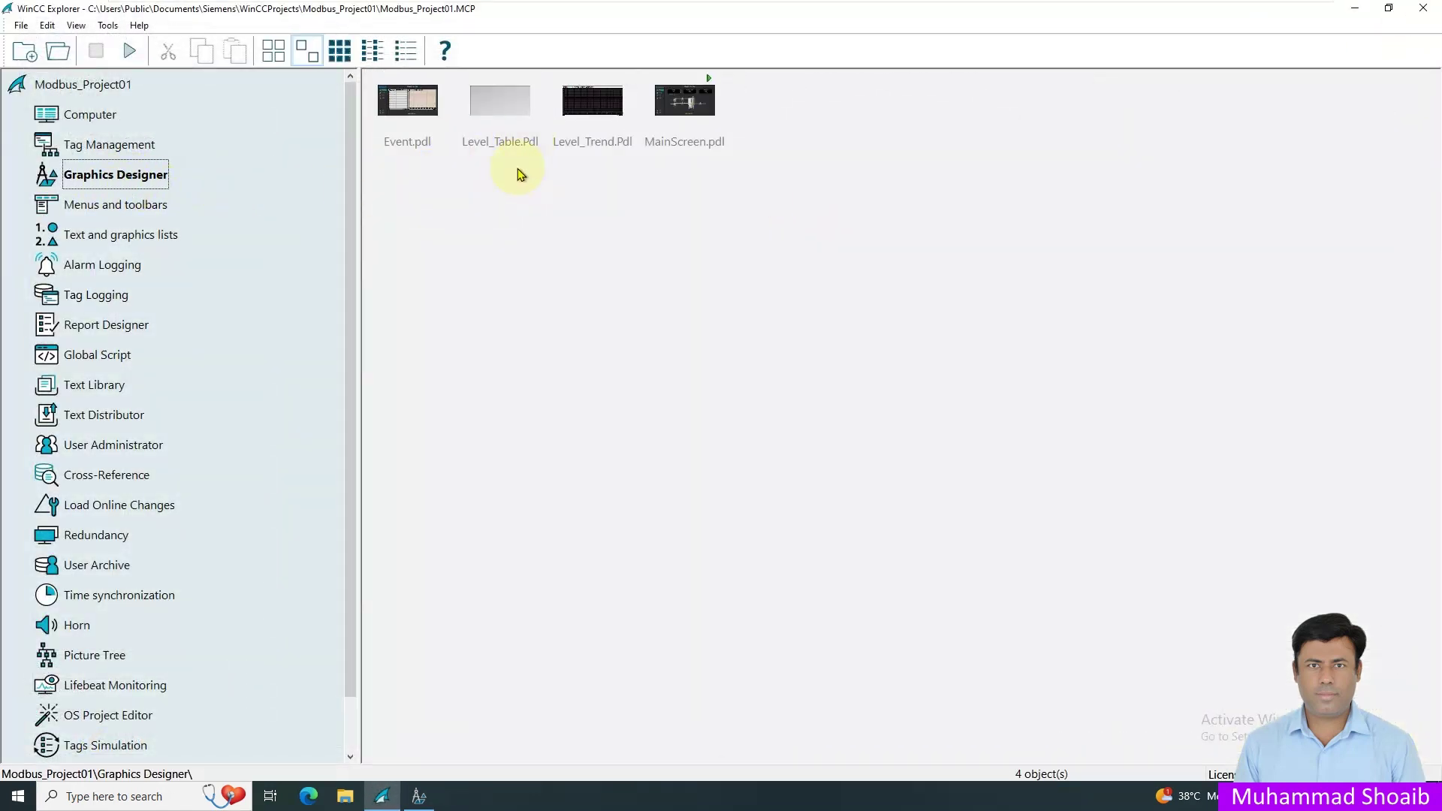
{"action": "left_click", "coordinate": [505, 123]}
{"action": "right_click", "coordinate": [507, 111]}
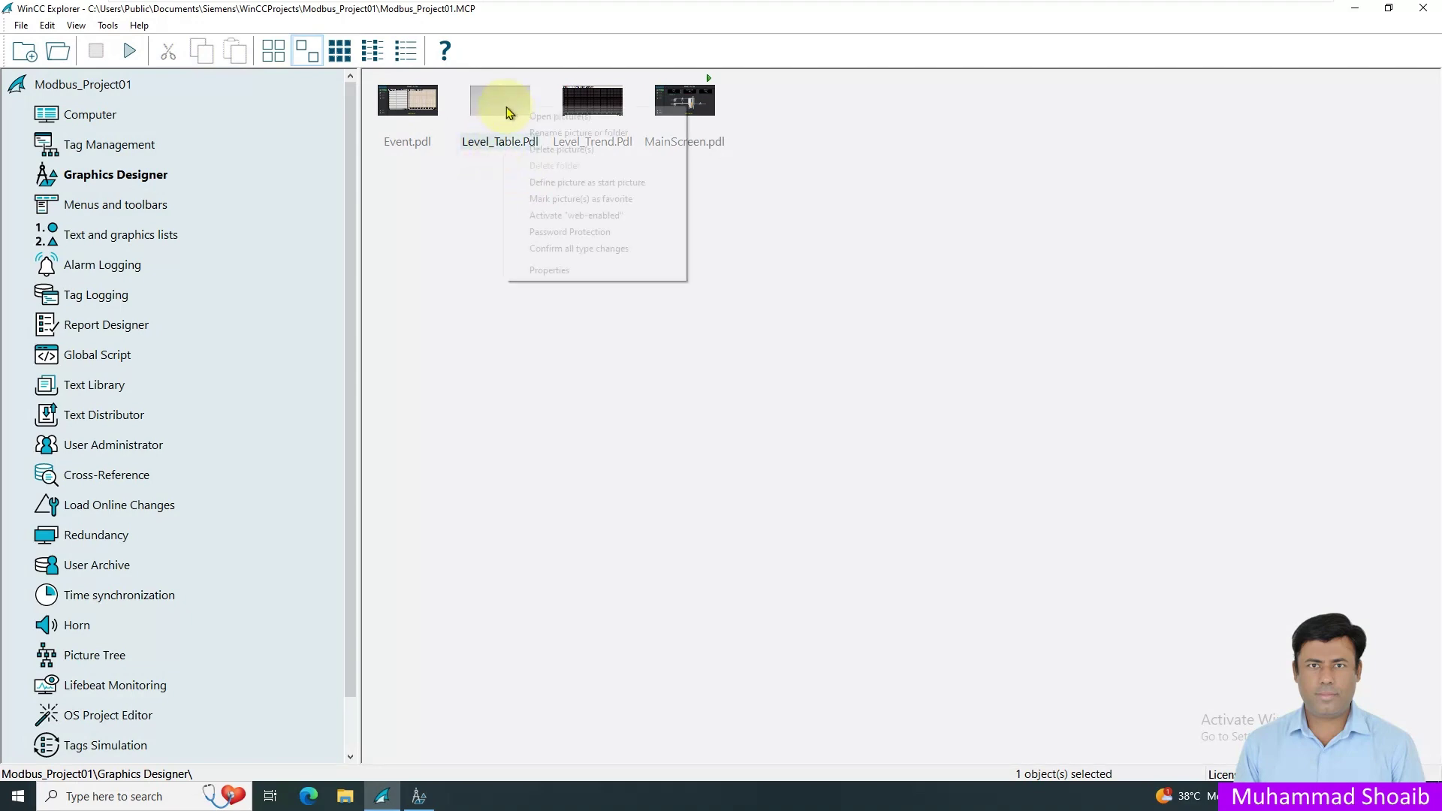
{"action": "left_click", "coordinate": [535, 117]}
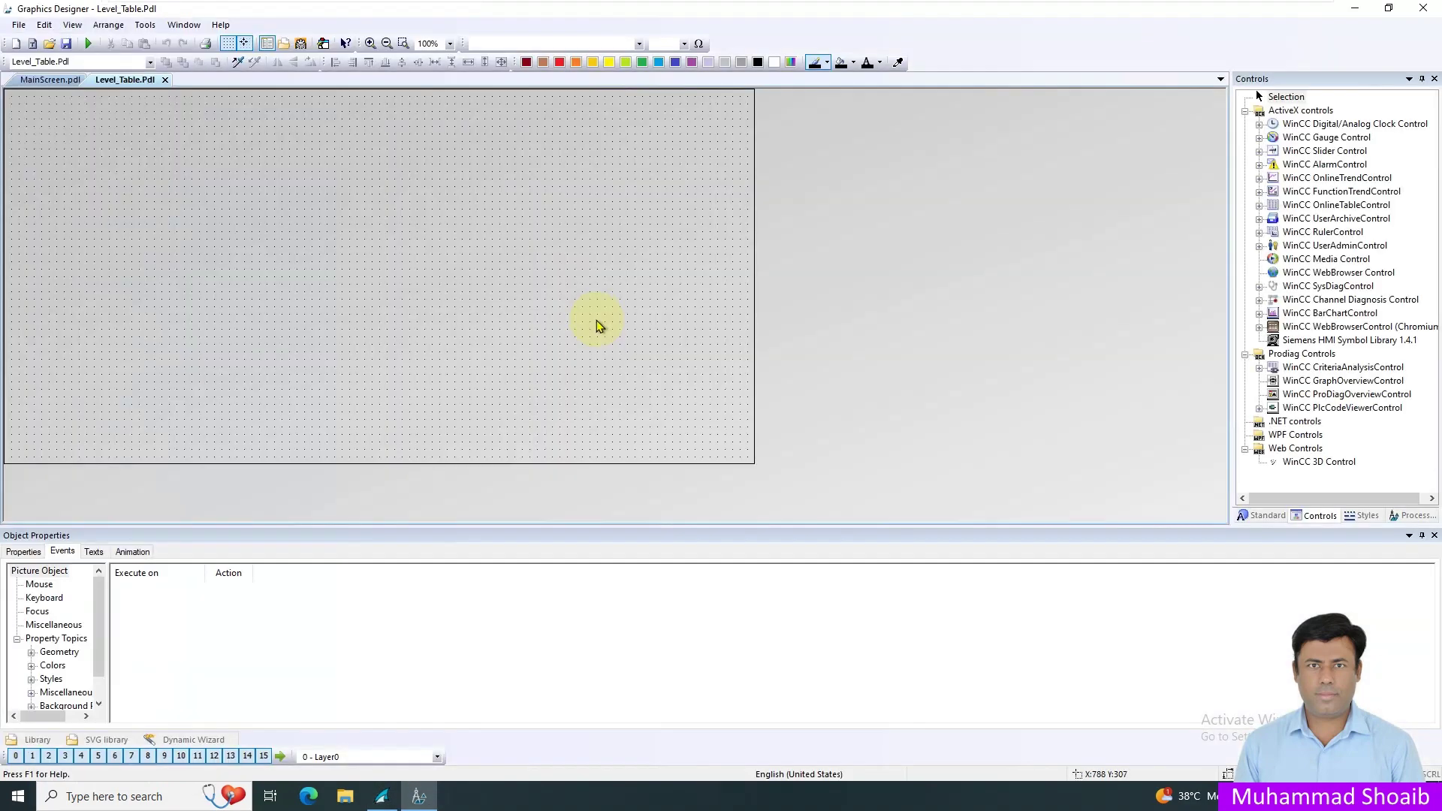
Check the picture's geometry properties show width 1000 and height 500
{"action": "left_click", "coordinate": [26, 553]}
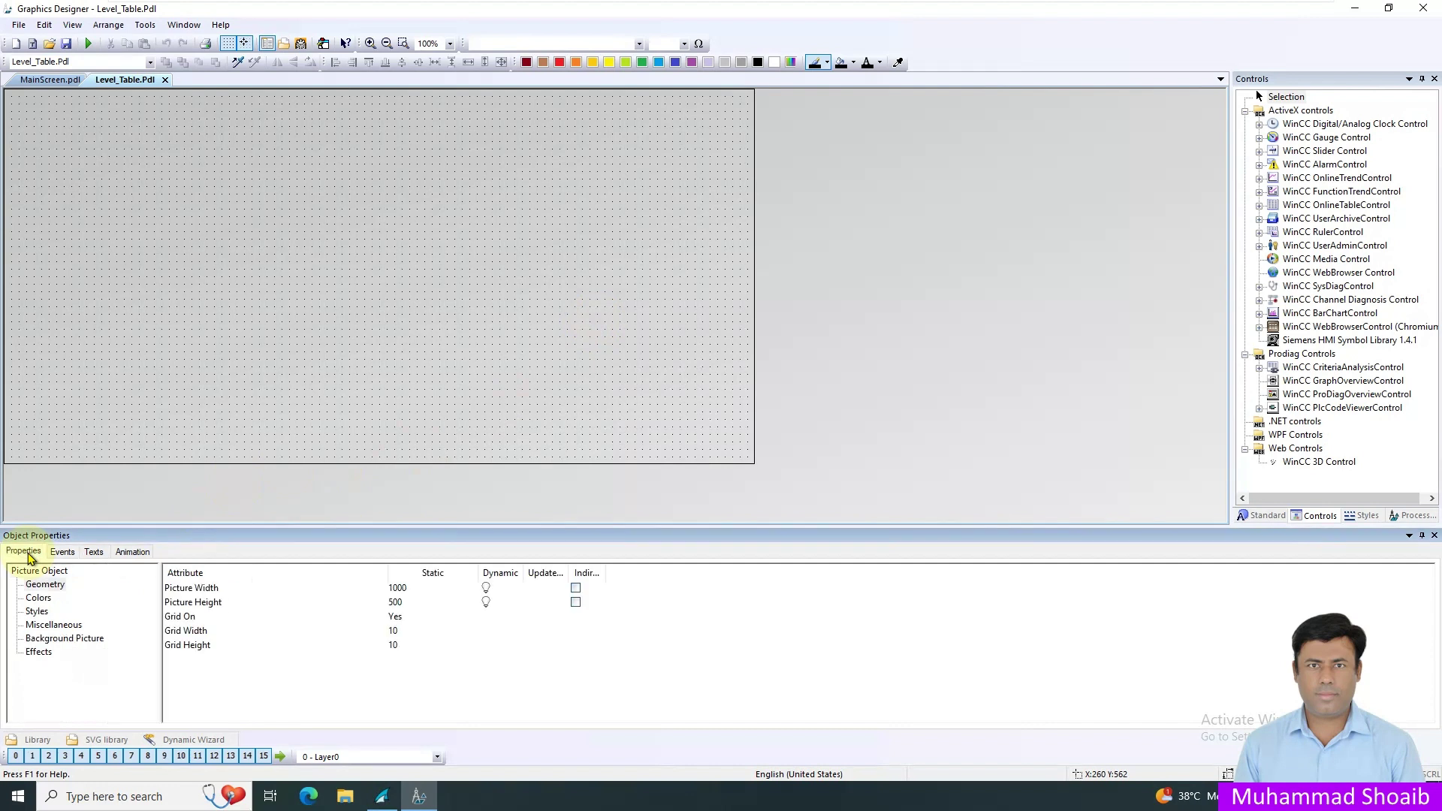
{"action": "left_click", "coordinate": [52, 585]}
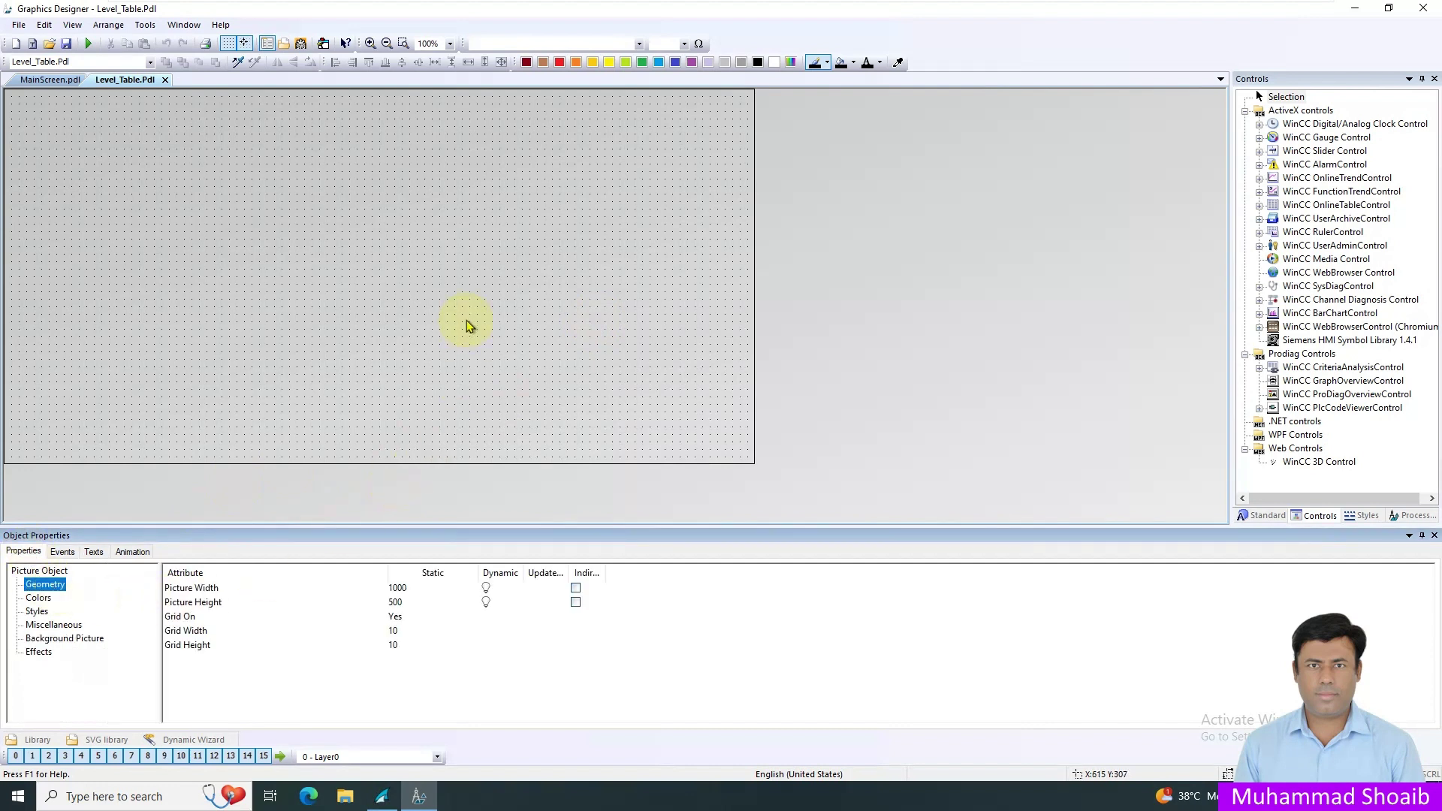
{"action": "left_click", "coordinate": [465, 324]}
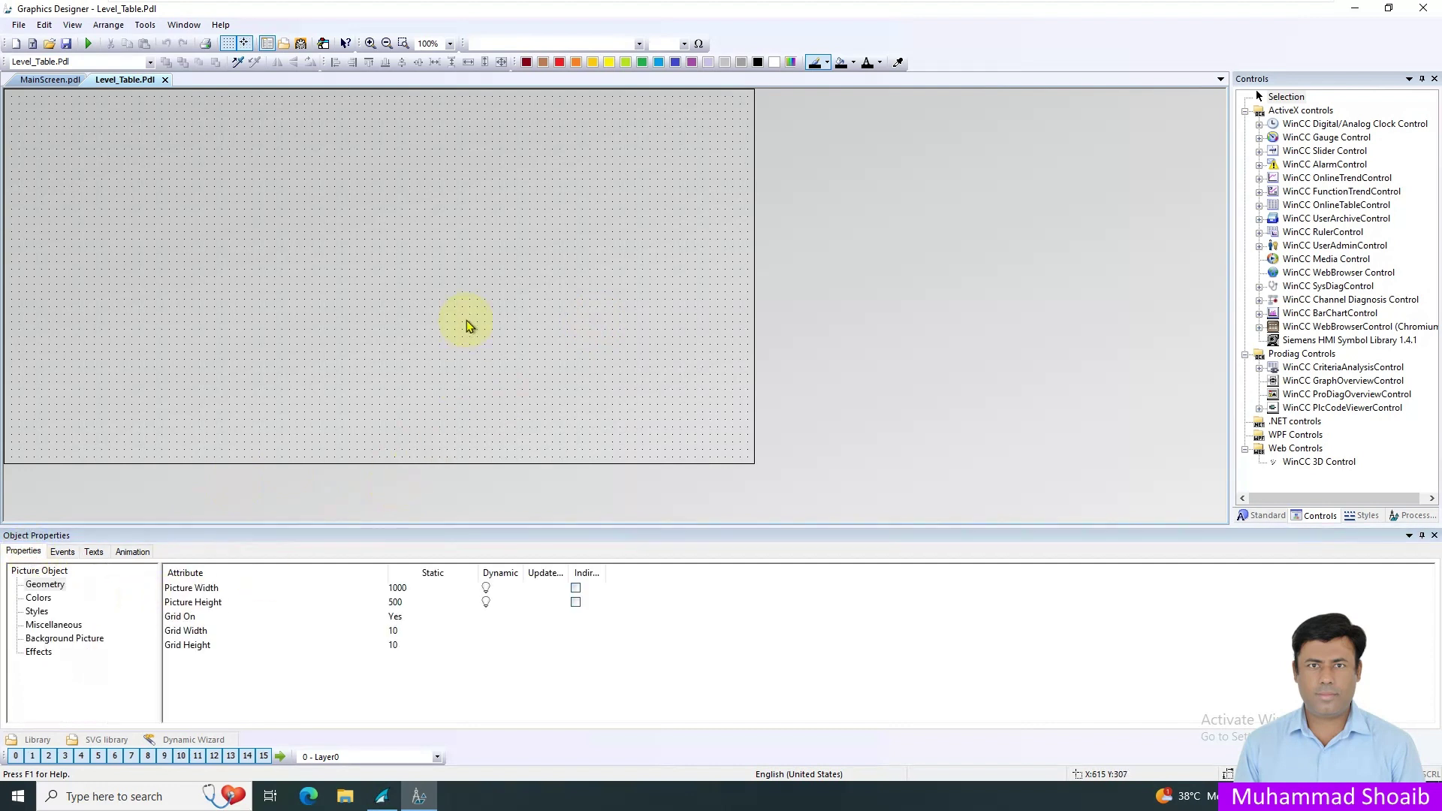
{"action": "left_click", "coordinate": [196, 590]}
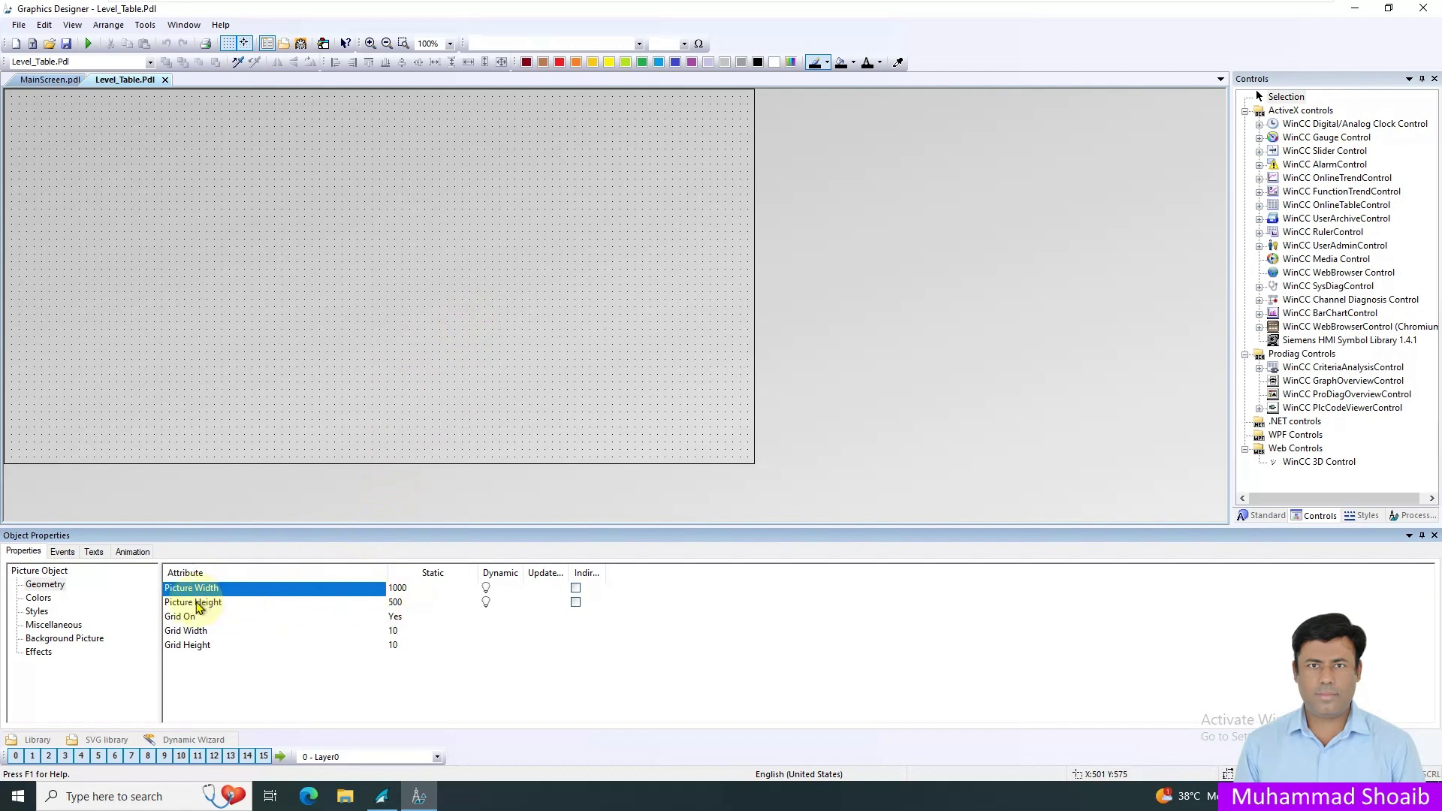
{"action": "left_click", "coordinate": [197, 604]}
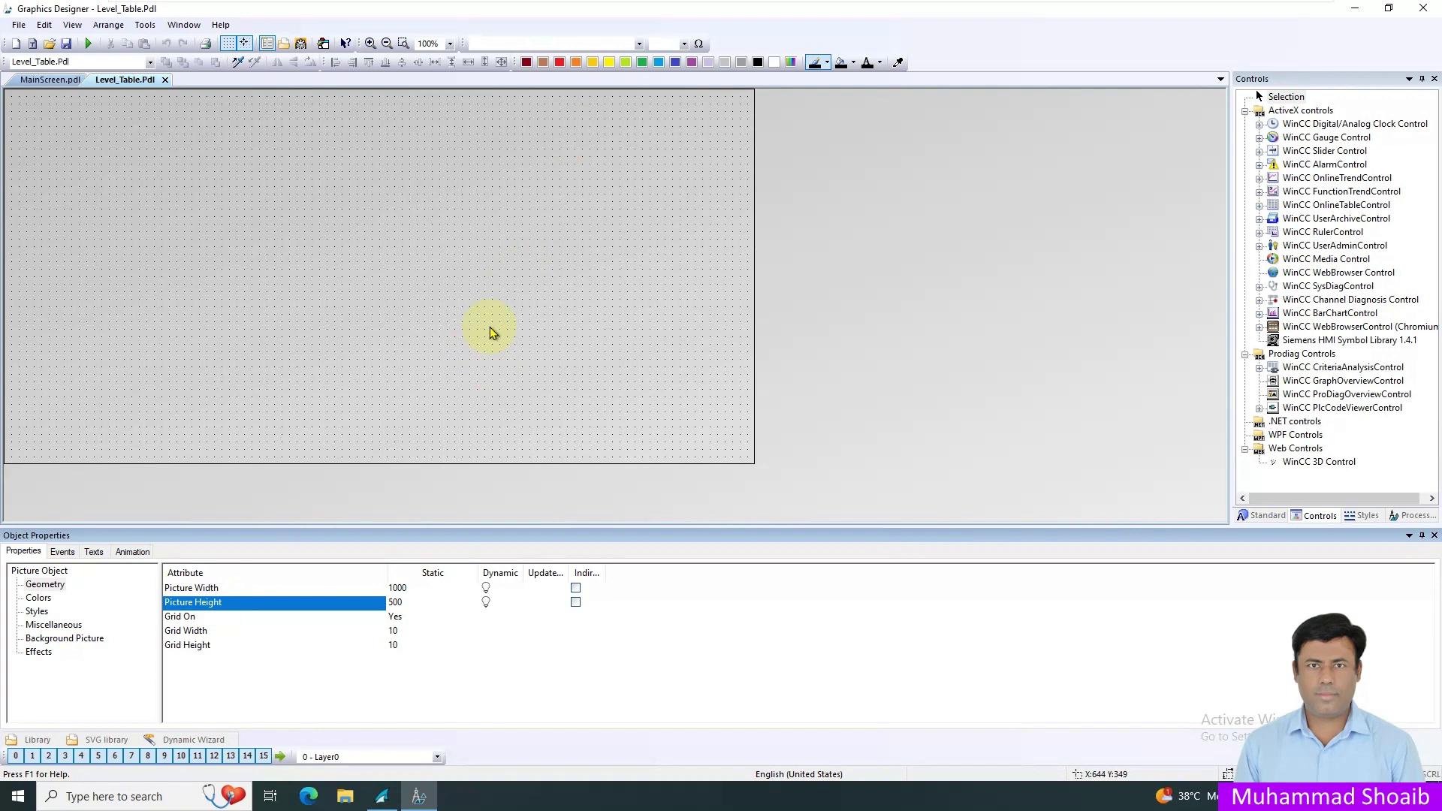
{"action": "left_click", "coordinate": [944, 311]}
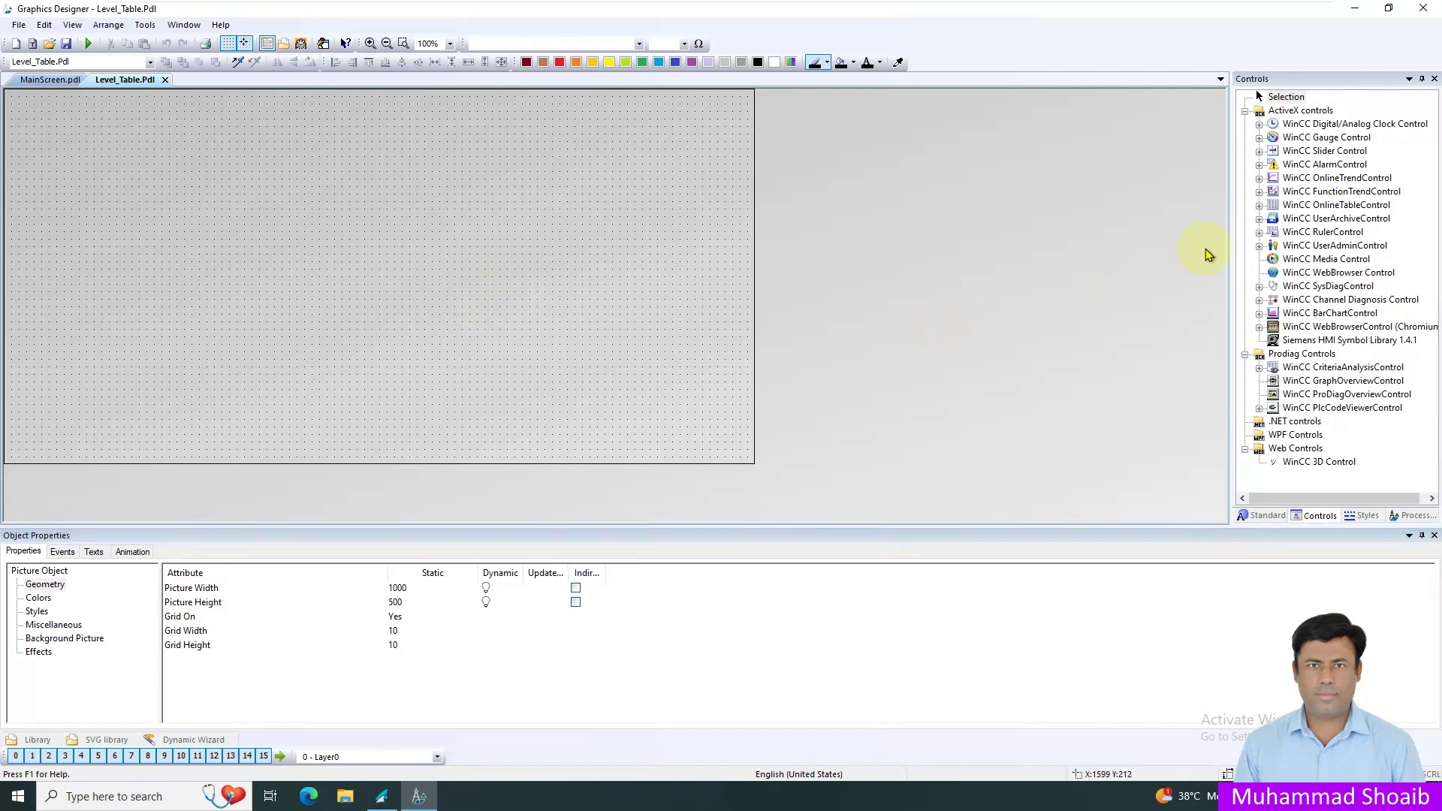
Insert an OnlineTableControl, move it to position 0,0 and size it to 1000 × 500
{"action": "left_click", "coordinate": [1322, 205]}
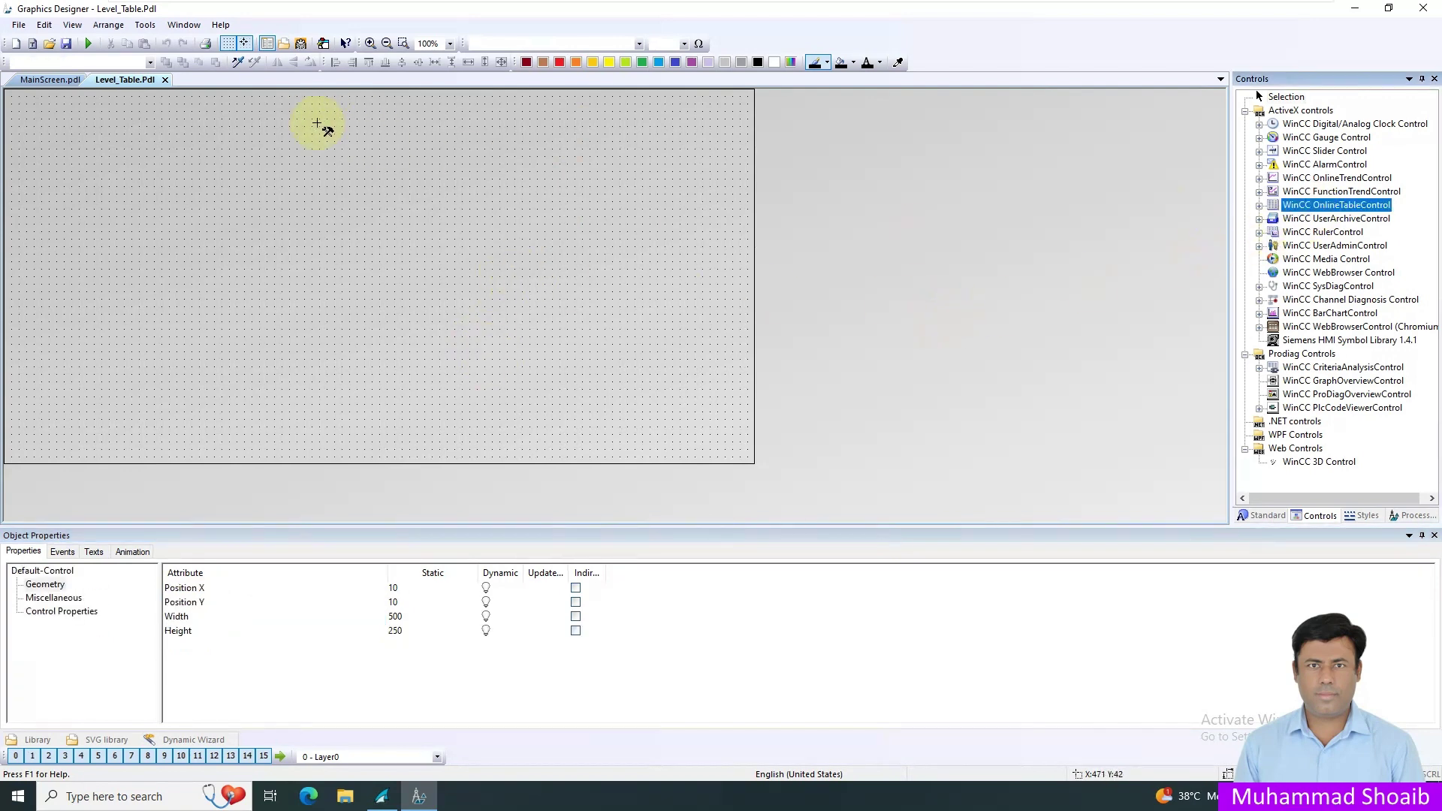
{"action": "left_click", "coordinate": [11, 96]}
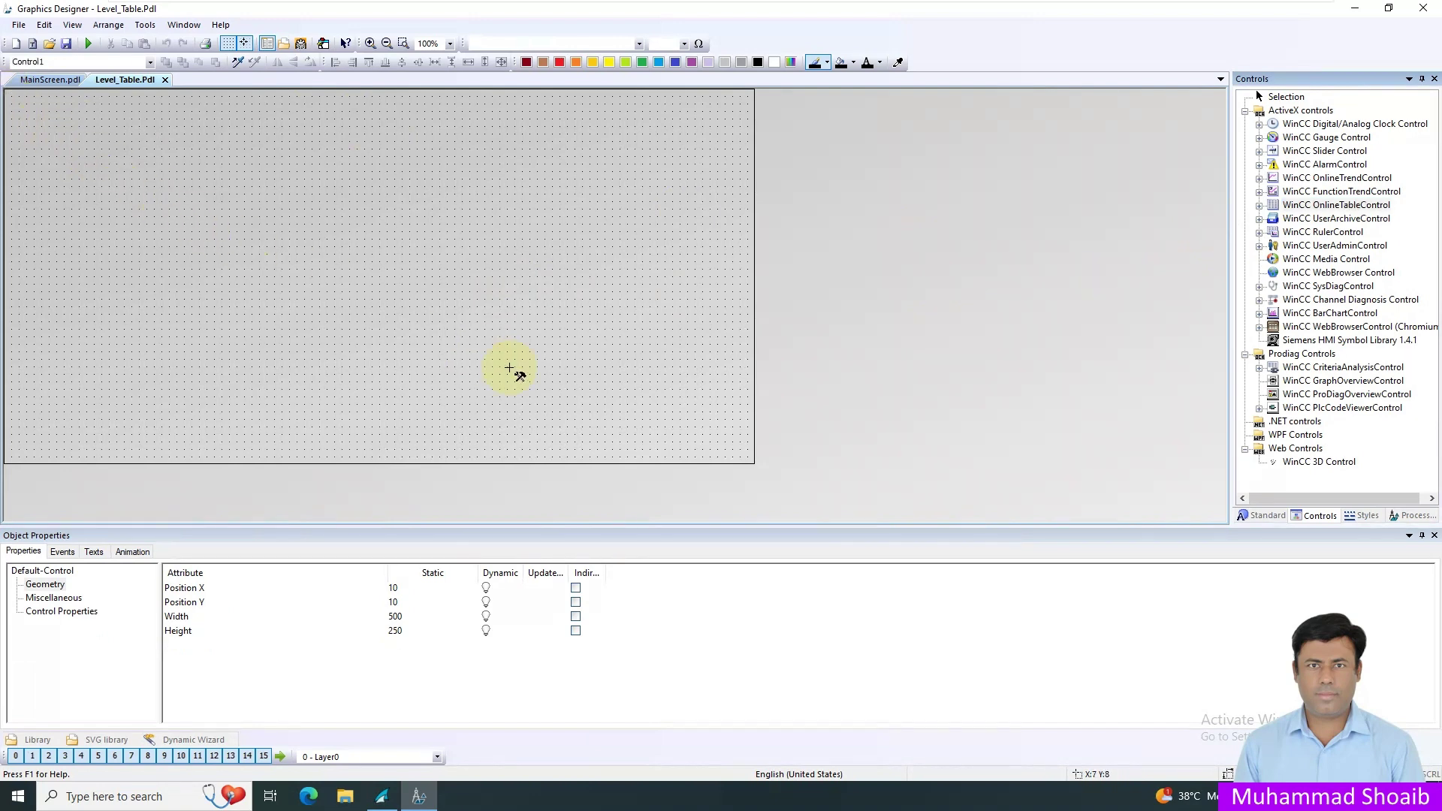
{"action": "left_click_drag", "start_coordinate": [735, 450], "coordinate": [753, 462]}
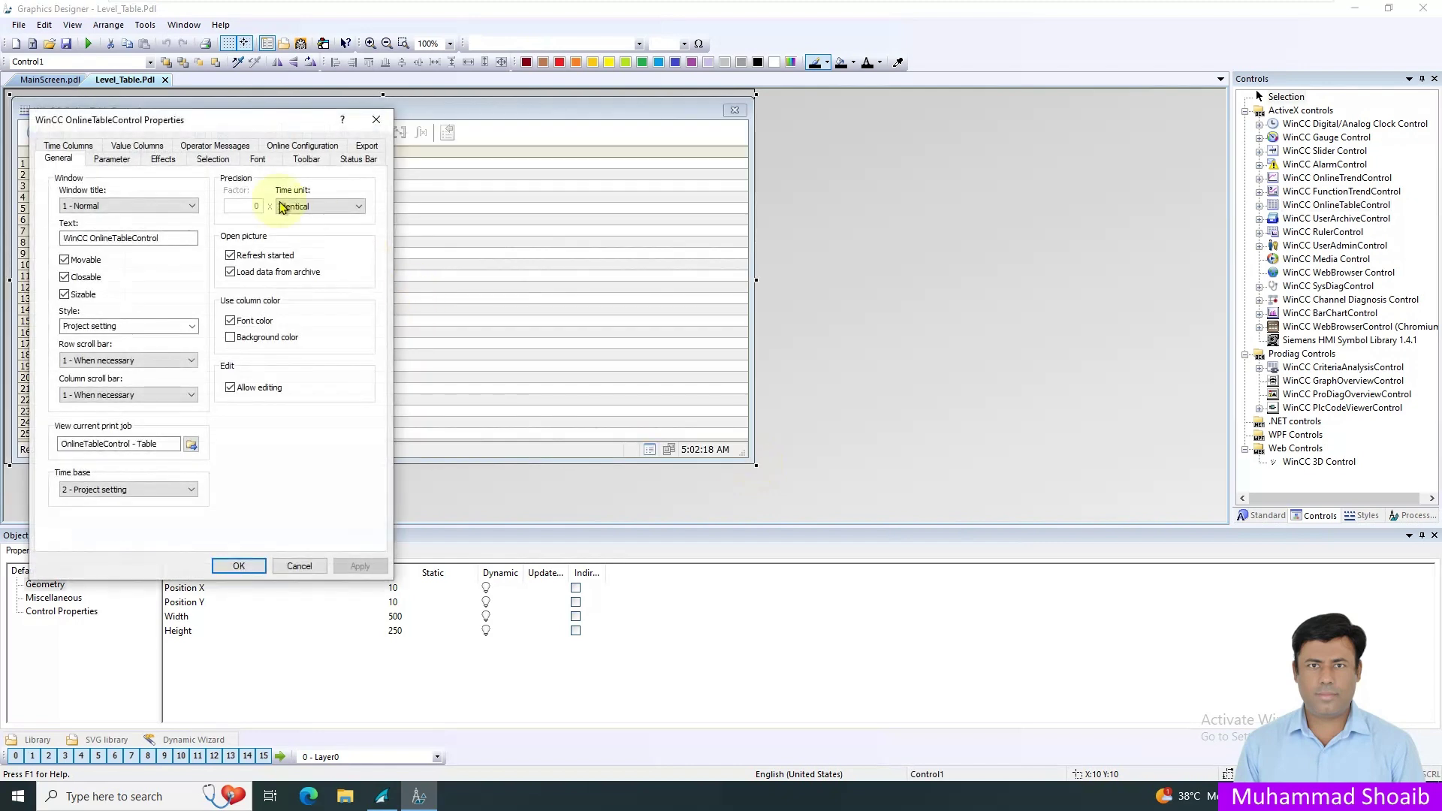
{"action": "left_click", "coordinate": [239, 565]}
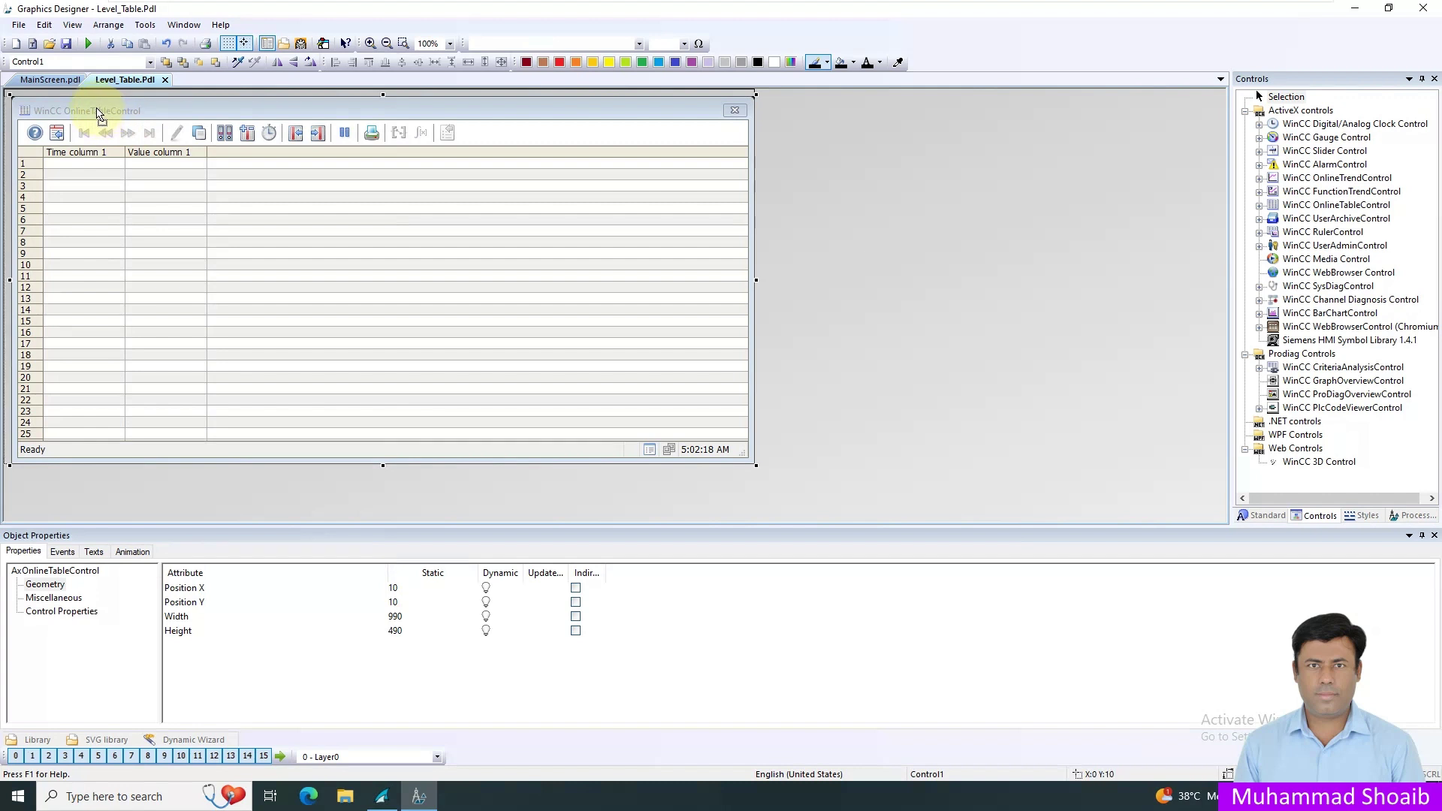
{"action": "left_click_drag", "start_coordinate": [97, 113], "coordinate": [90, 105]}
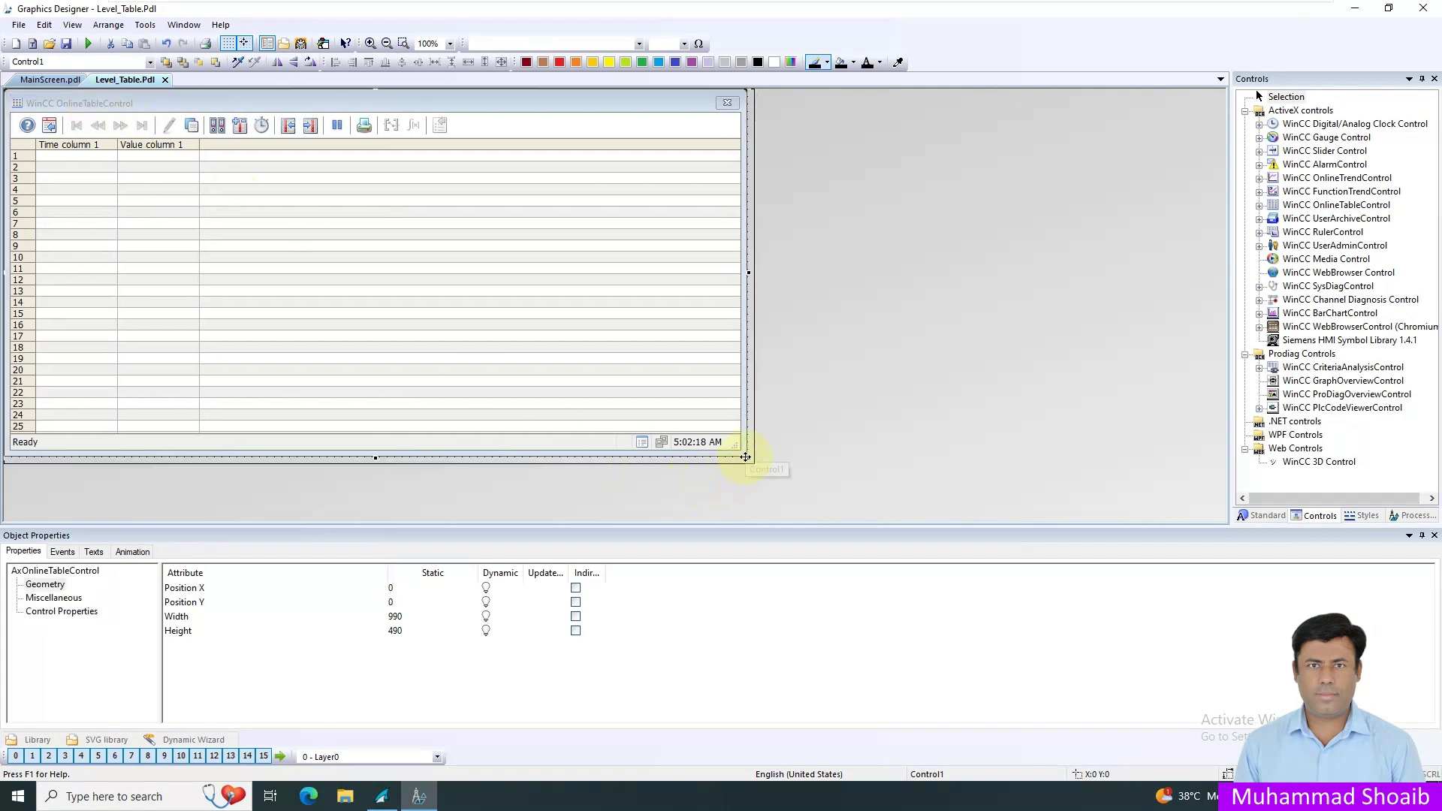
{"action": "left_click_drag", "start_coordinate": [746, 458], "coordinate": [750, 461]}
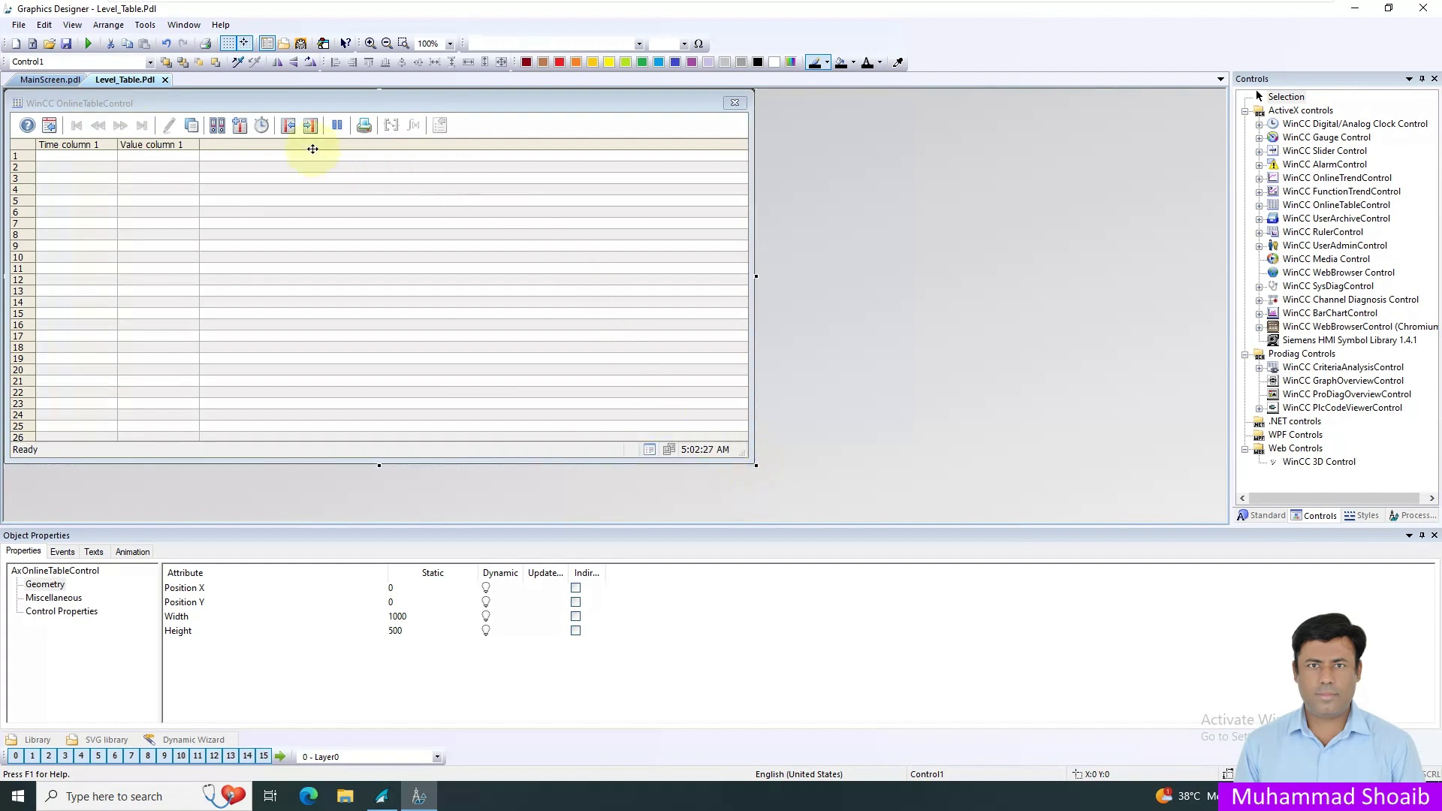
{"action": "right_click", "coordinate": [438, 175]}
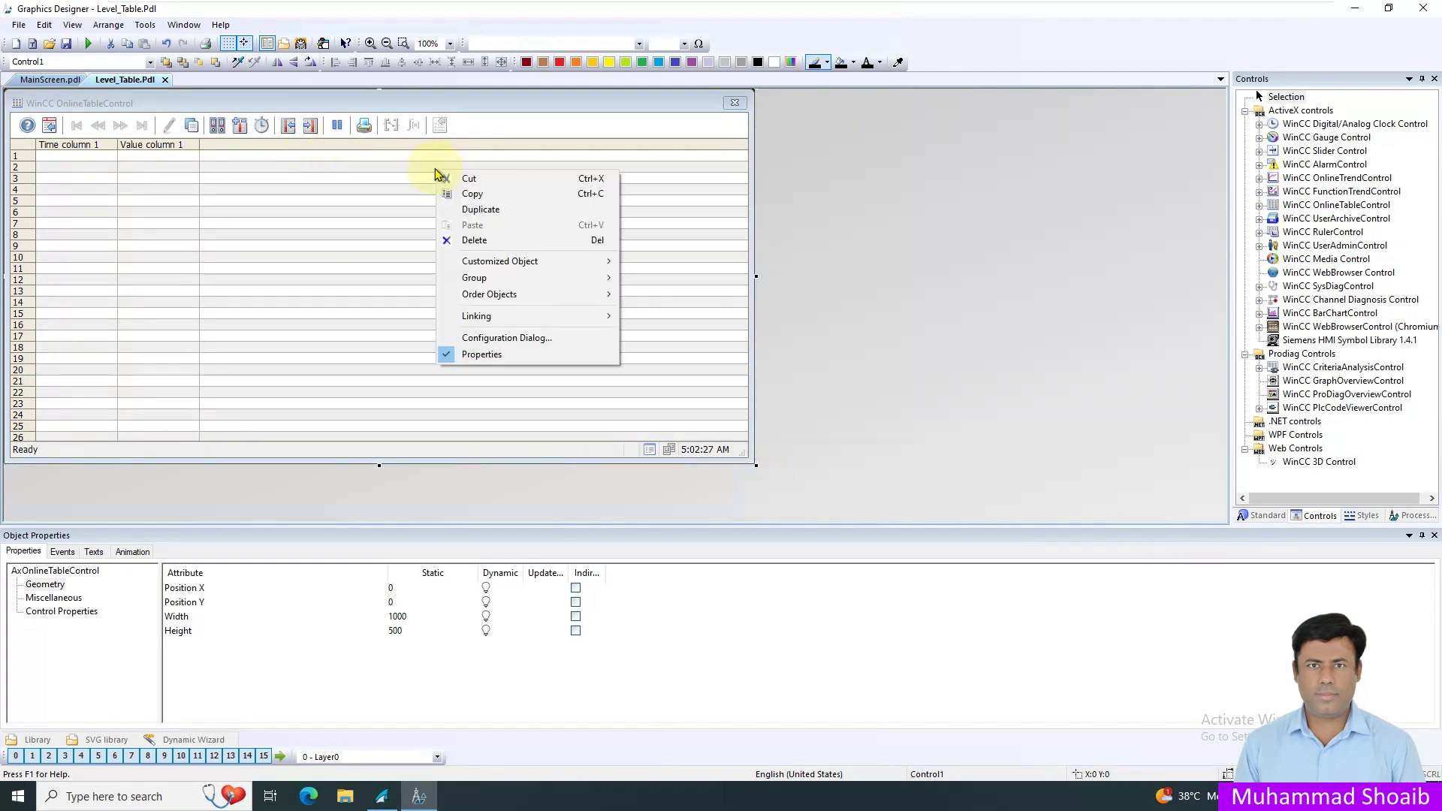
In the table's Configuration Dialog, set Window title to 0 - No and uncheck Sizable
{"action": "left_click", "coordinate": [515, 340]}
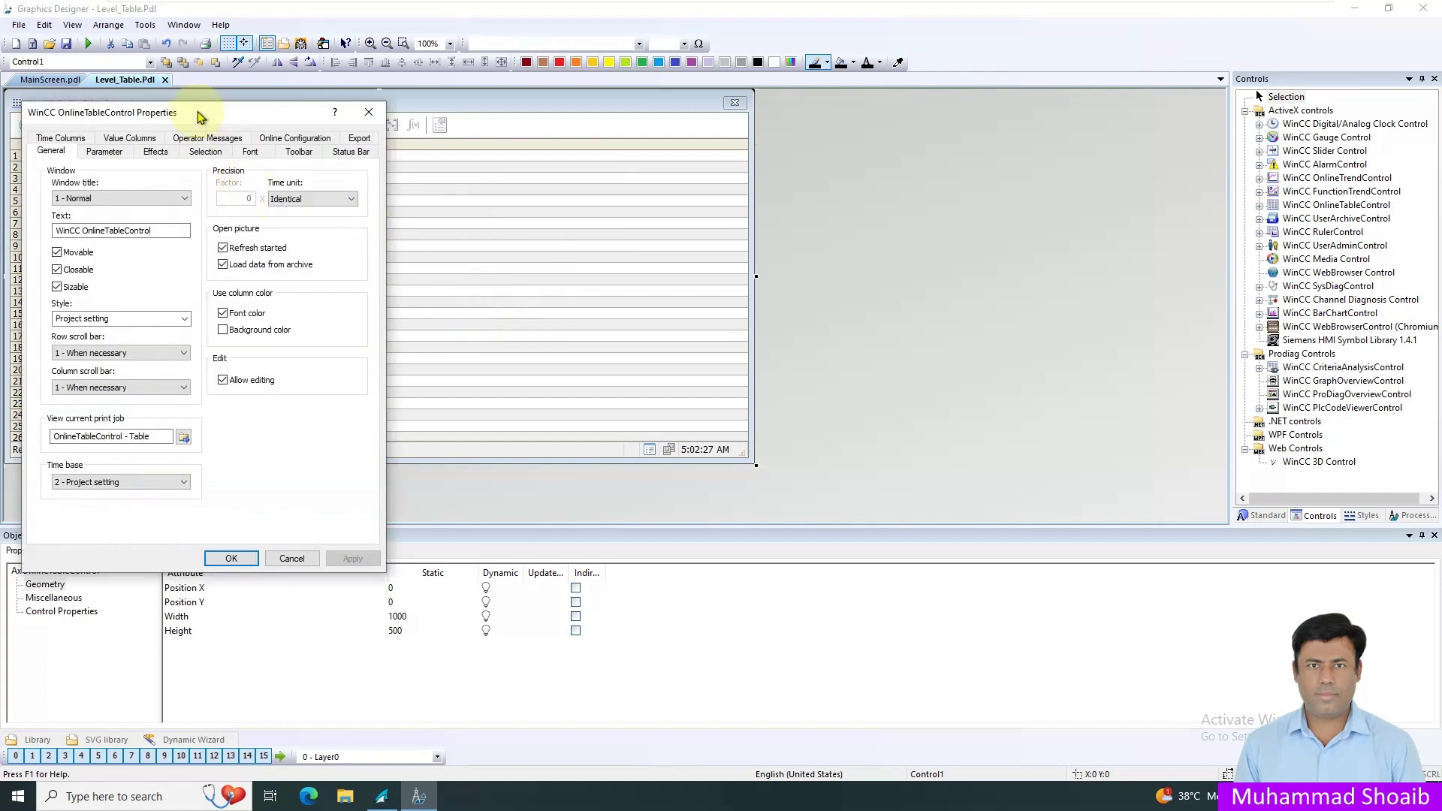
{"action": "left_click_drag", "start_coordinate": [202, 116], "coordinate": [833, 104]}
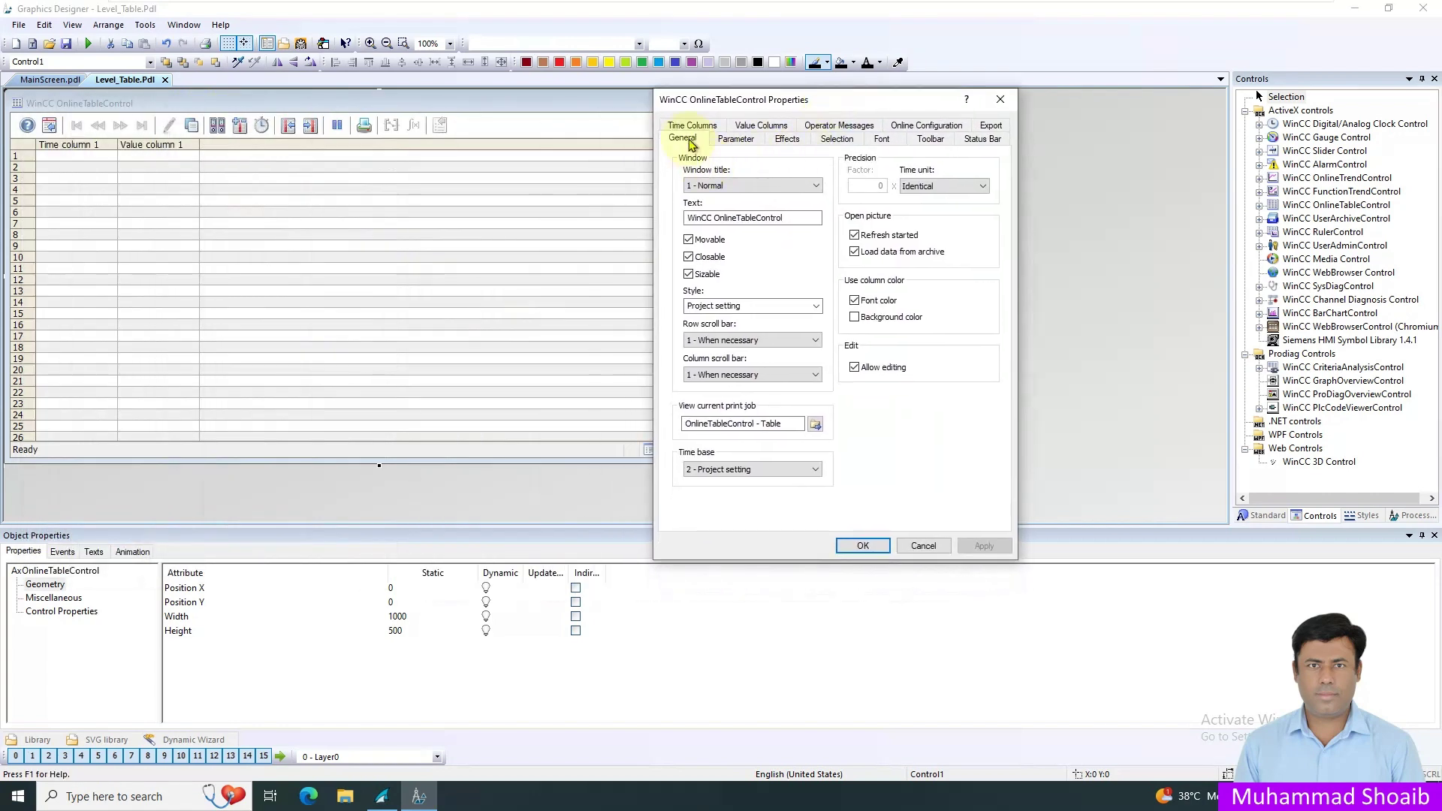
{"action": "left_click", "coordinate": [713, 186]}
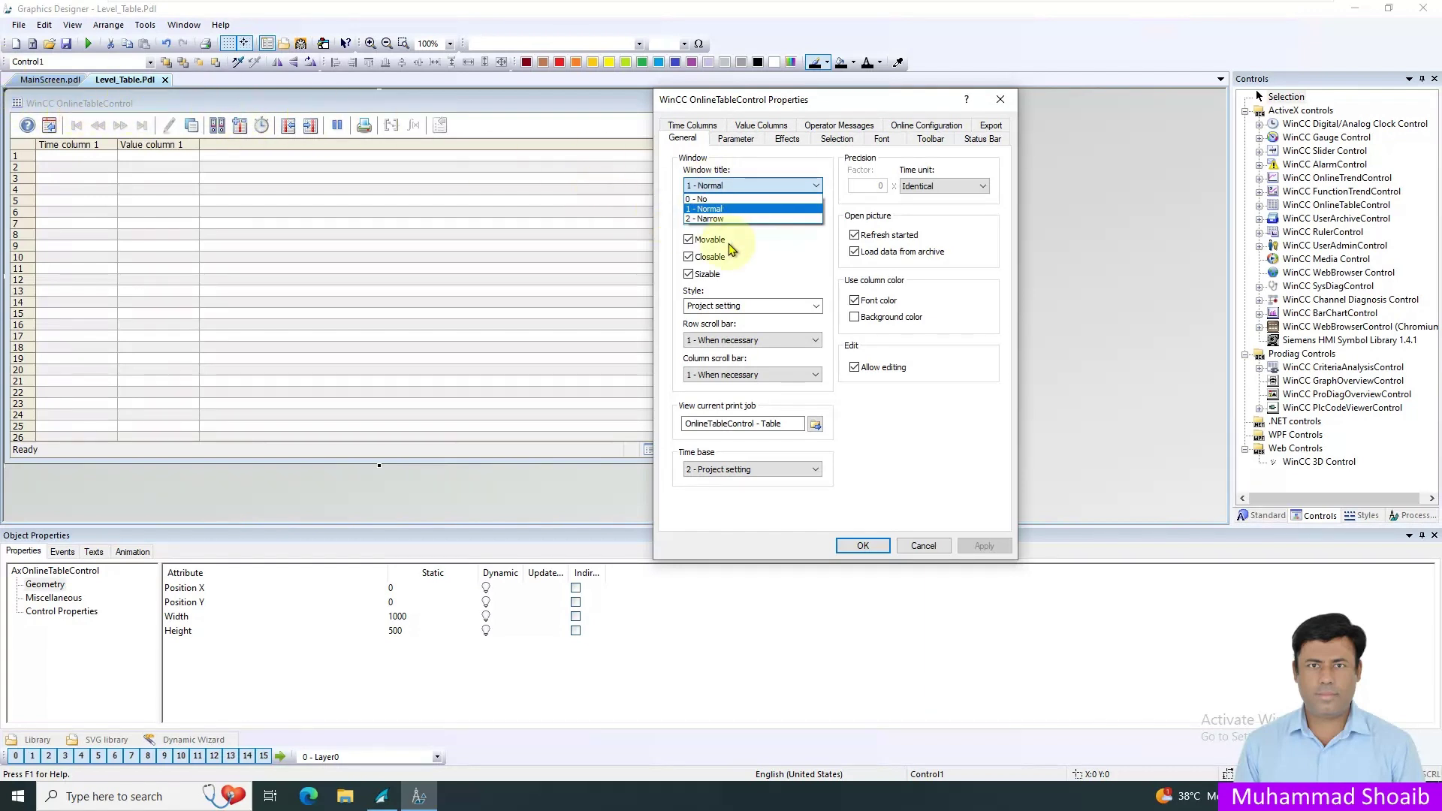
{"action": "left_click", "coordinate": [713, 199]}
{"action": "left_click", "coordinate": [982, 547]}
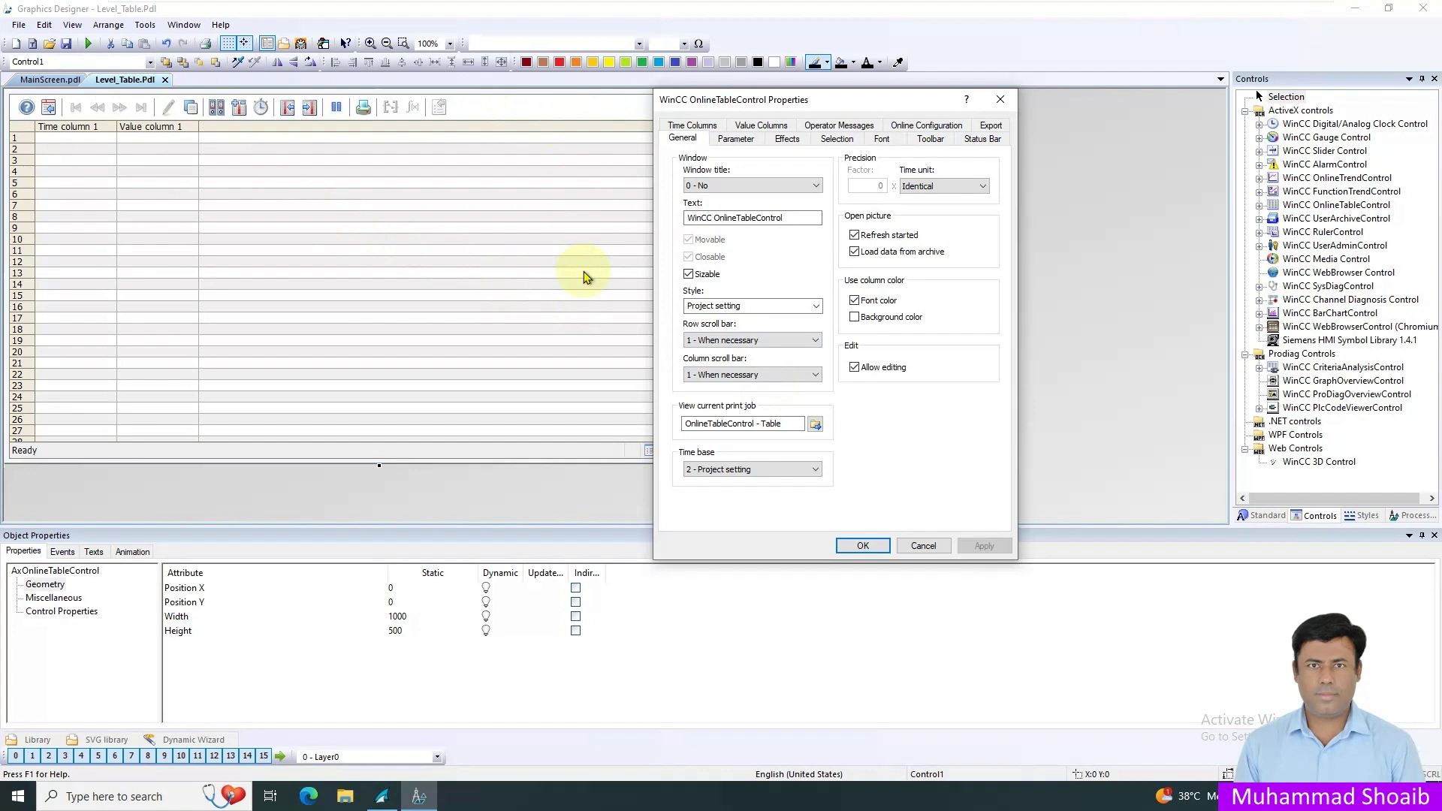
{"action": "left_click", "coordinate": [689, 274]}
{"action": "left_click", "coordinate": [979, 549]}
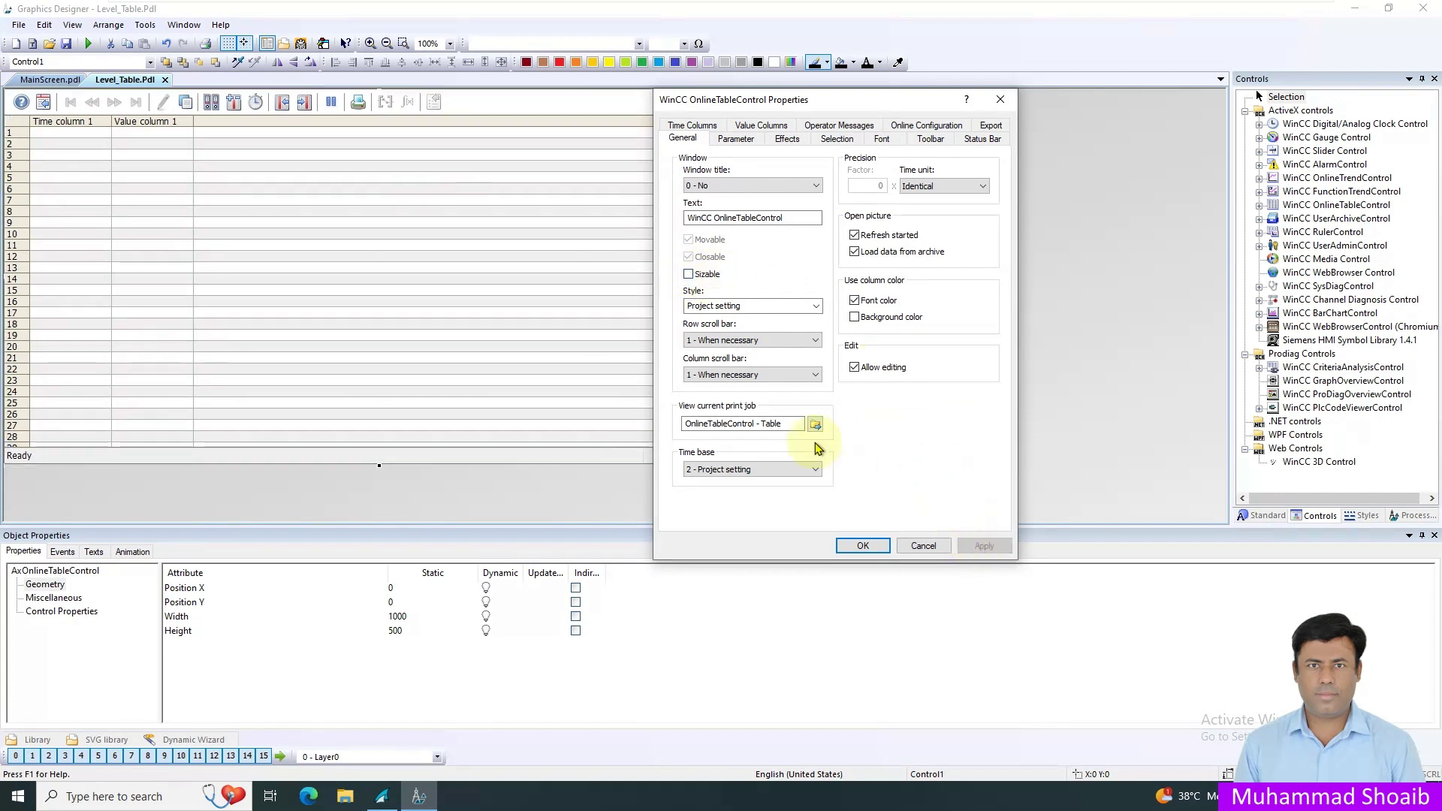
{"action": "left_click", "coordinate": [732, 142]}
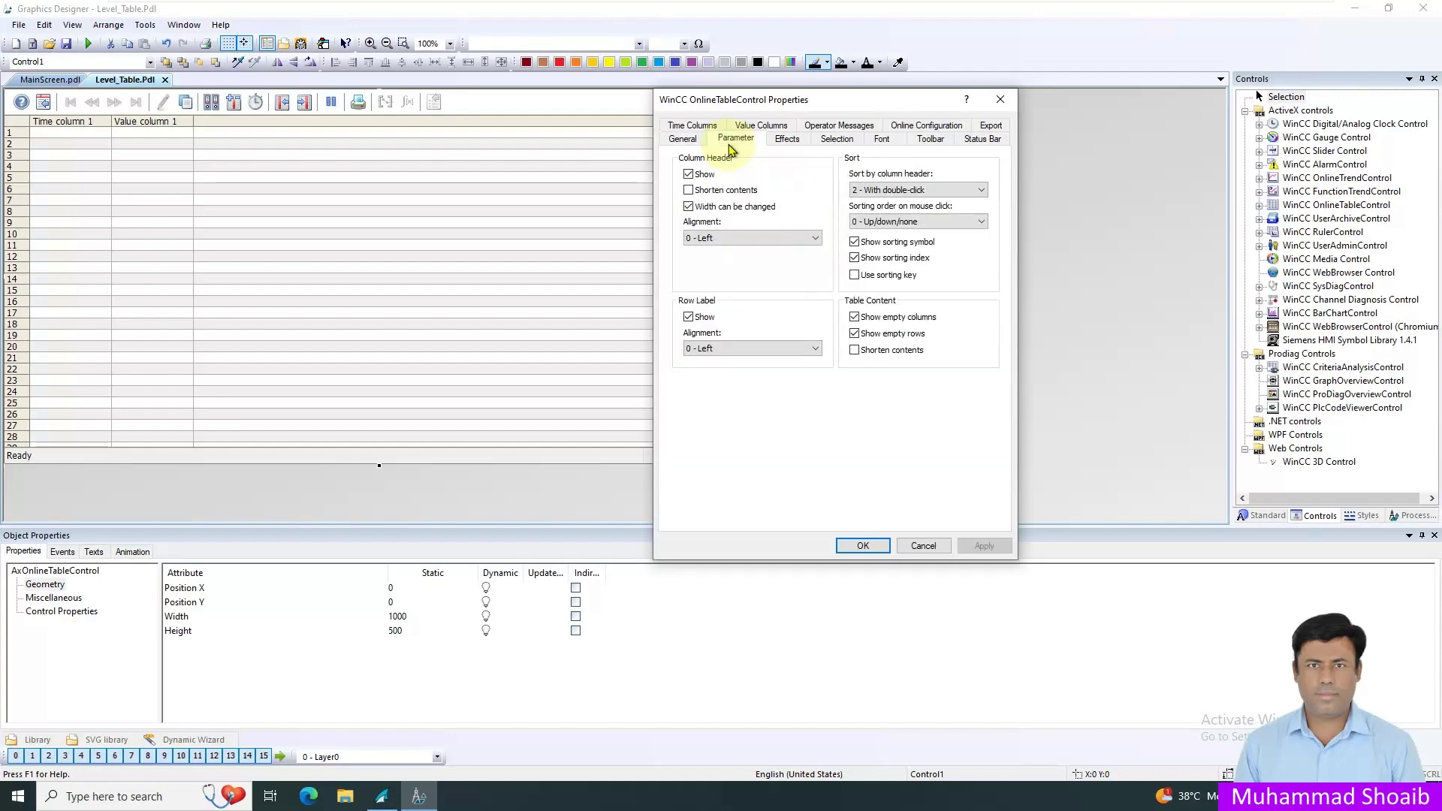
{"action": "left_click", "coordinate": [790, 142]}
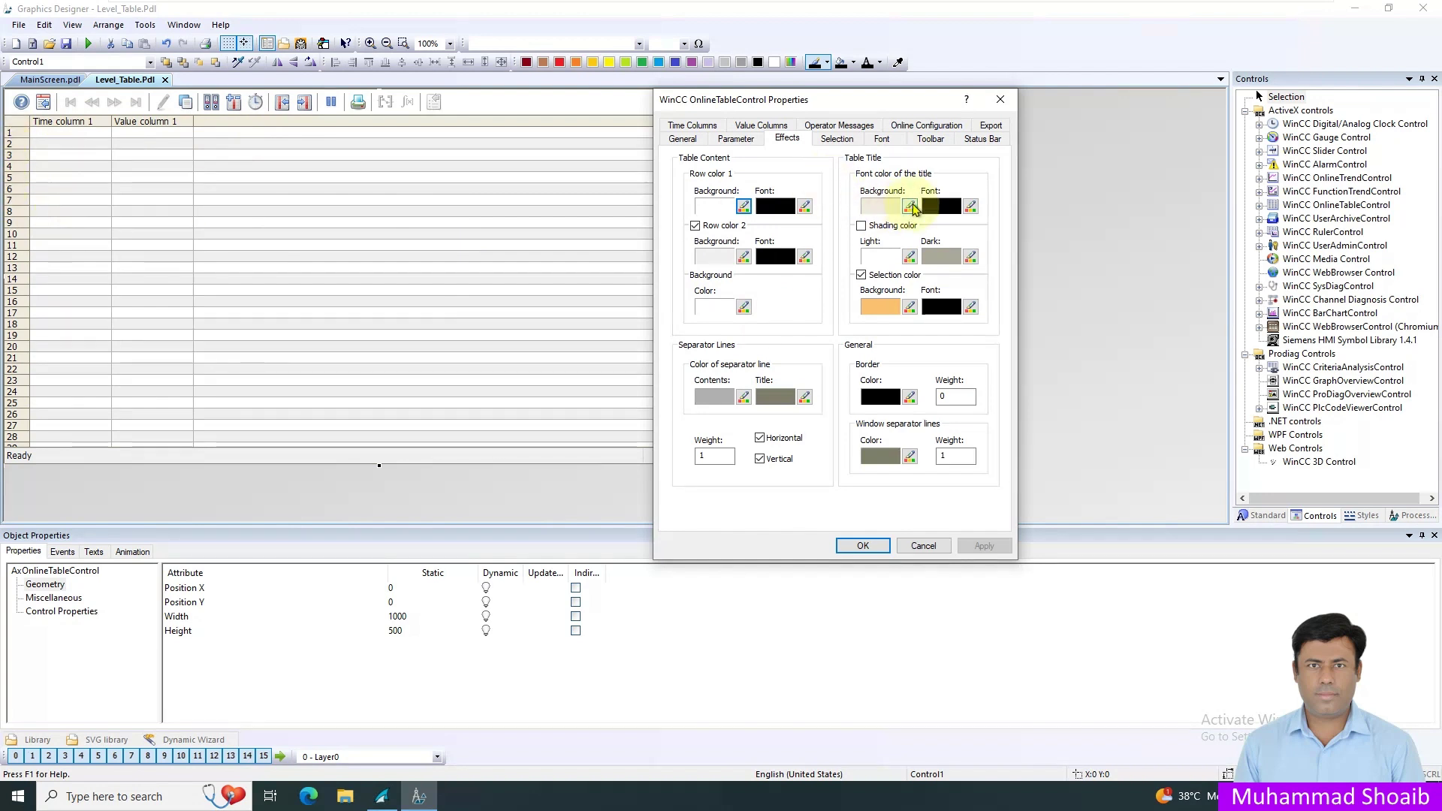
{"action": "left_click", "coordinate": [861, 548]}
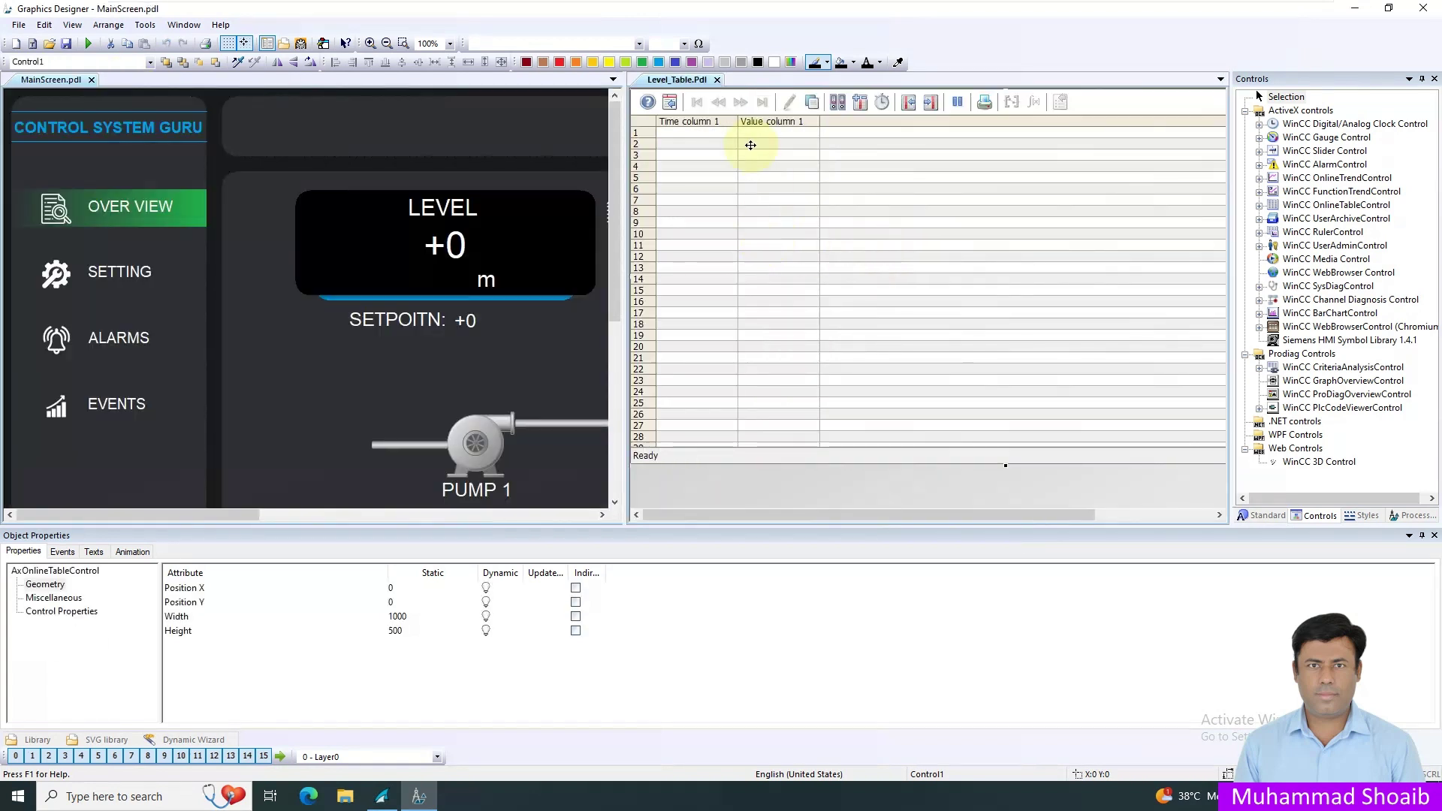
Set the table title background to the main screen's dark colour 2E3033
{"action": "right_click", "coordinate": [754, 148]}
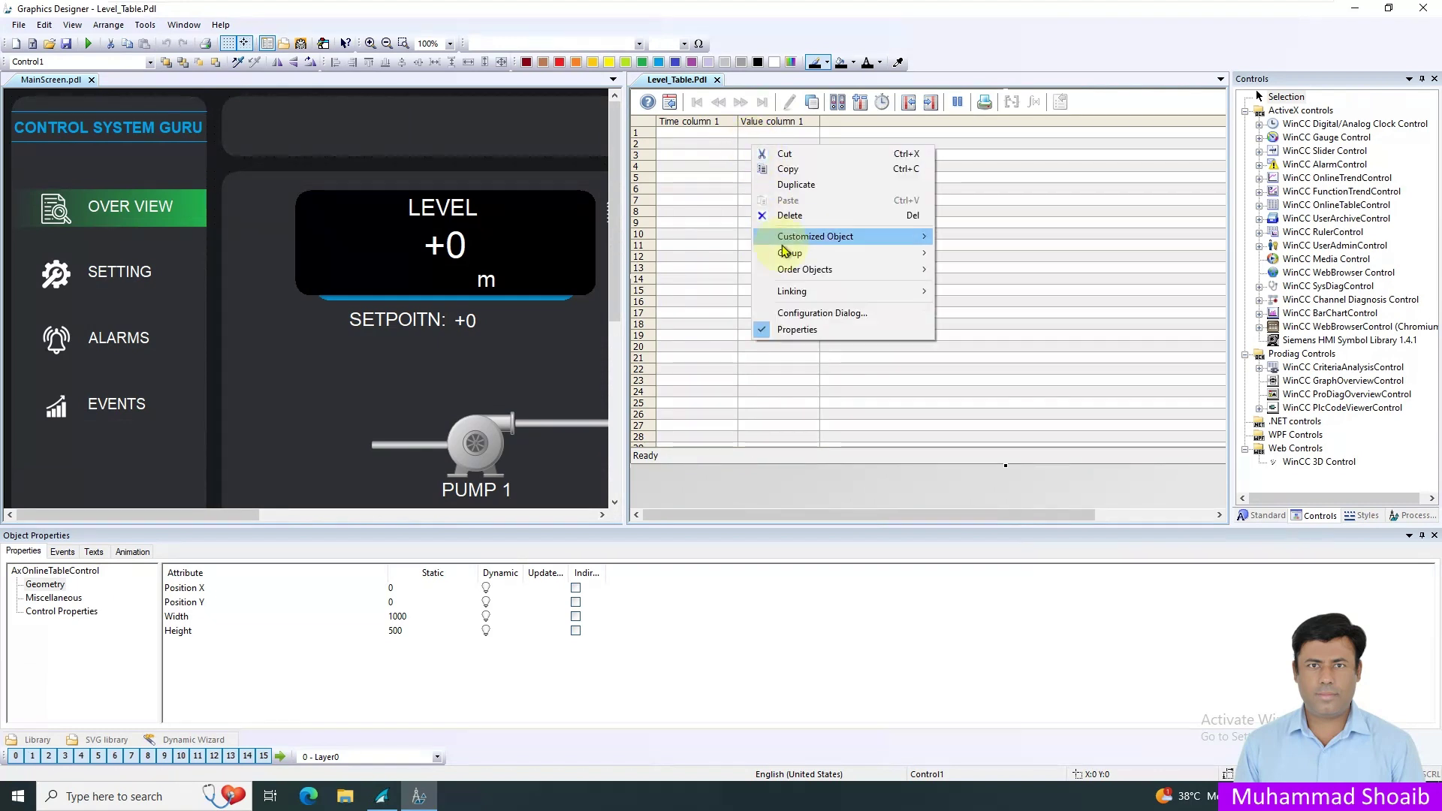
{"action": "left_click", "coordinate": [804, 314]}
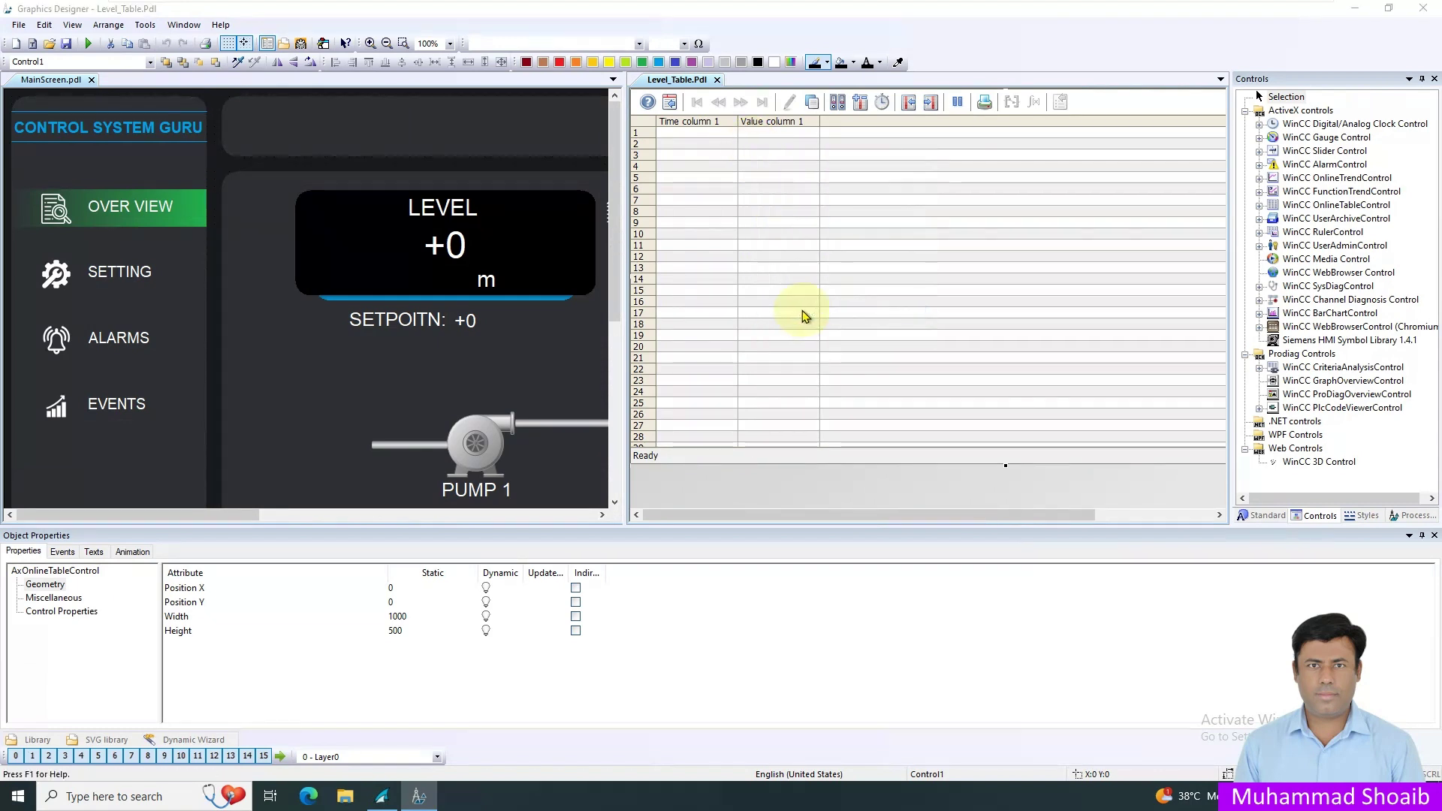
{"action": "left_click", "coordinate": [785, 151]}
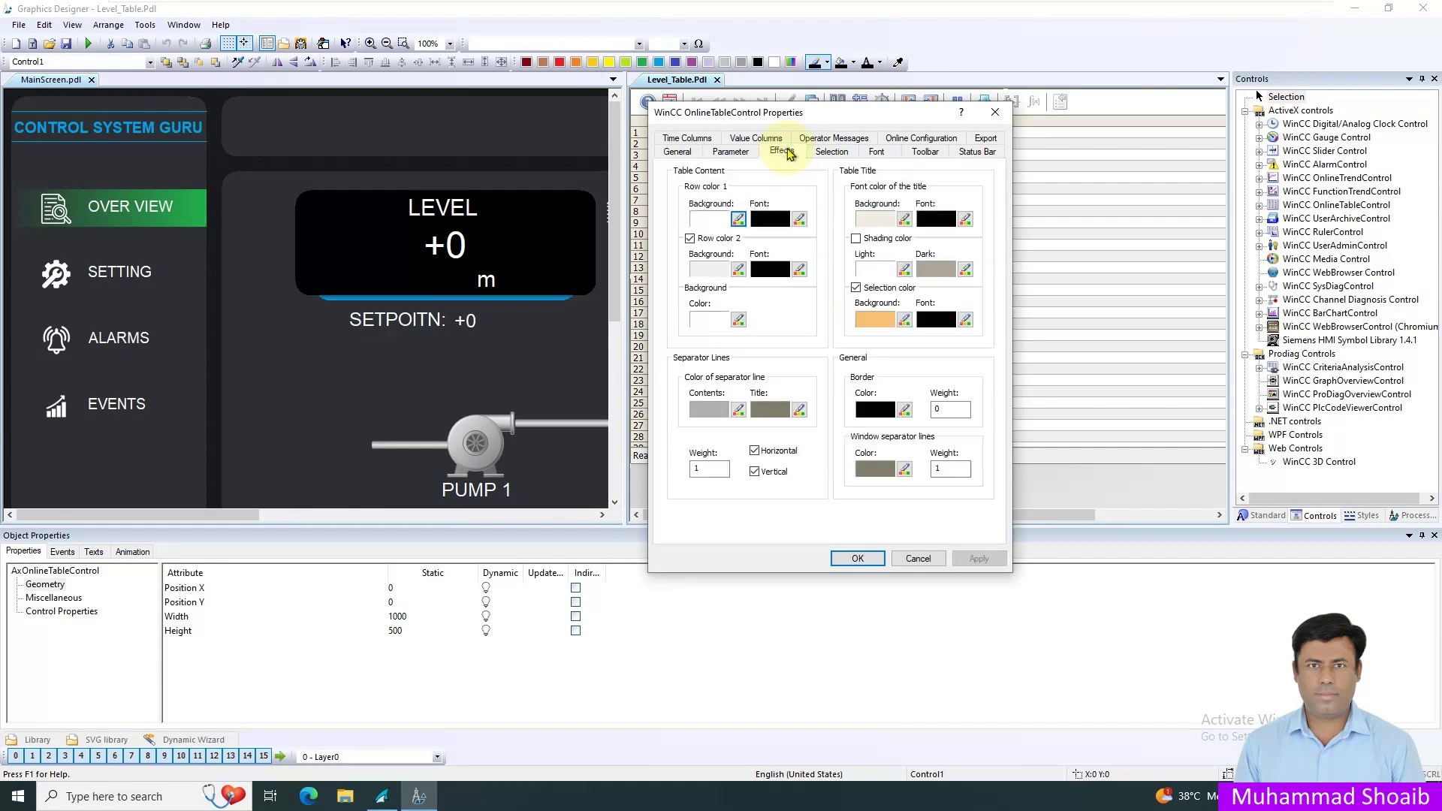
{"action": "left_click", "coordinate": [904, 218]}
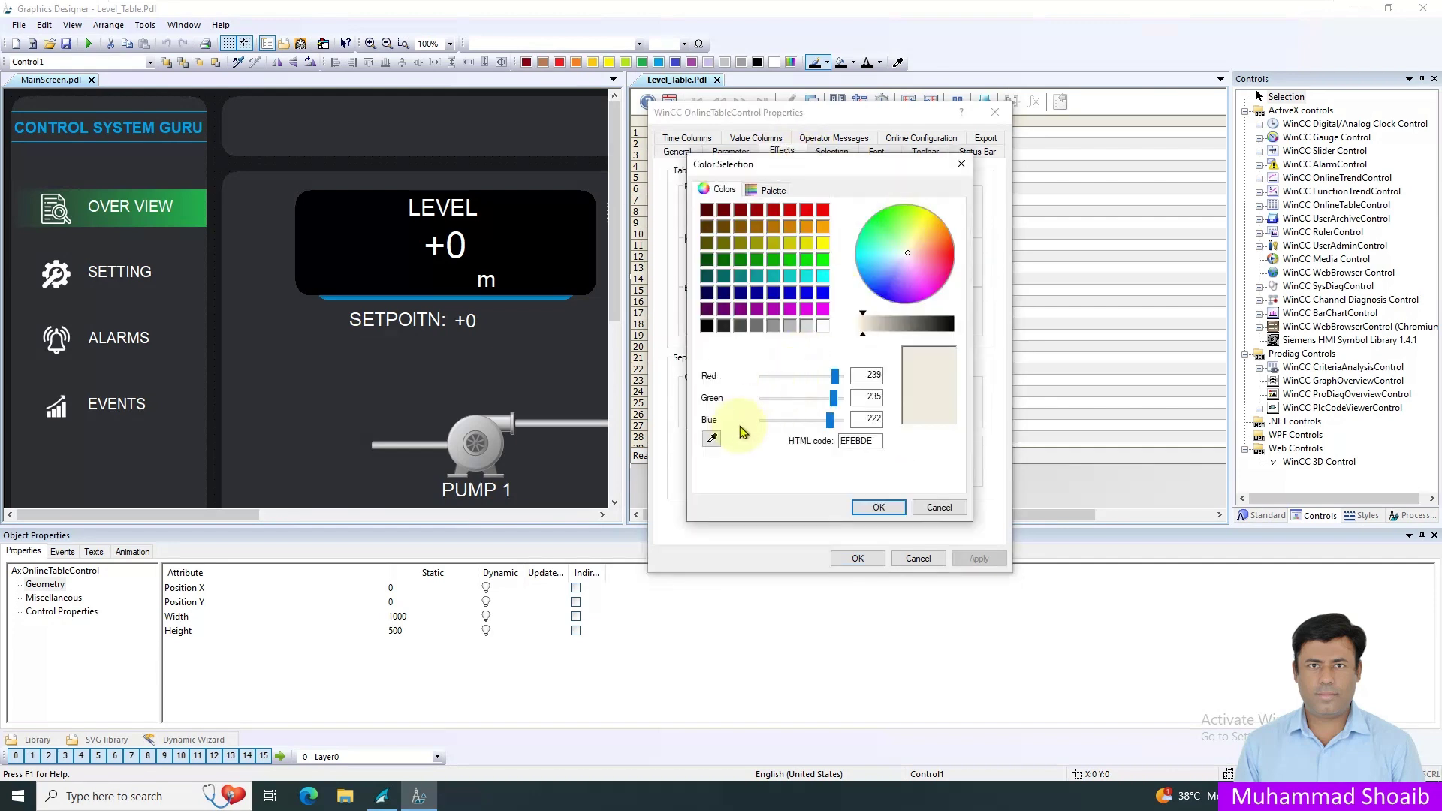
{"action": "left_click", "coordinate": [711, 438]}
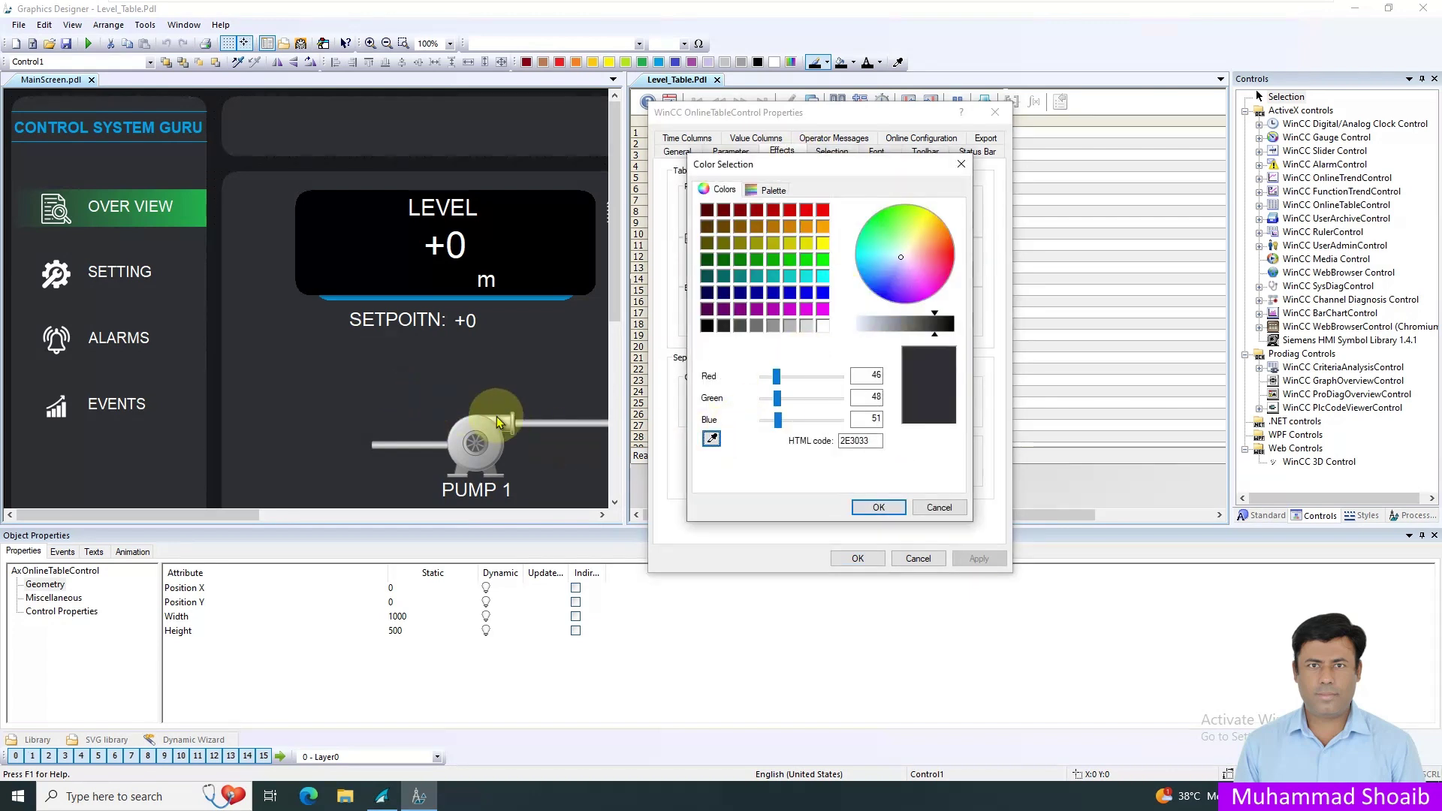
{"action": "left_click", "coordinate": [878, 507]}
{"action": "left_click", "coordinate": [976, 560]}
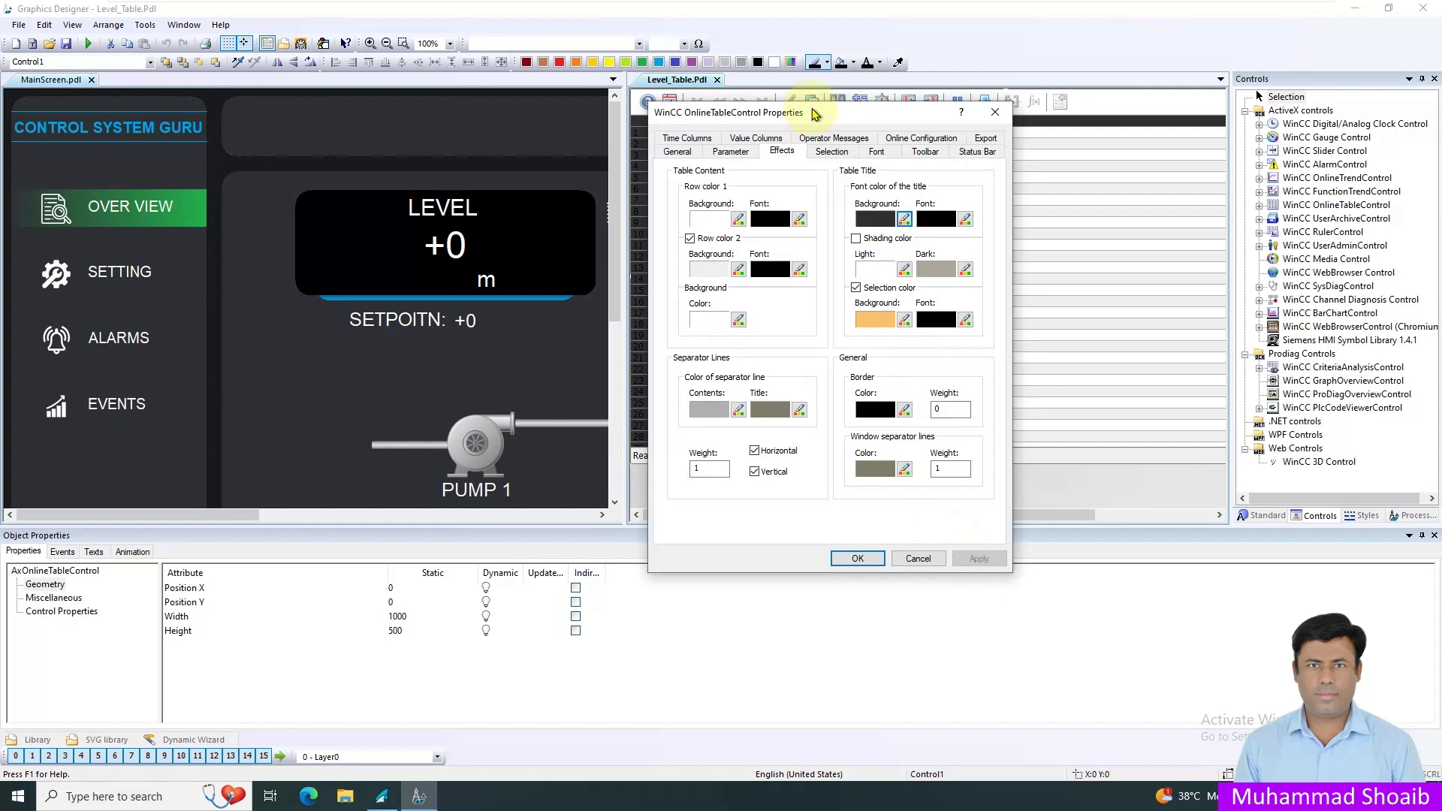
Set the table title font colour to white FFFFFF and close the dialog
{"action": "left_click_drag", "start_coordinate": [814, 112], "coordinate": [889, 115]}
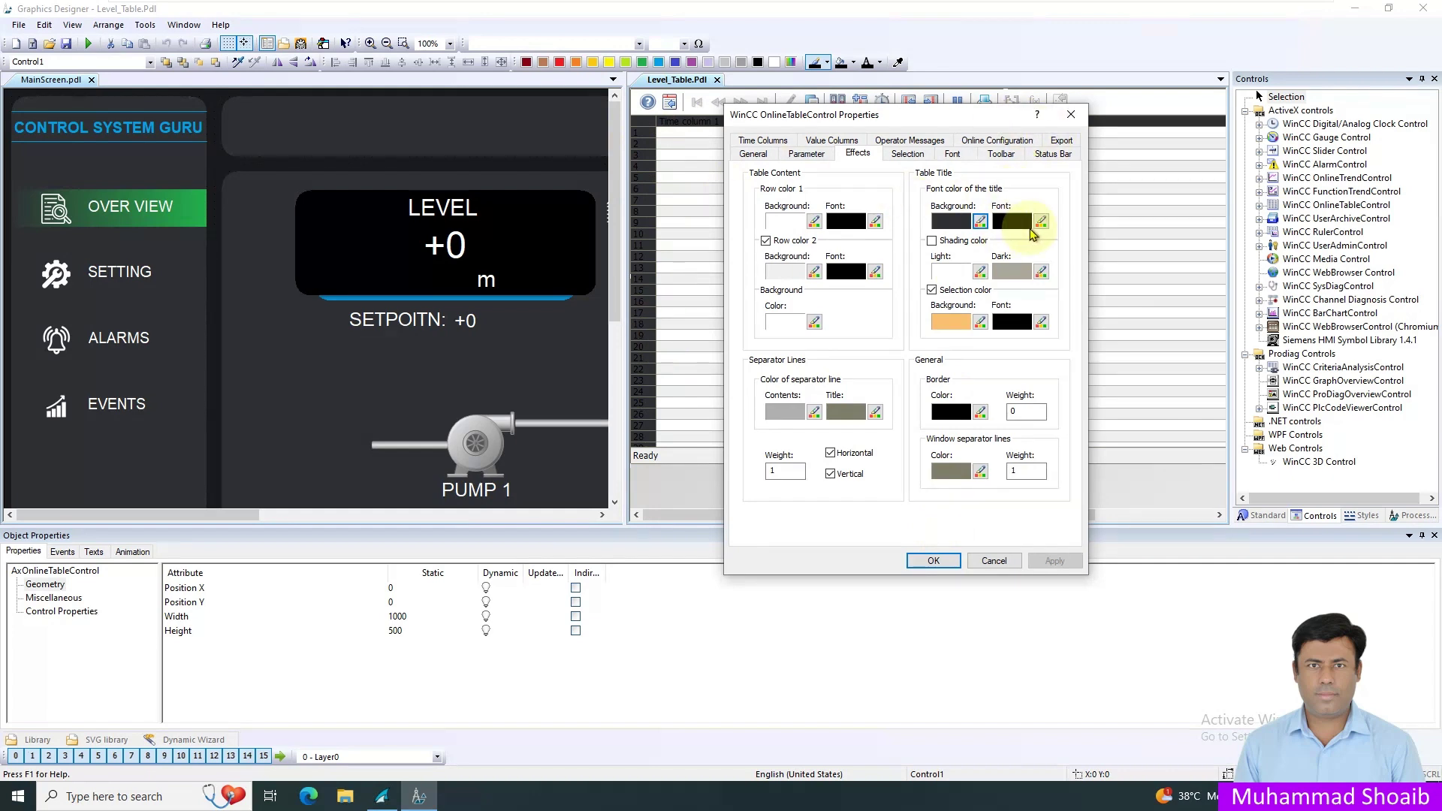
{"action": "left_click", "coordinate": [1041, 222]}
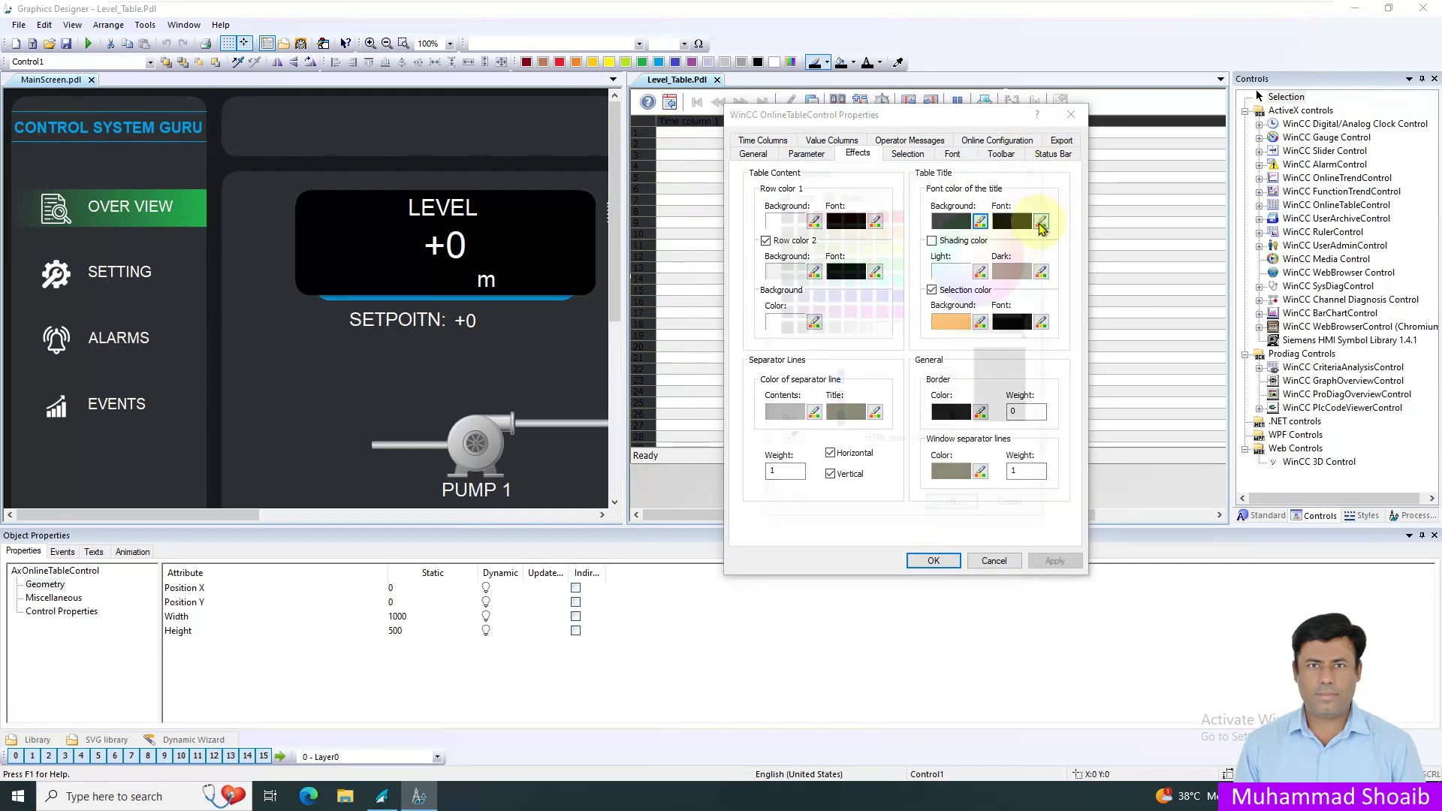
{"action": "left_click", "coordinate": [899, 328]}
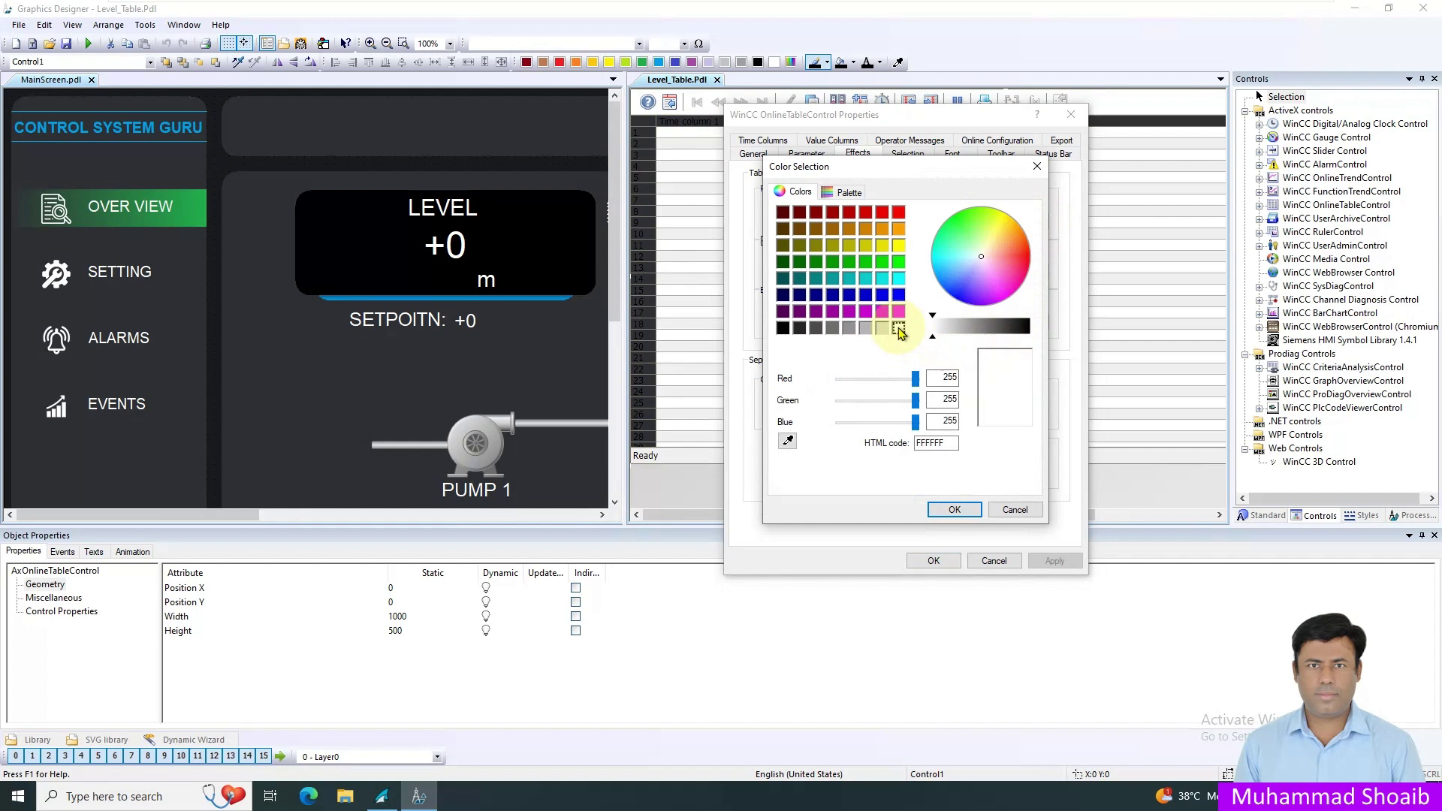
{"action": "left_click", "coordinate": [955, 509]}
{"action": "left_click", "coordinate": [1051, 562]}
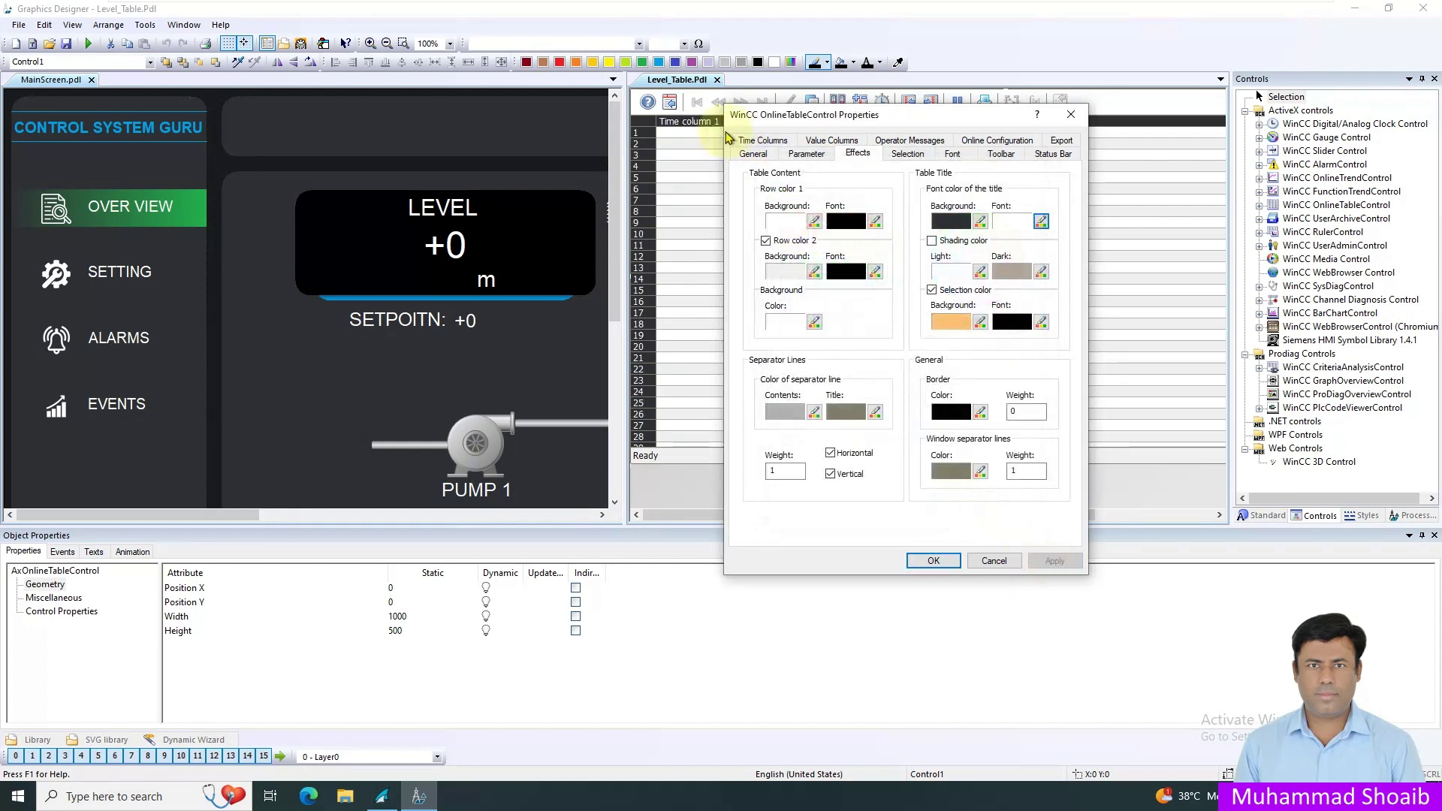
{"action": "left_click", "coordinate": [926, 563]}
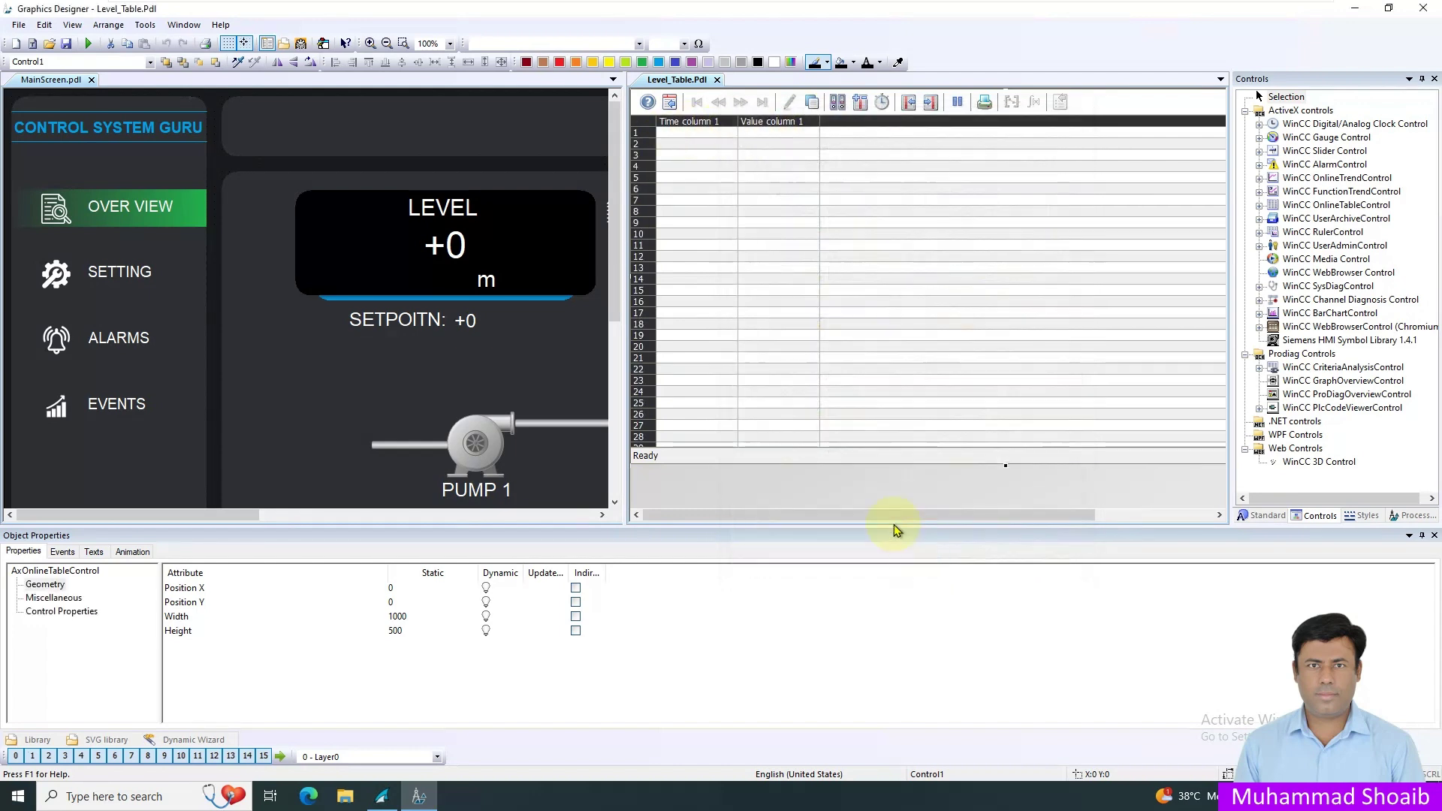
Dock Level_Table beside MainScreen and reopen the table's Configuration Dialog on the Effects tab
{"action": "left_click_drag", "start_coordinate": [411, 100], "coordinate": [197, 80]}
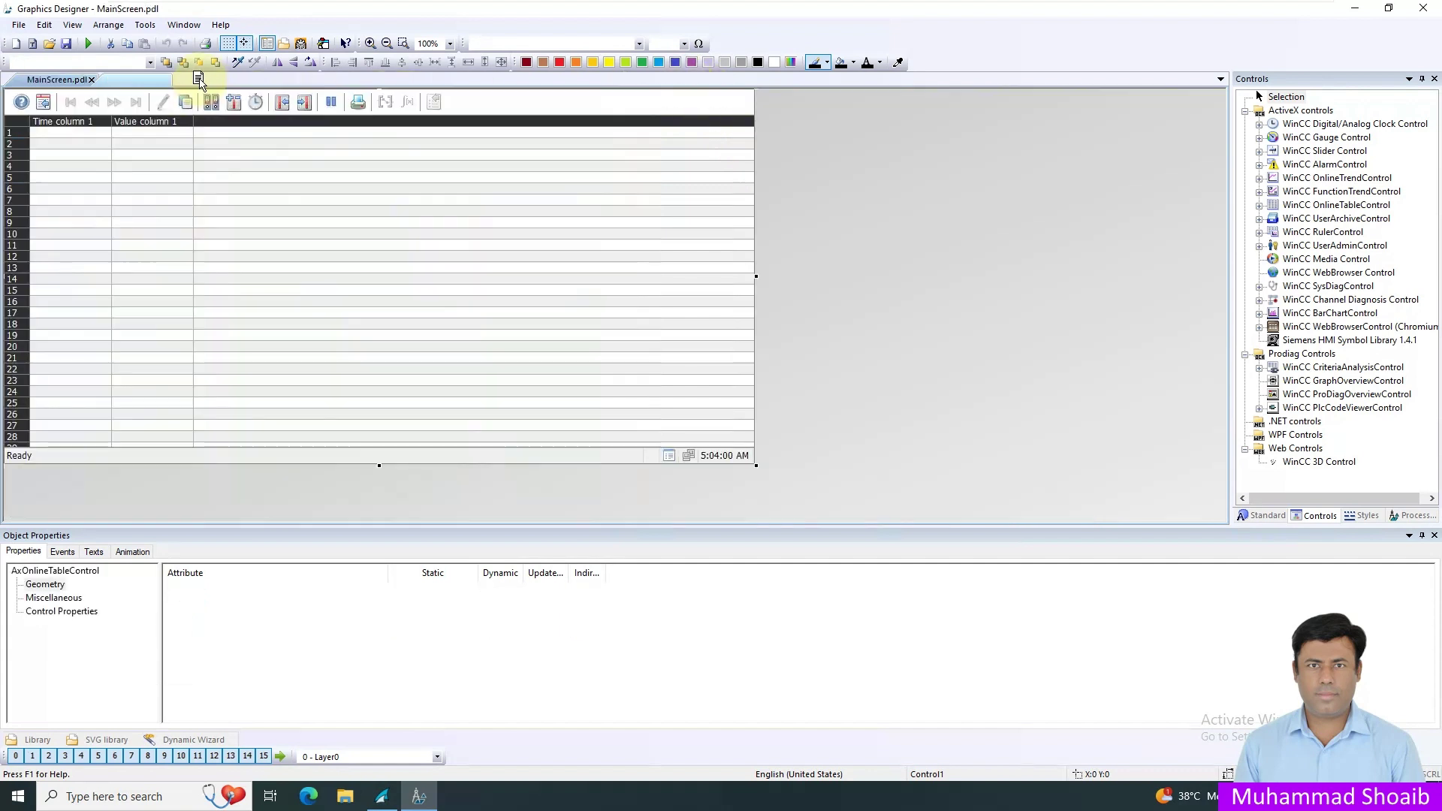
{"action": "right_click", "coordinate": [517, 190]}
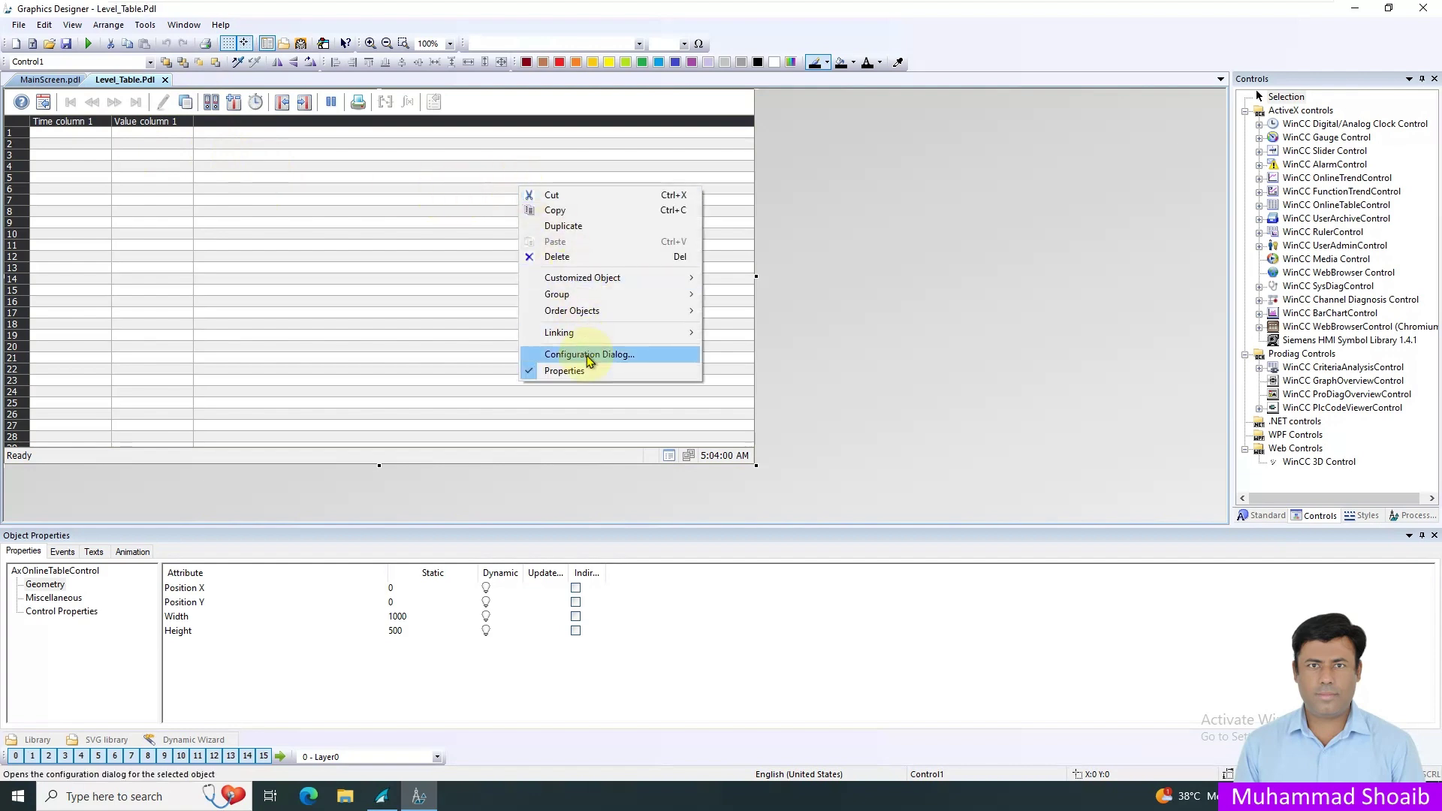
{"action": "left_click", "coordinate": [589, 355]}
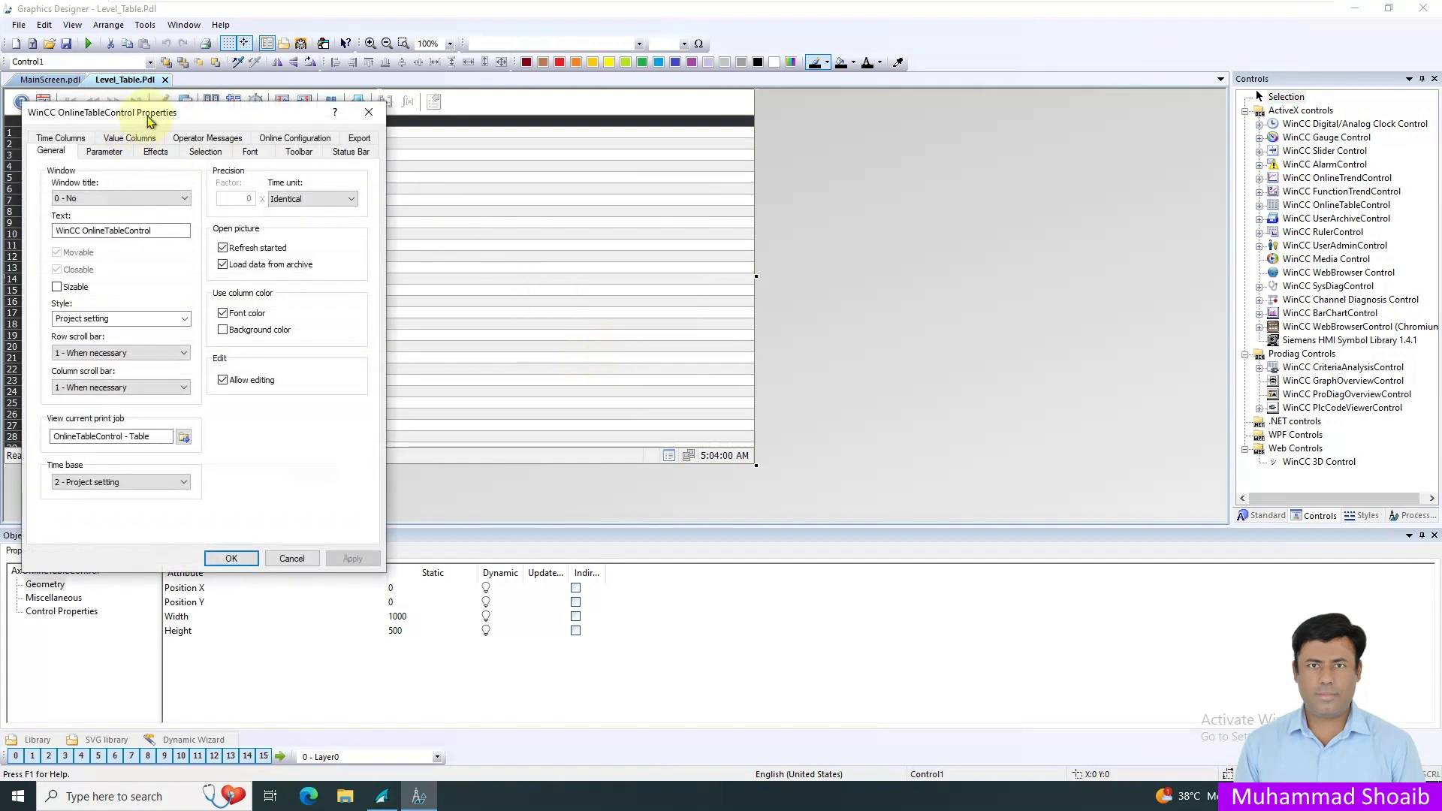
{"action": "left_click_drag", "start_coordinate": [148, 119], "coordinate": [861, 101]}
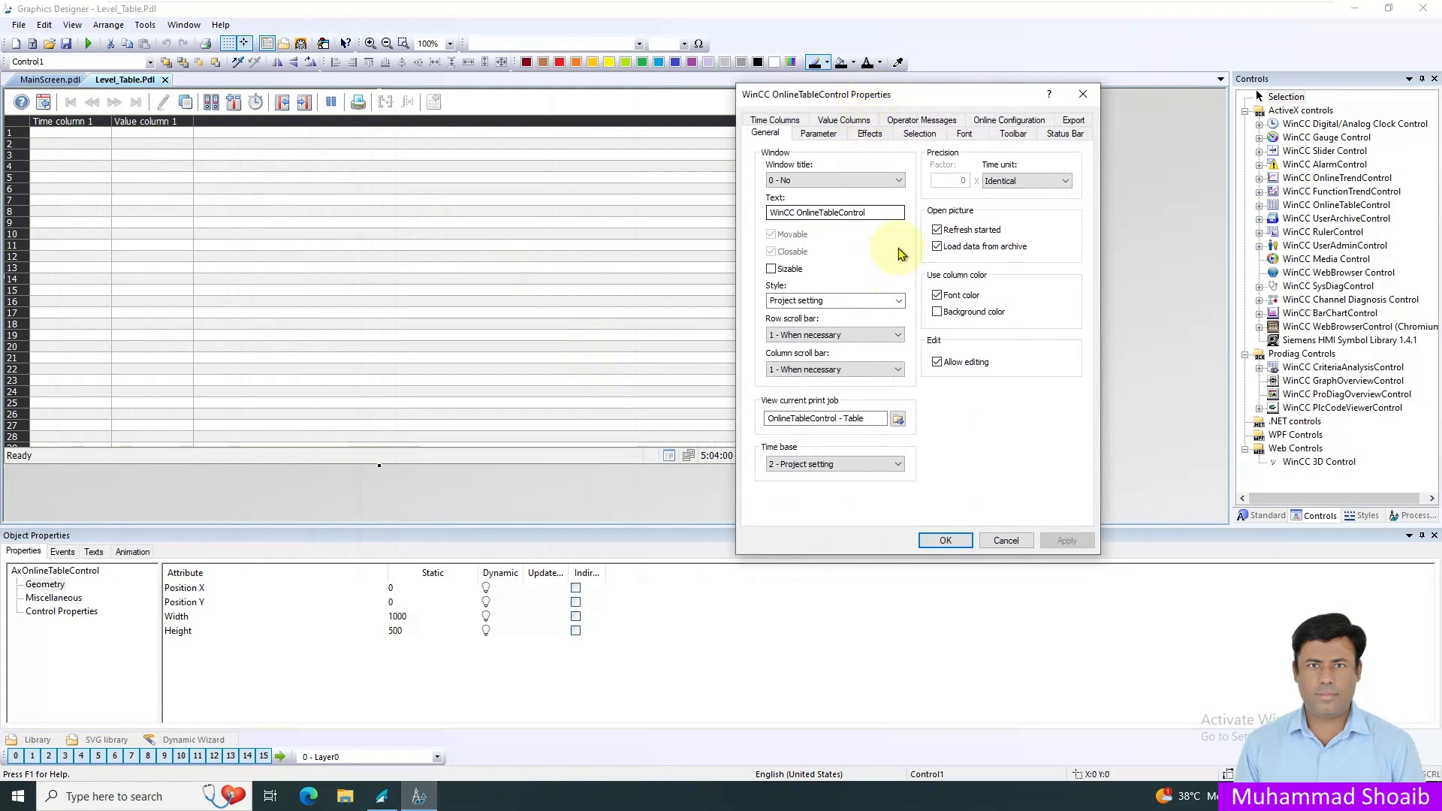
{"action": "left_click", "coordinate": [869, 134]}
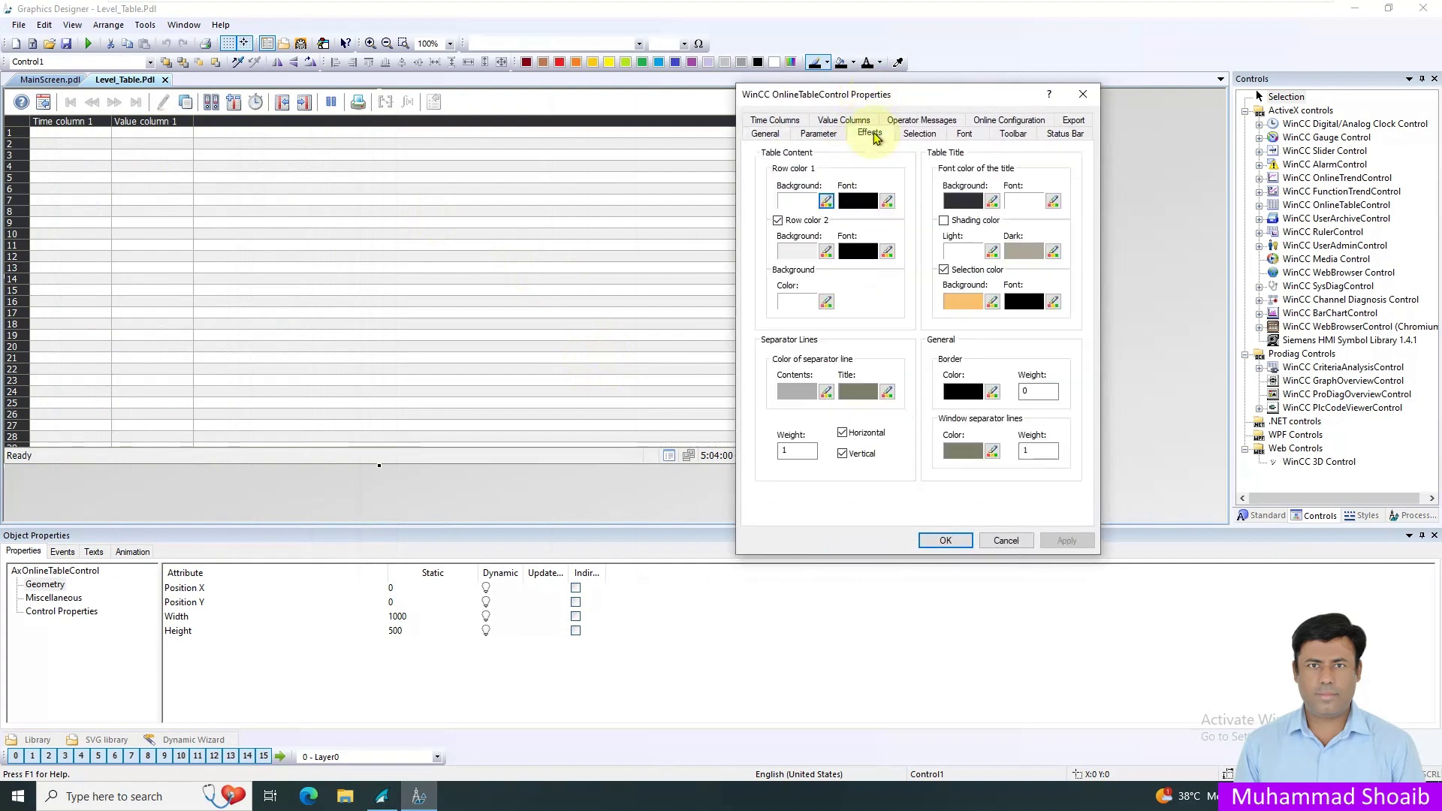
Set Row color 1 background to grey 919191 and Row color 2 to dark grey, then apply
{"action": "left_click", "coordinate": [826, 201]}
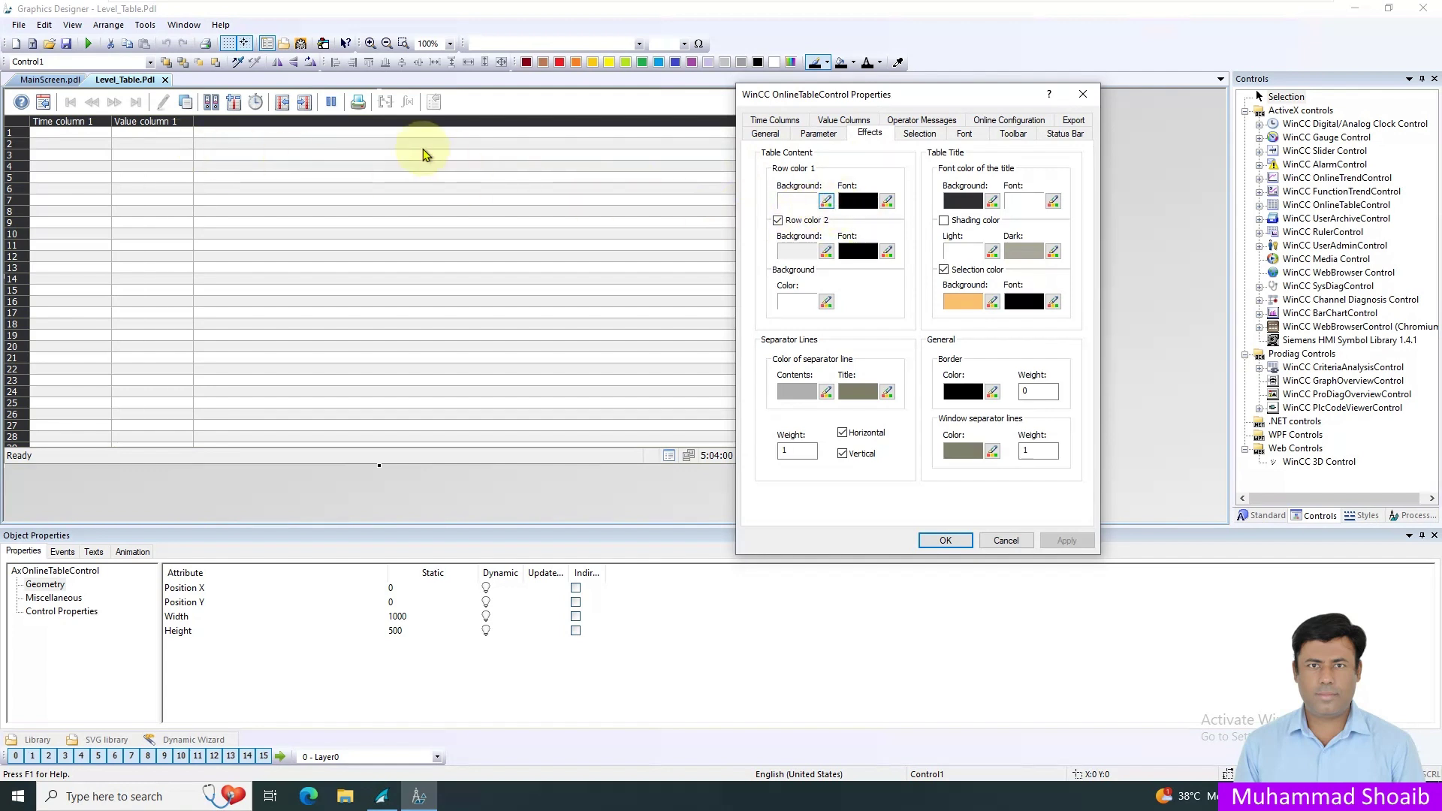
{"action": "left_click", "coordinate": [828, 202]}
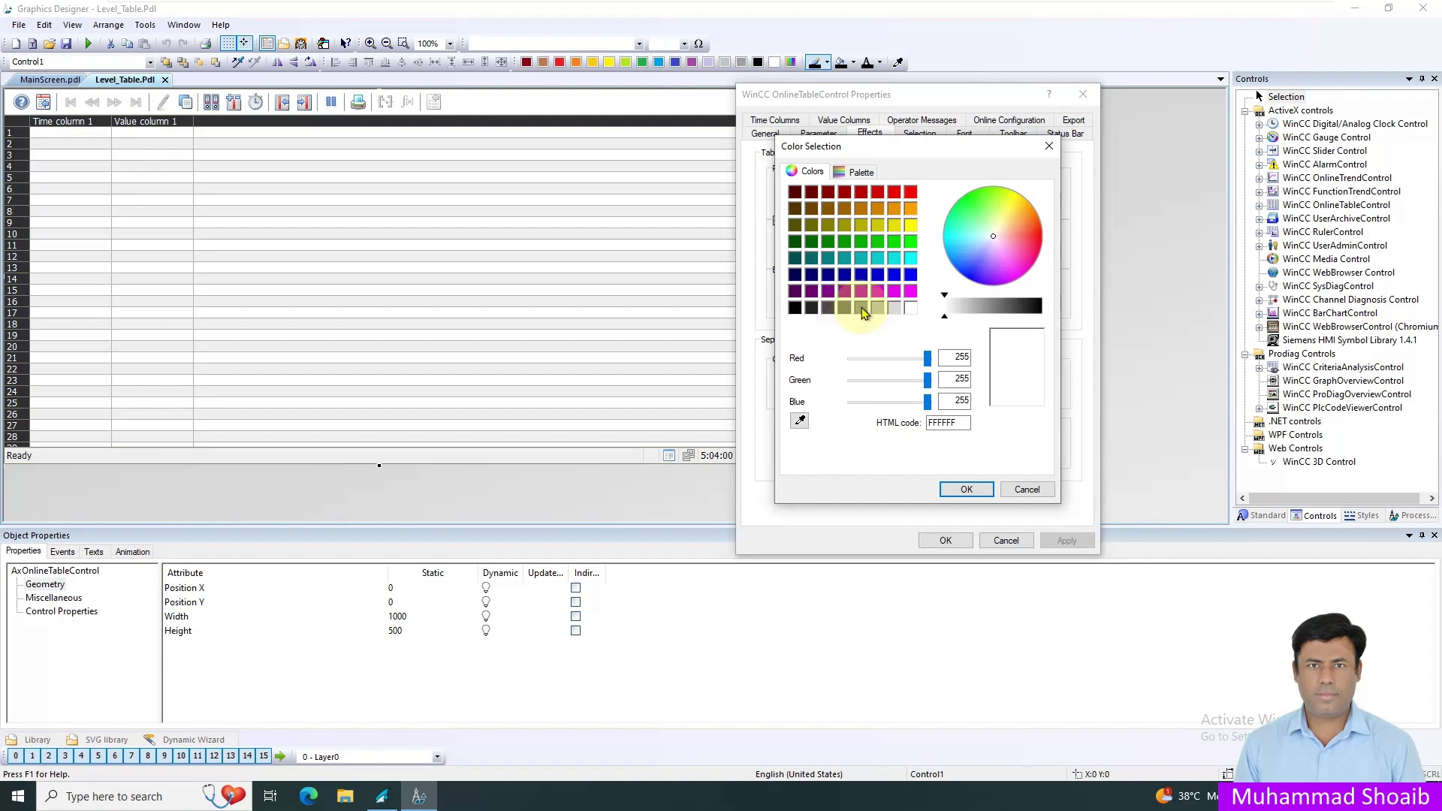
{"action": "left_click", "coordinate": [861, 310]}
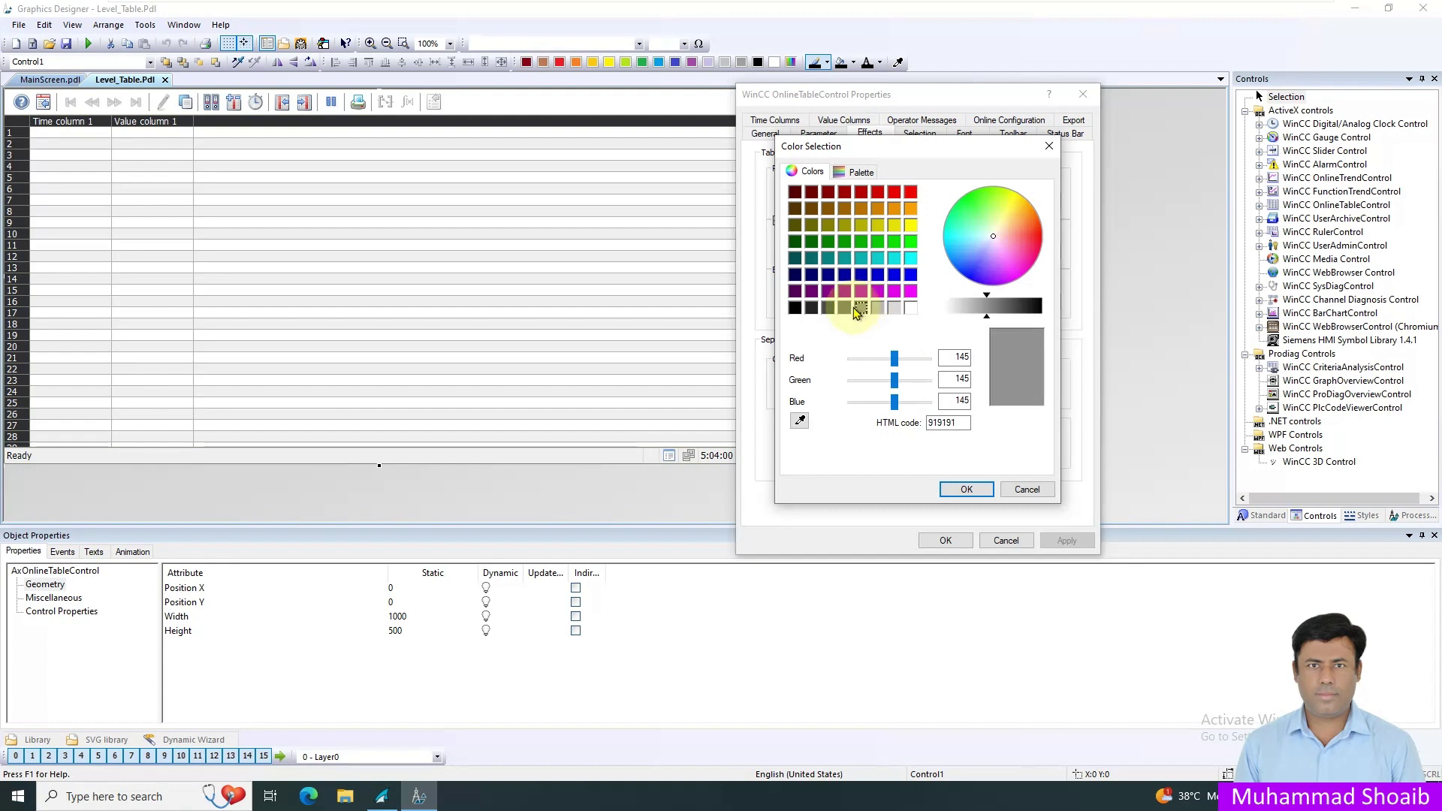
{"action": "left_click", "coordinate": [965, 490]}
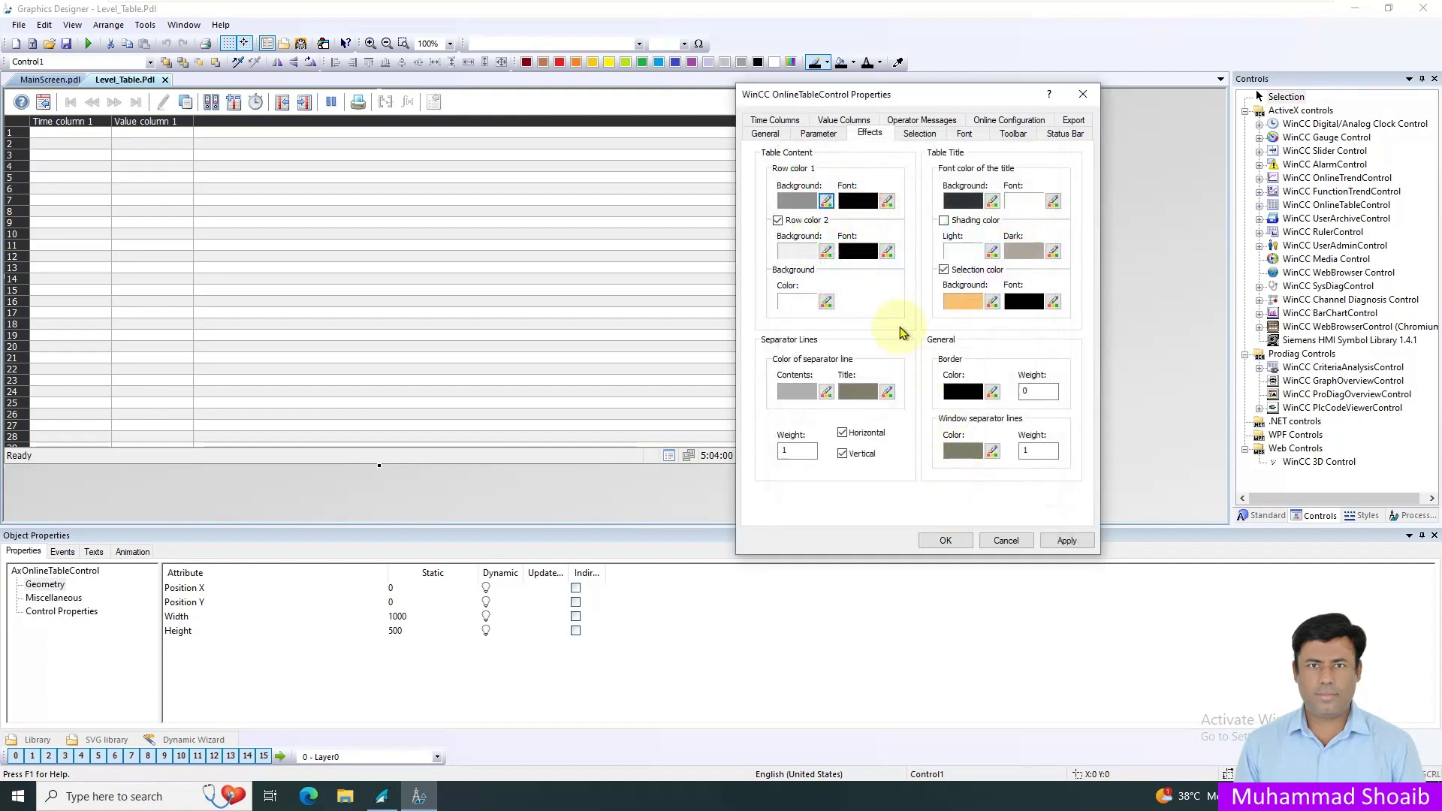
{"action": "left_click", "coordinate": [825, 254]}
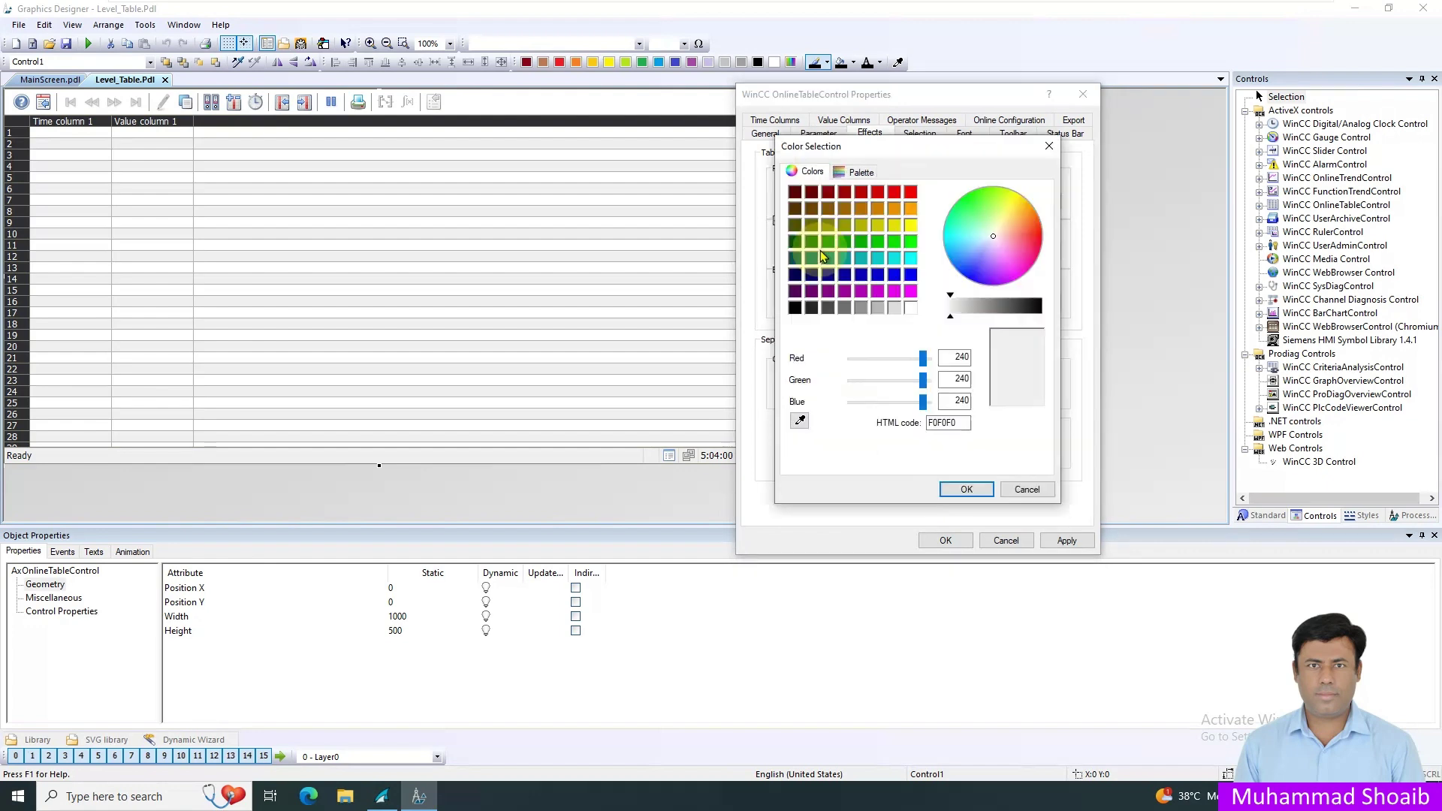
{"action": "left_click", "coordinate": [828, 307]}
{"action": "left_click", "coordinate": [965, 491]}
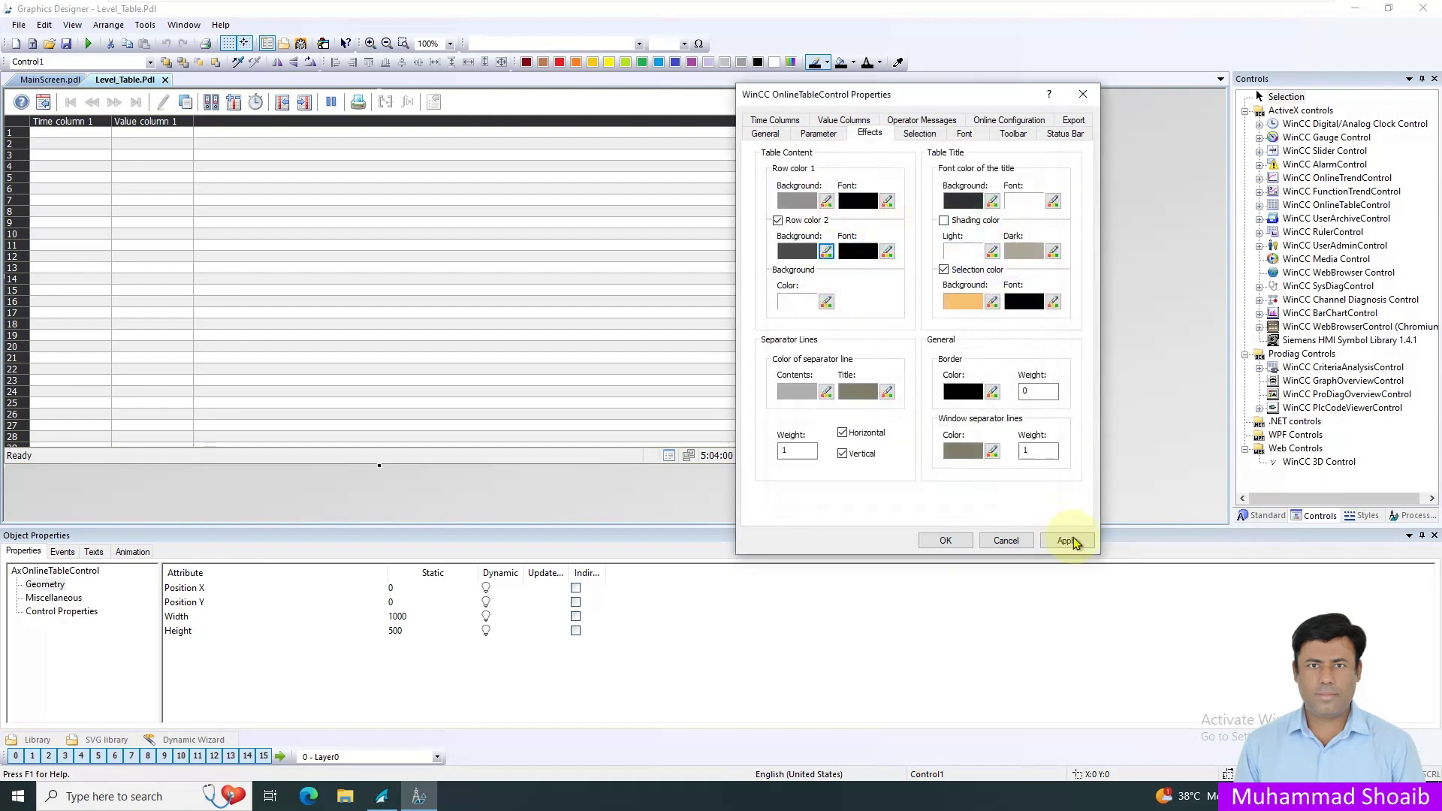
{"action": "left_click", "coordinate": [1068, 541]}
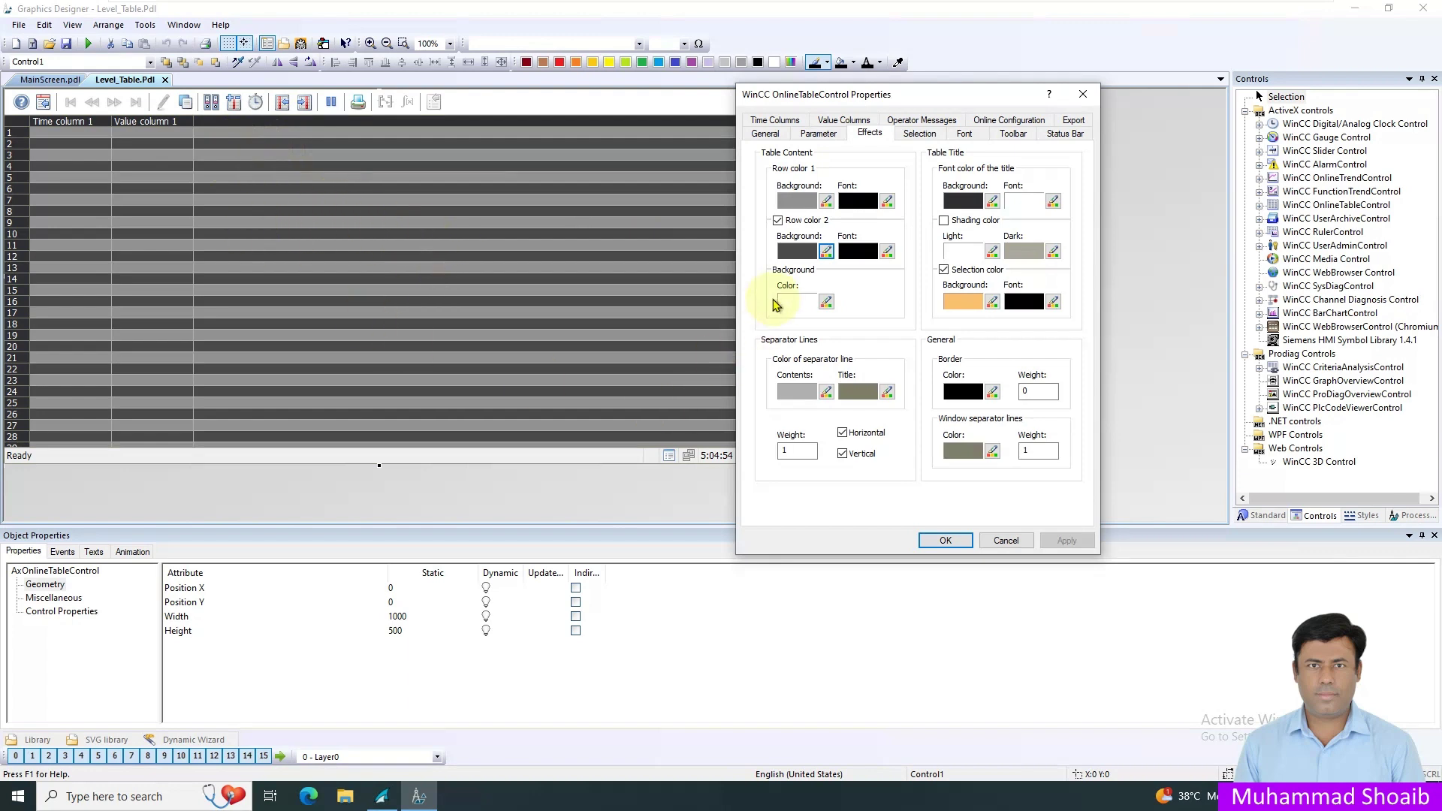
Set the font colour of Row color 1 and Row color 2 to white FFFFFF
{"action": "left_click", "coordinate": [887, 200]}
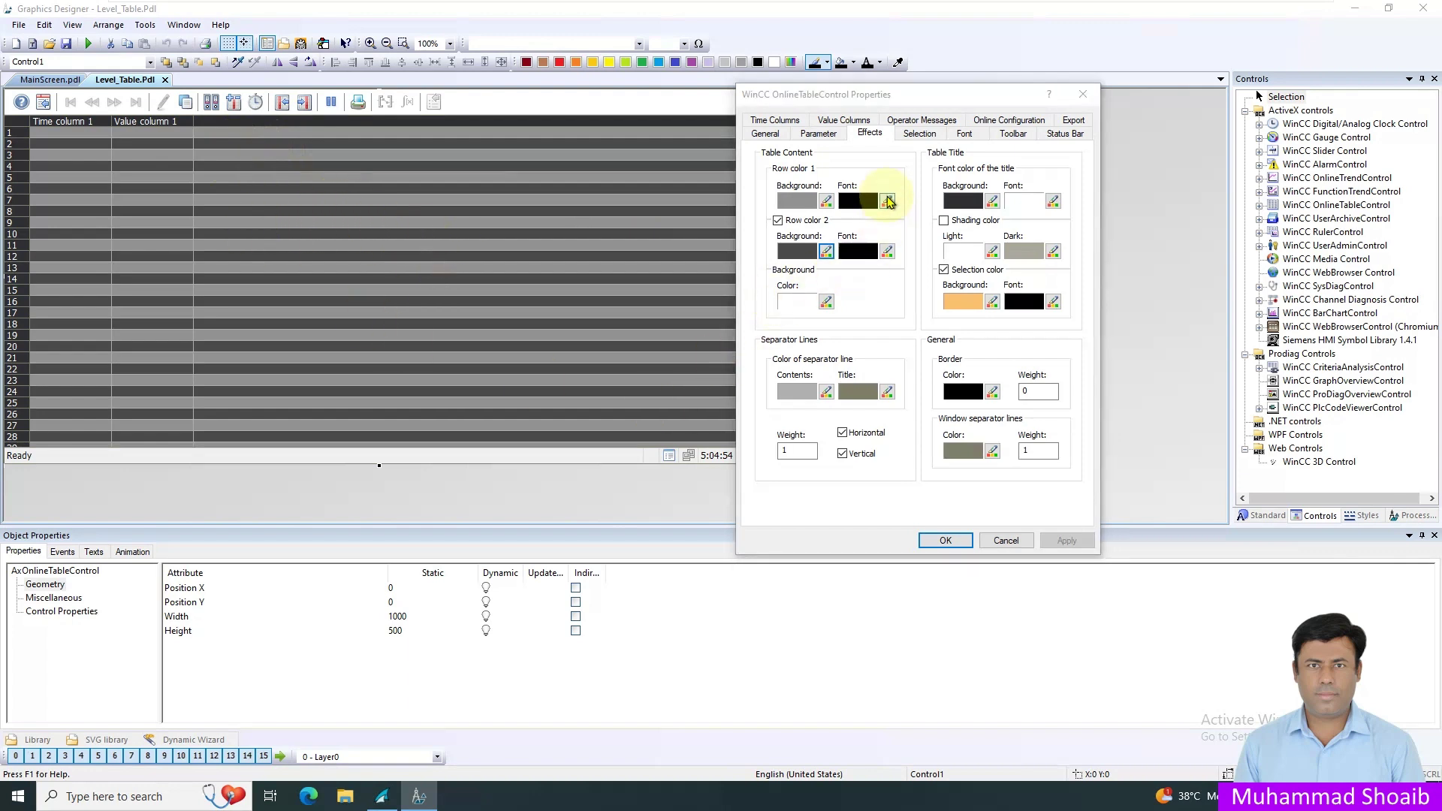
{"action": "left_click", "coordinate": [910, 308]}
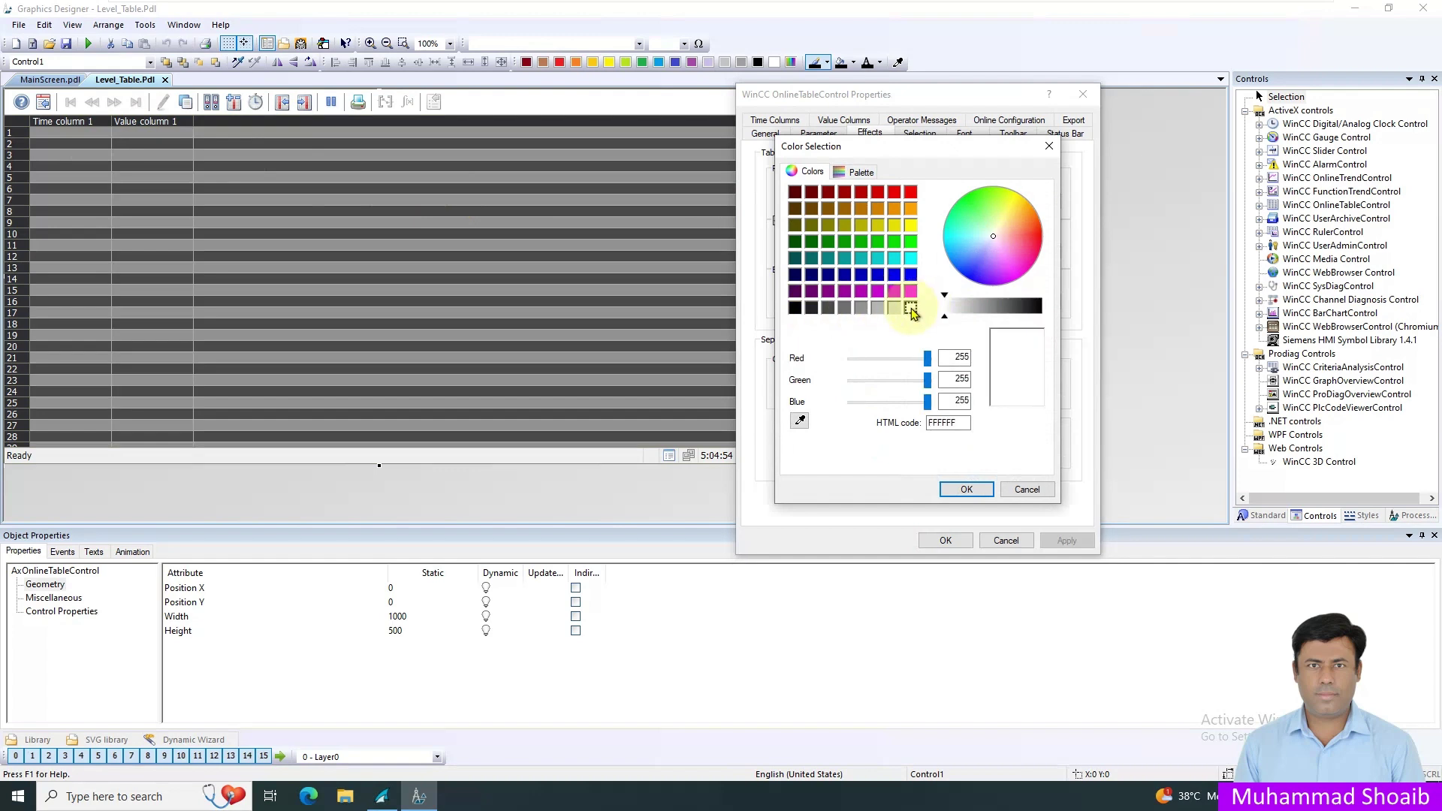
{"action": "left_click", "coordinate": [966, 489]}
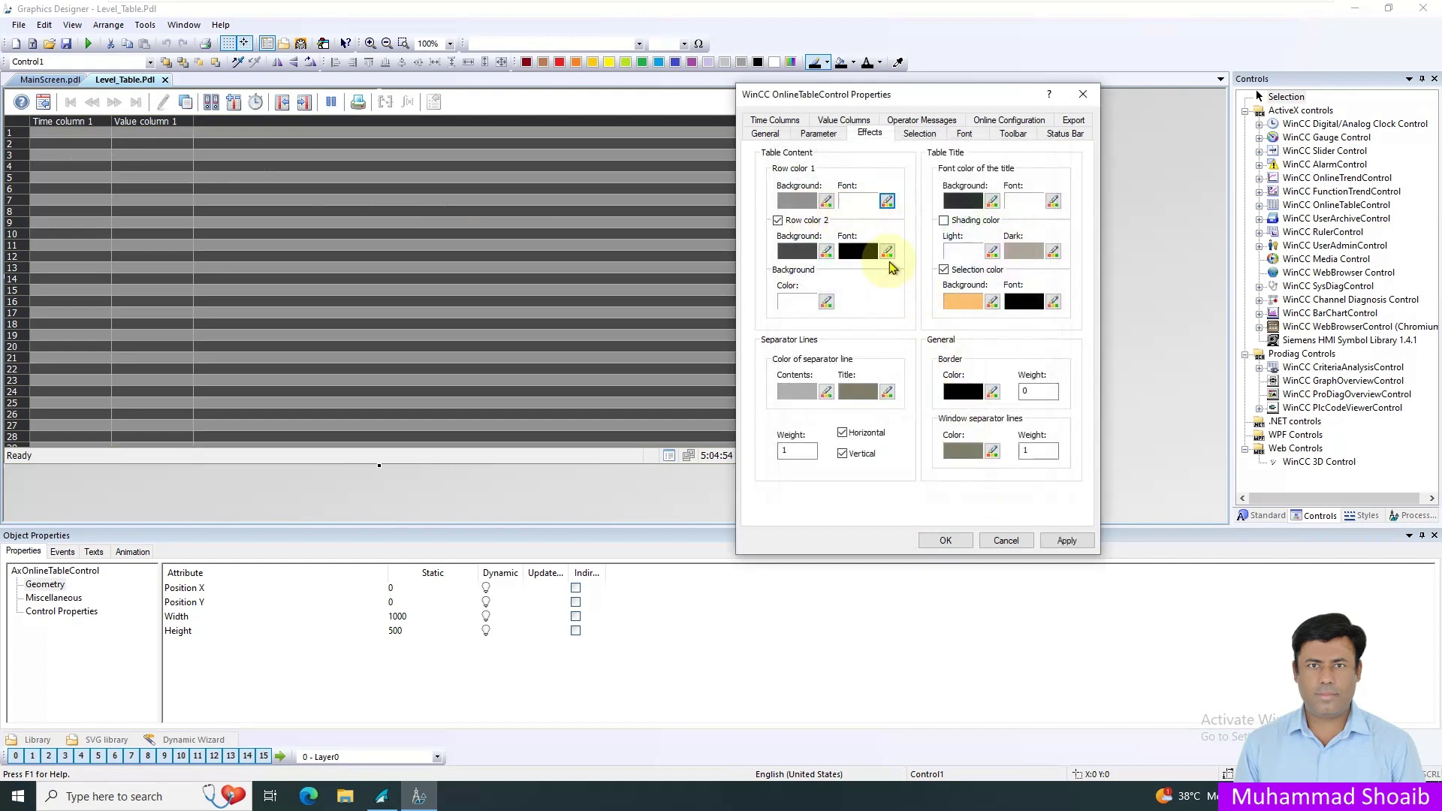
{"action": "left_click", "coordinate": [887, 250]}
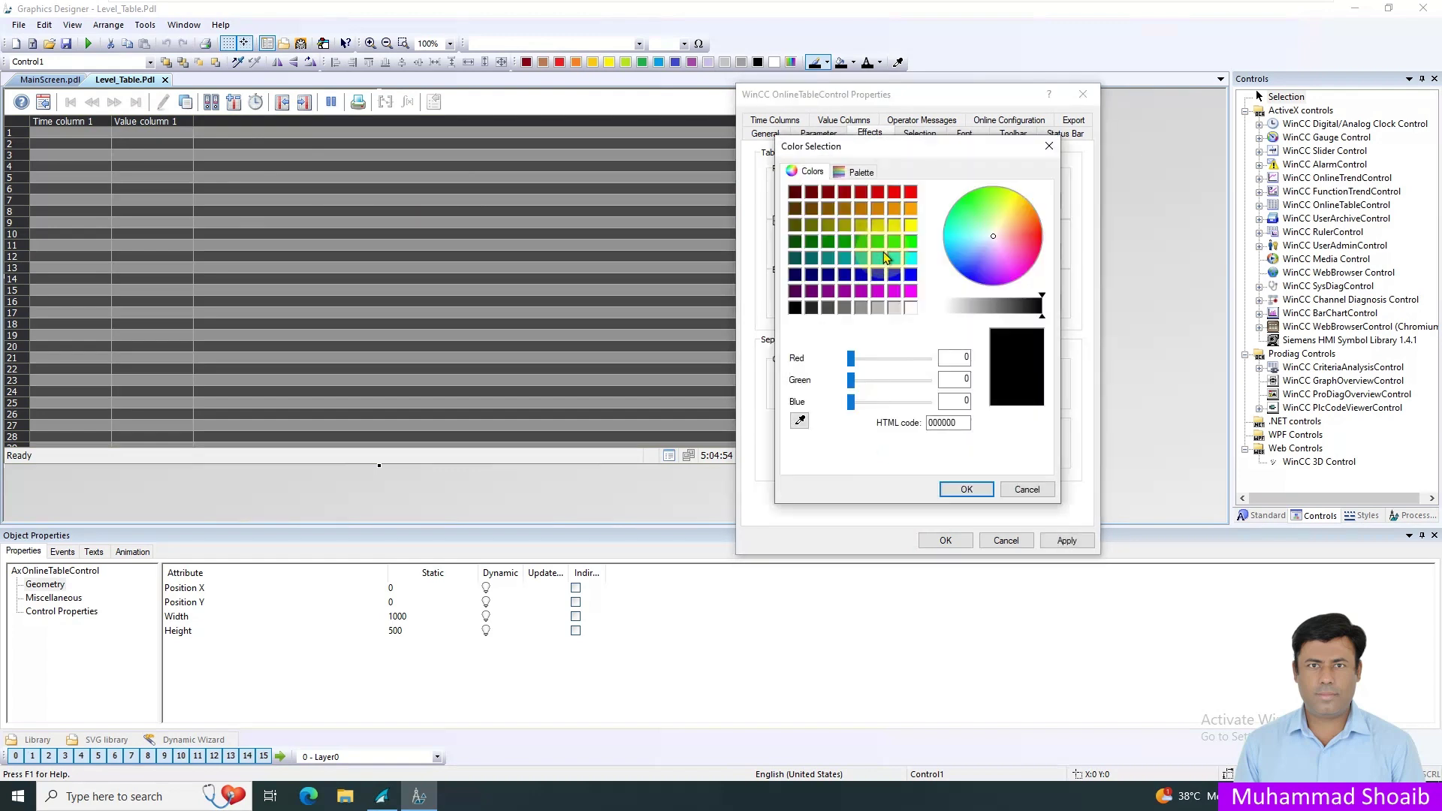
{"action": "left_click", "coordinate": [910, 308]}
{"action": "left_click", "coordinate": [966, 488]}
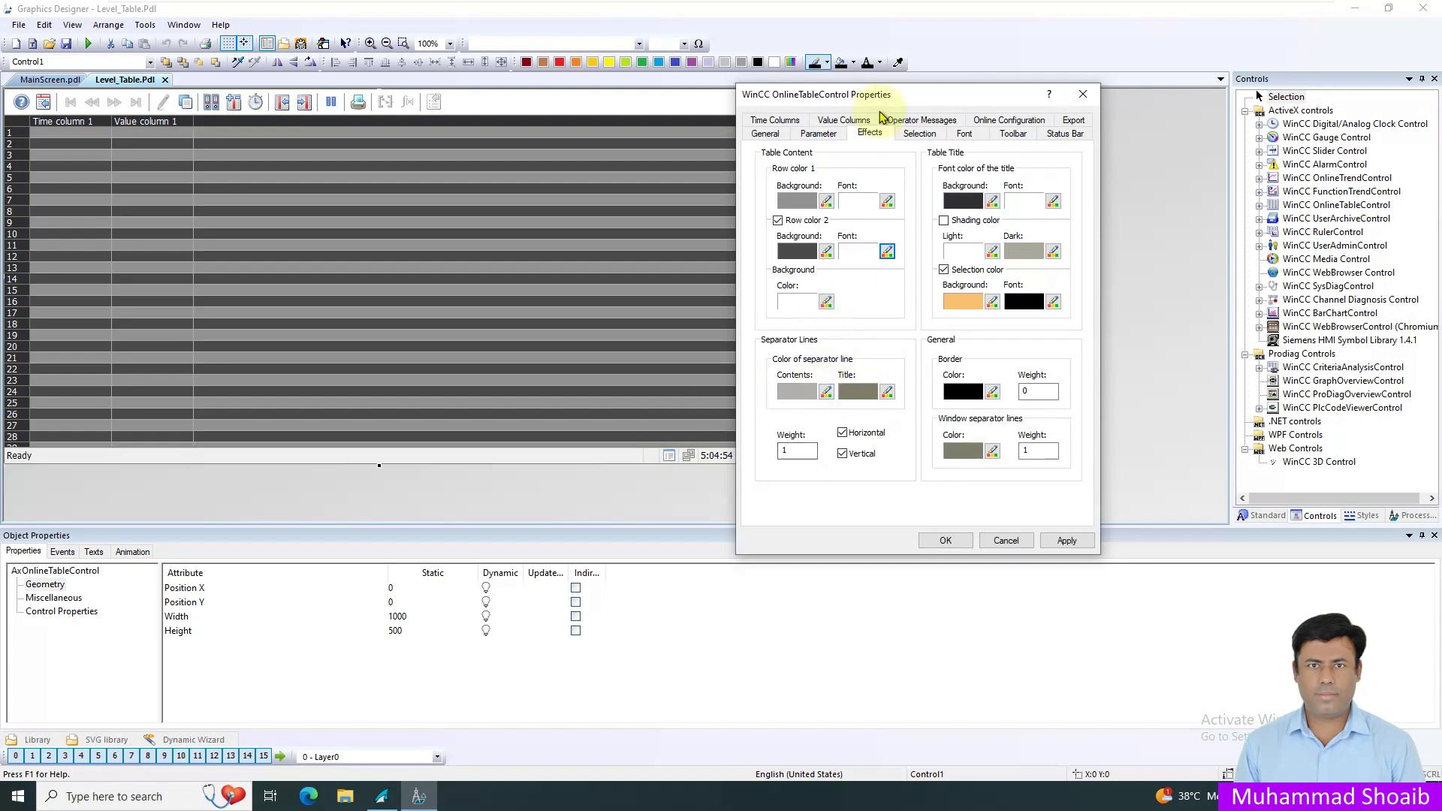
On the Time Columns tab, rename the time column to Date & Time with white font
{"action": "left_click", "coordinate": [922, 135]}
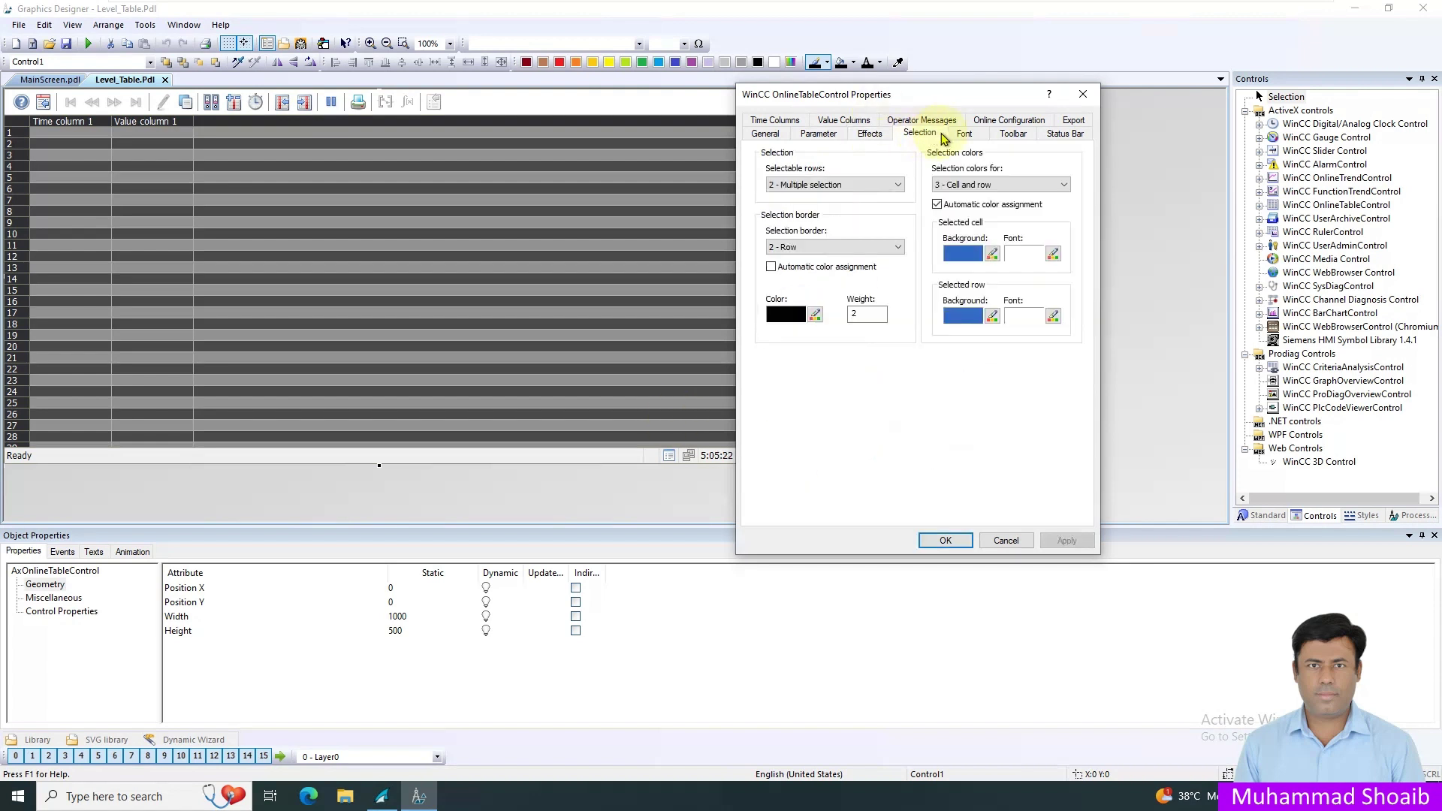
{"action": "left_click", "coordinate": [966, 135]}
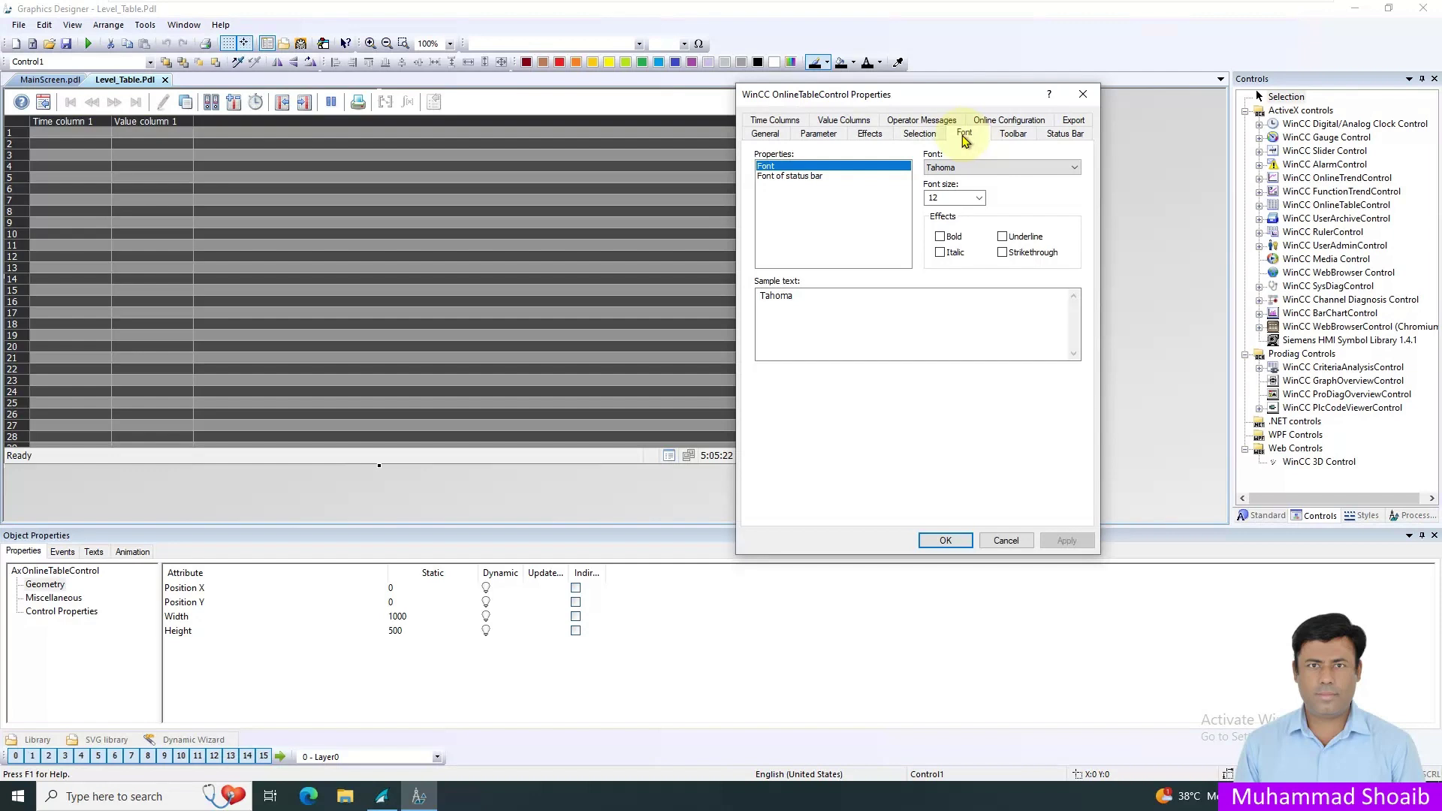
{"action": "left_click", "coordinate": [776, 122]}
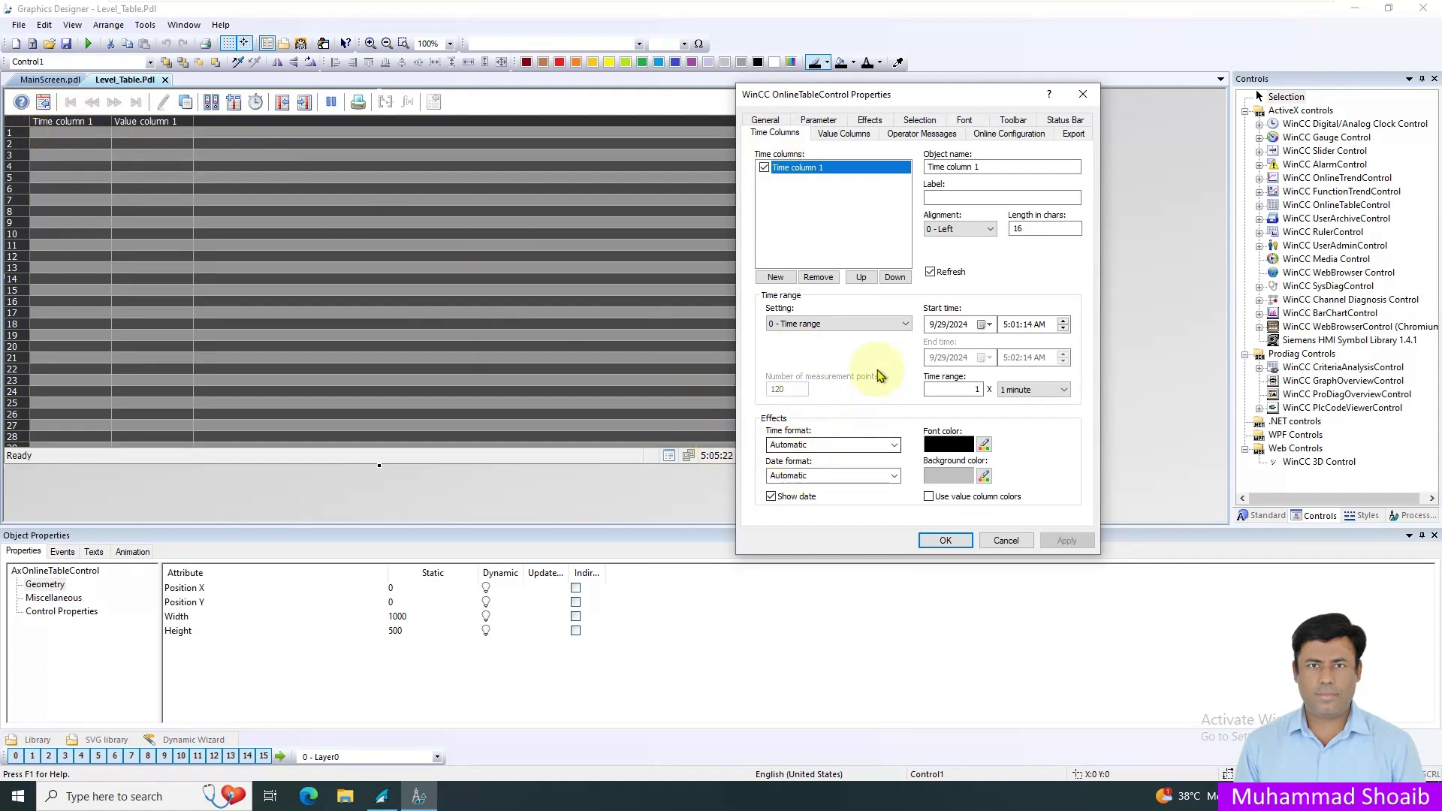
{"action": "left_click_drag", "start_coordinate": [996, 165], "coordinate": [925, 167]}
{"action": "type", "text": "Date & Time"}
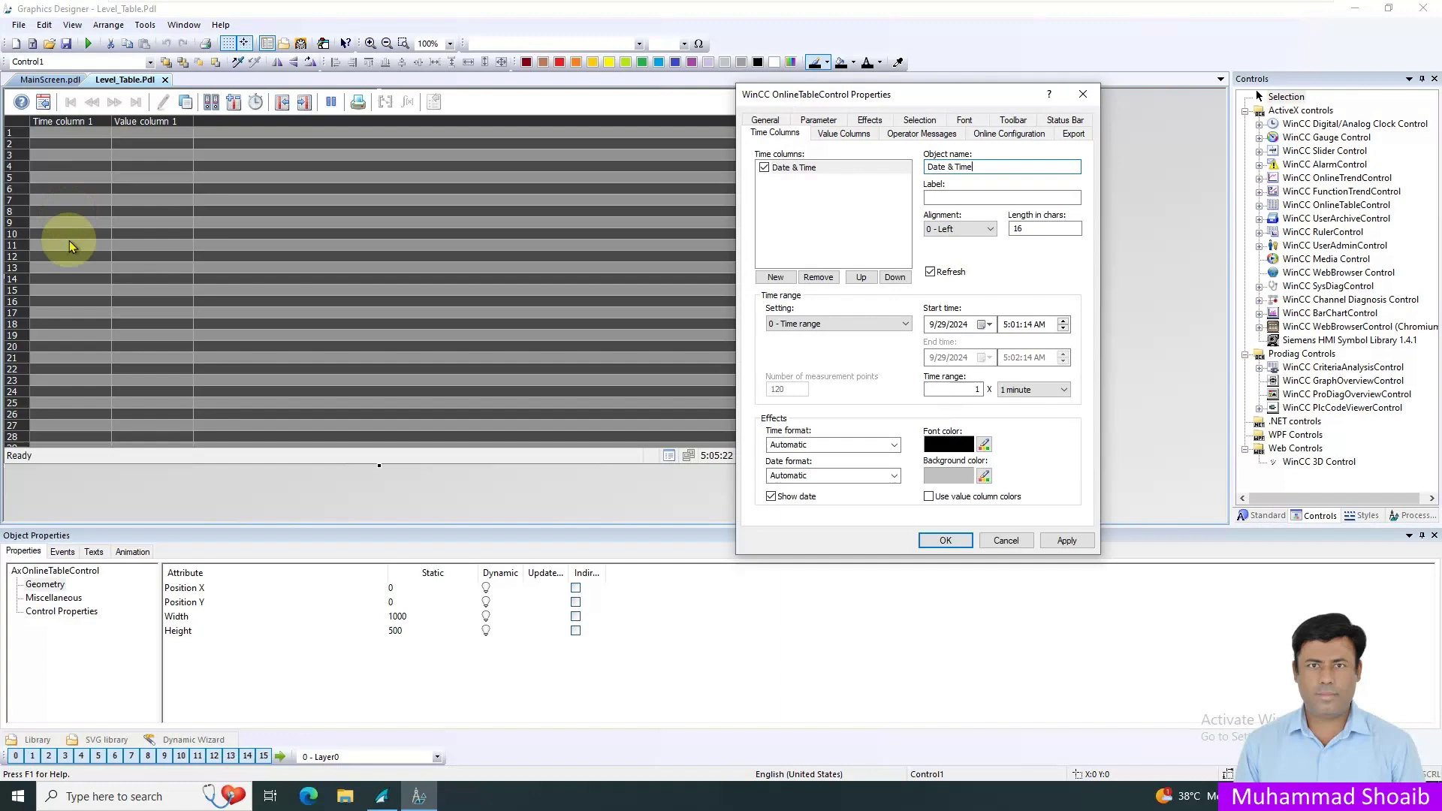
{"action": "left_click", "coordinate": [986, 447]}
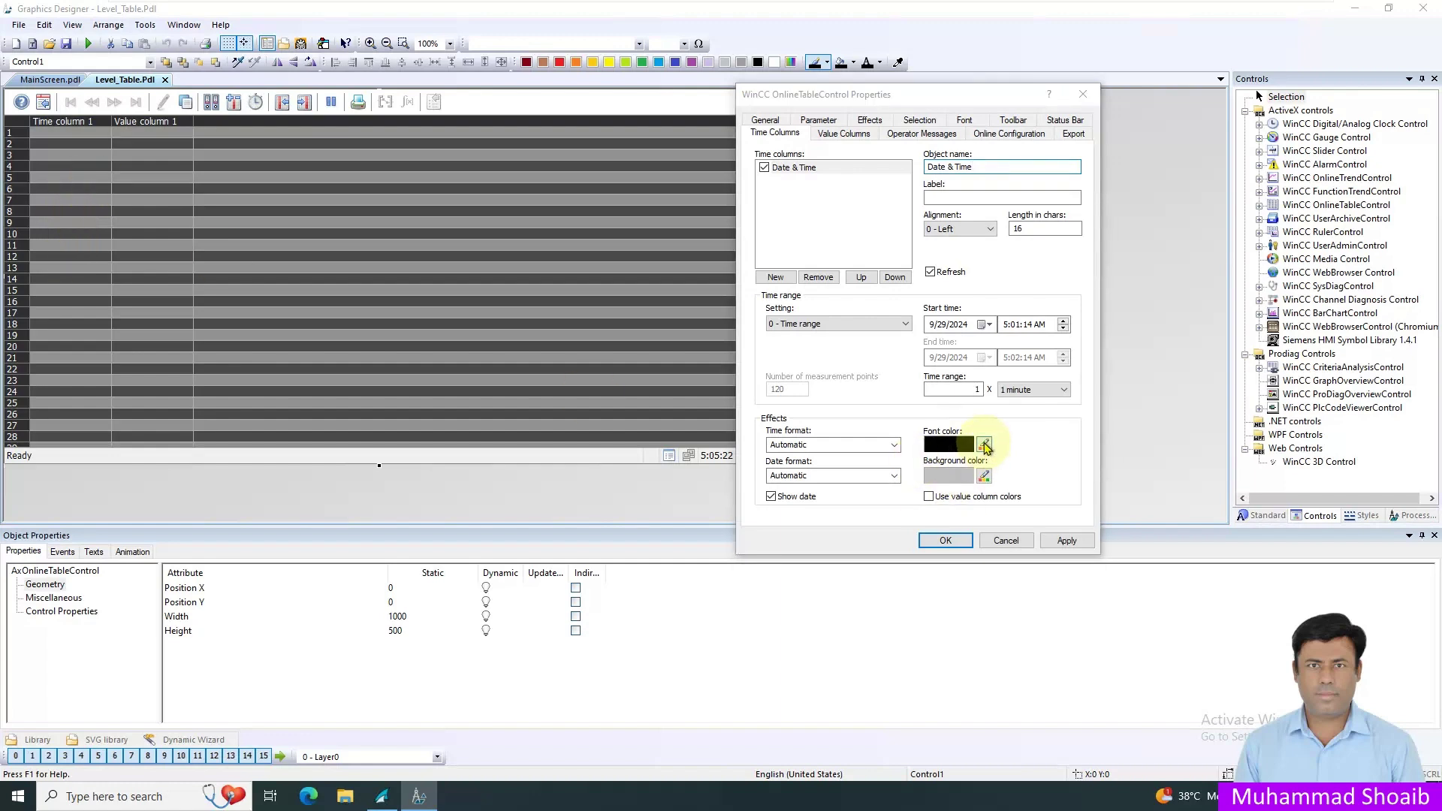
{"action": "left_click", "coordinate": [911, 307]}
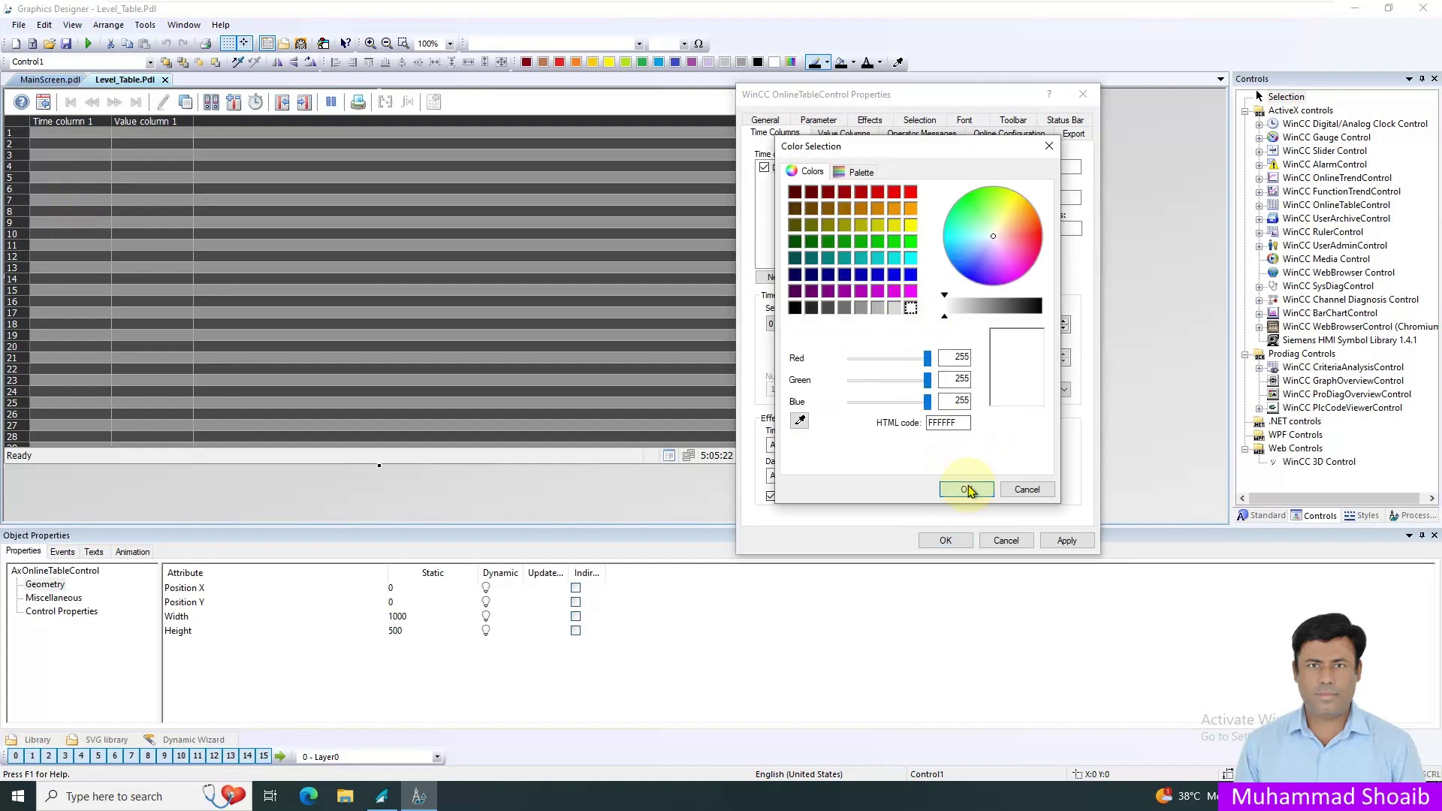
{"action": "left_click", "coordinate": [961, 489]}
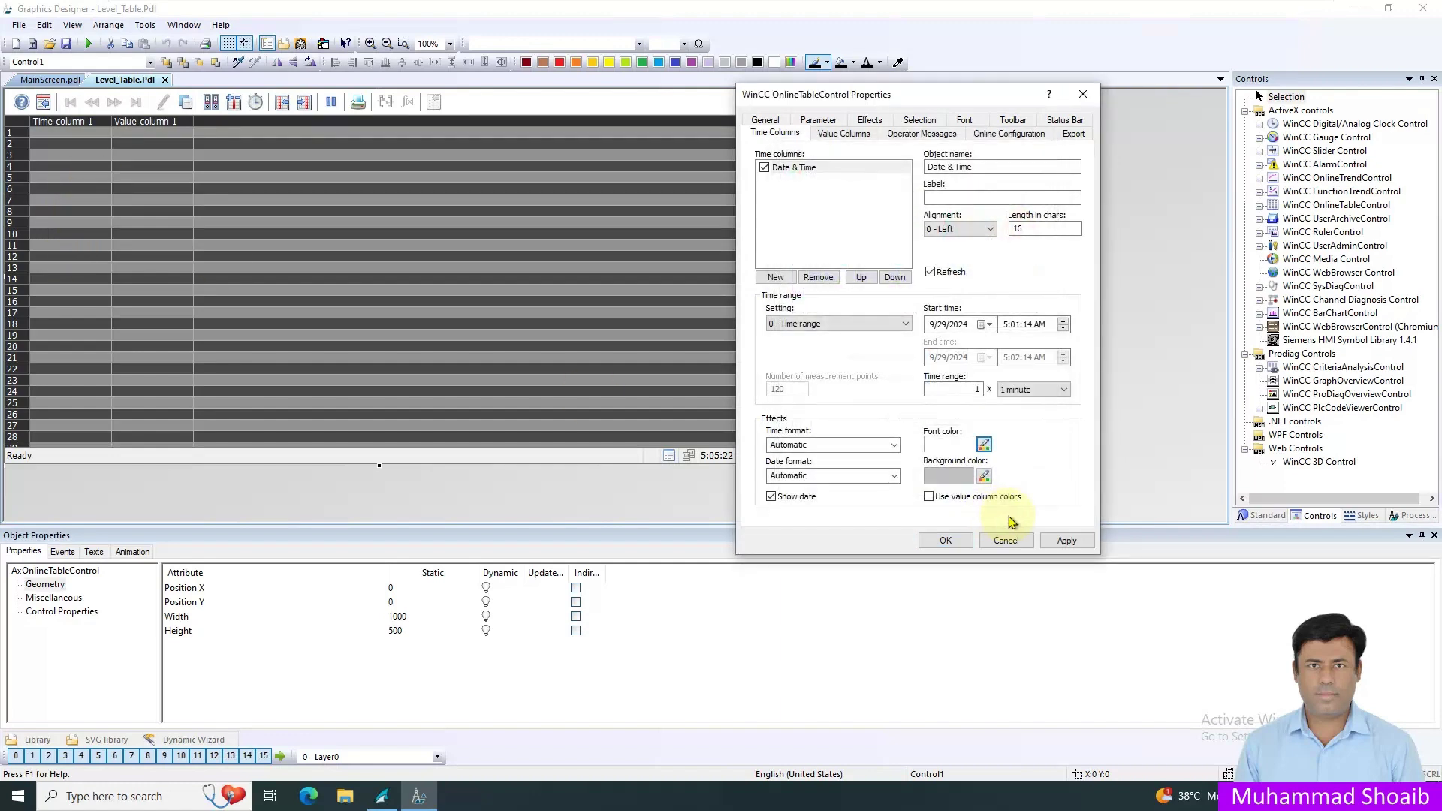
Rename the value column to Level and bind it to the Modbus_value_archive\Level tag
{"action": "left_click", "coordinate": [1067, 541]}
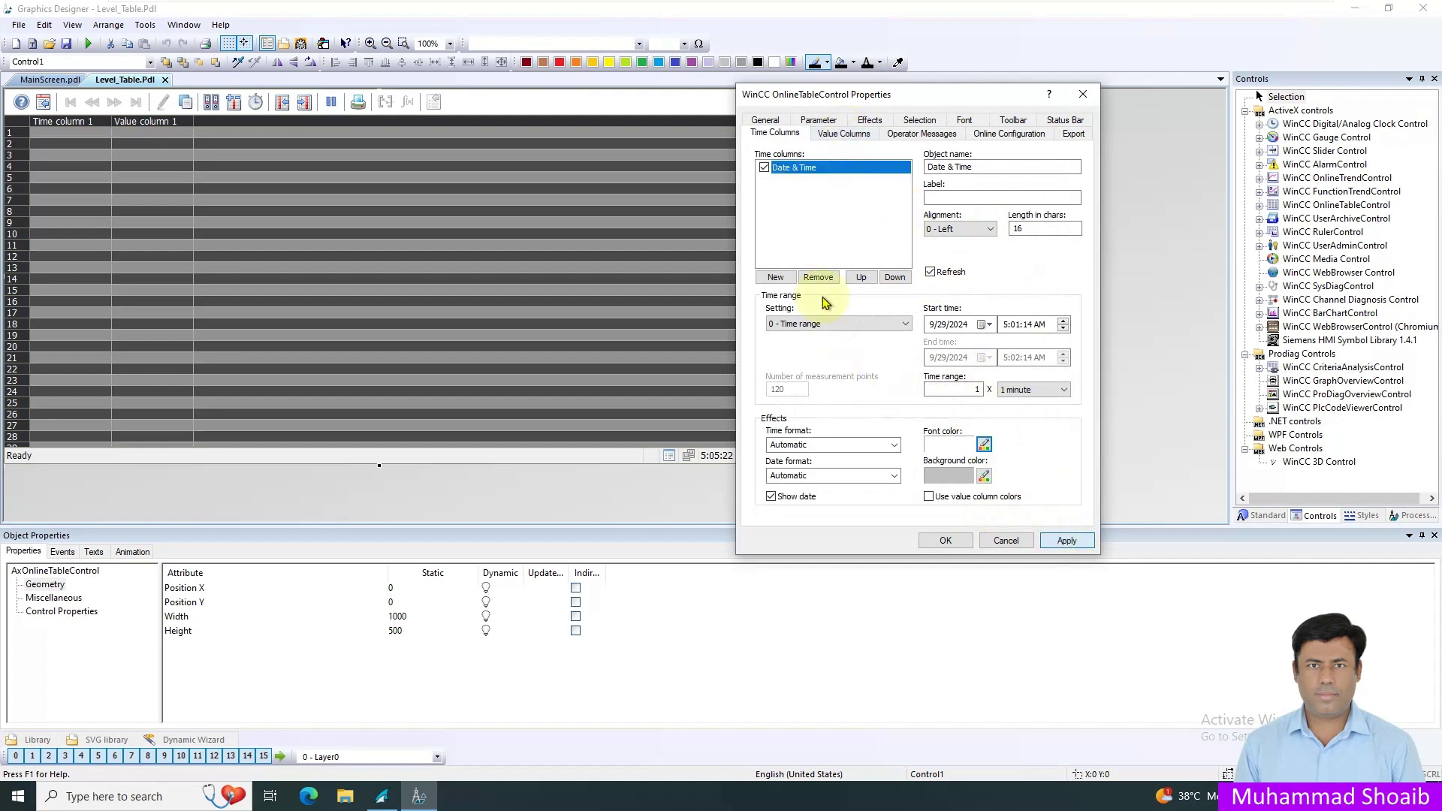
{"action": "left_click", "coordinate": [844, 136]}
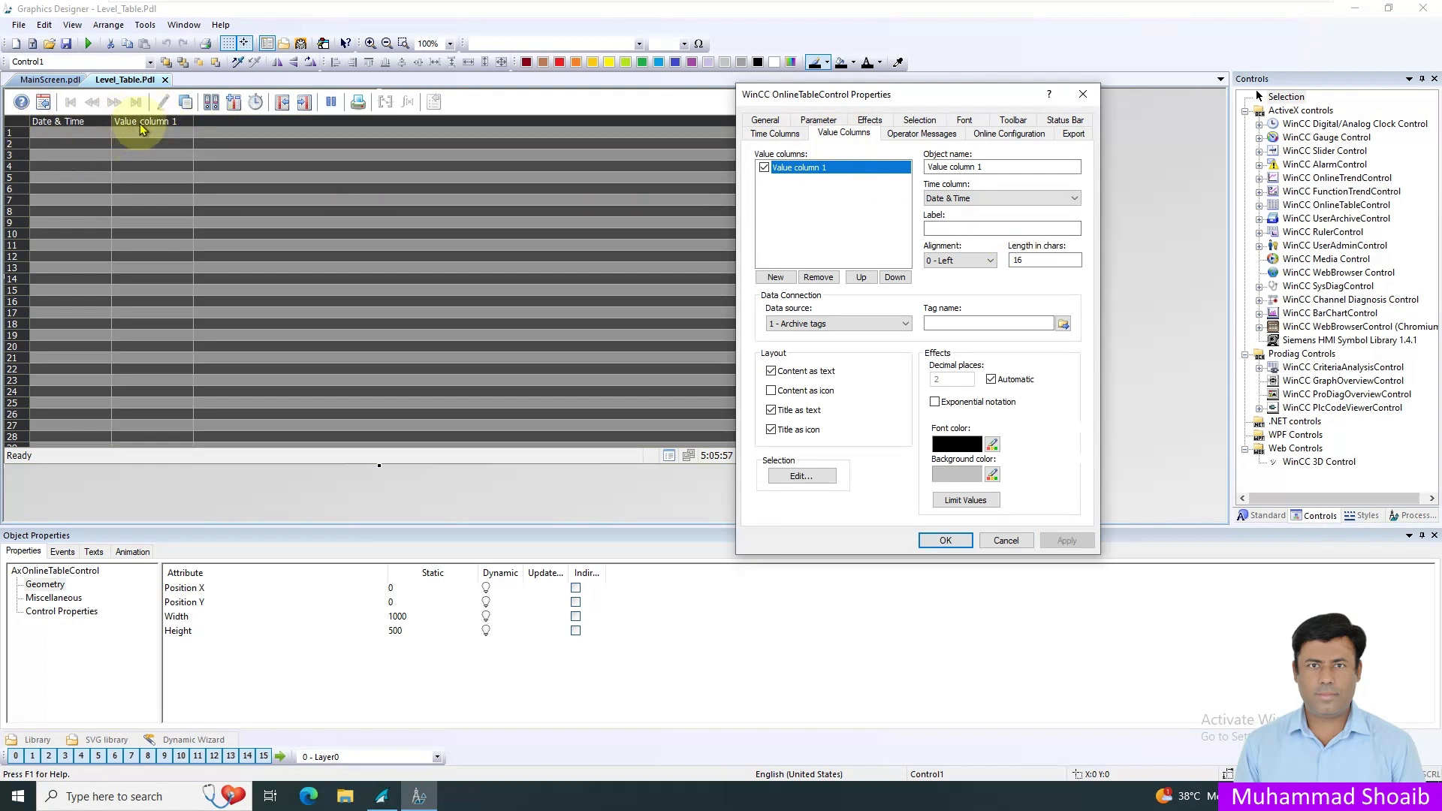
{"action": "left_click_drag", "start_coordinate": [981, 167], "coordinate": [930, 167]}
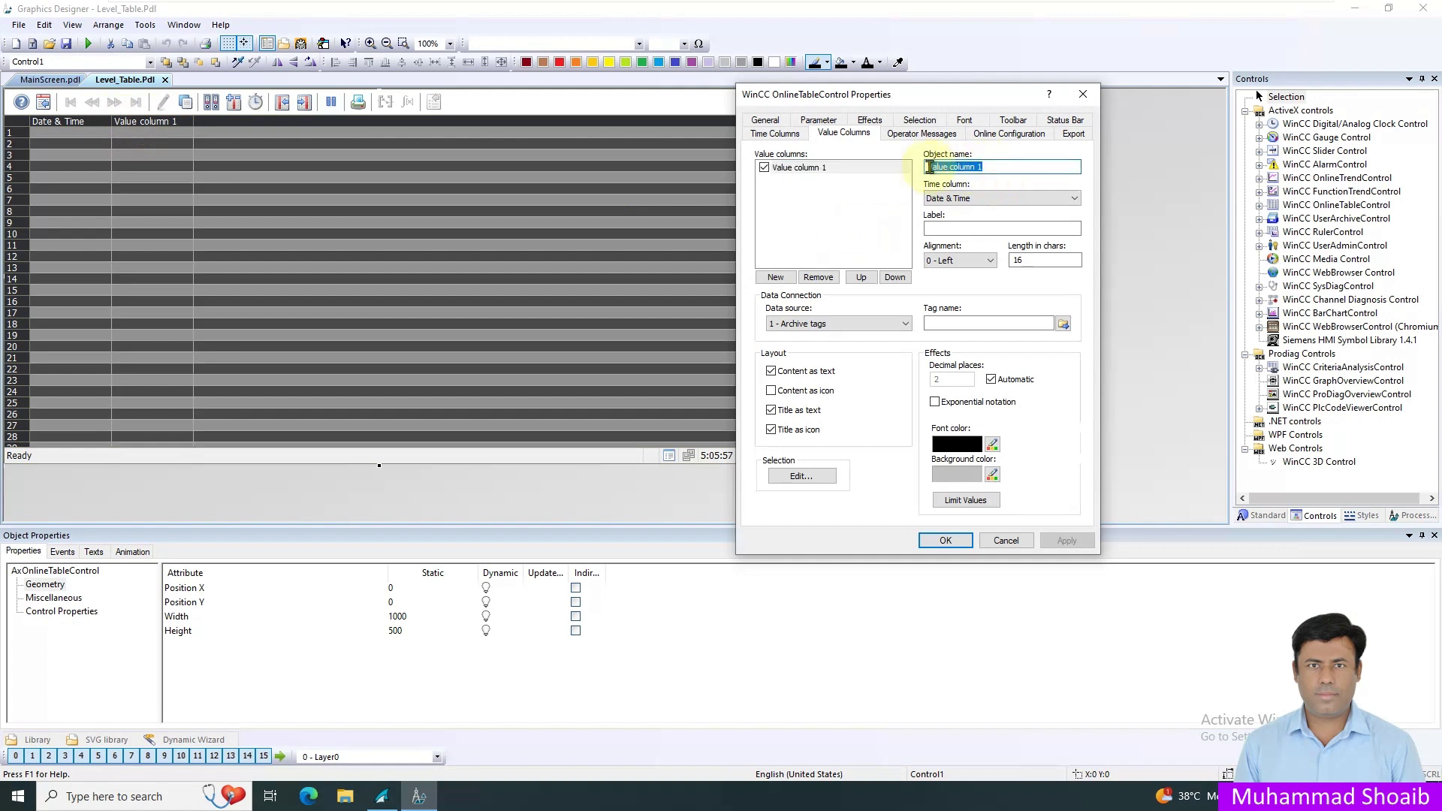
{"action": "type", "text": "Level"}
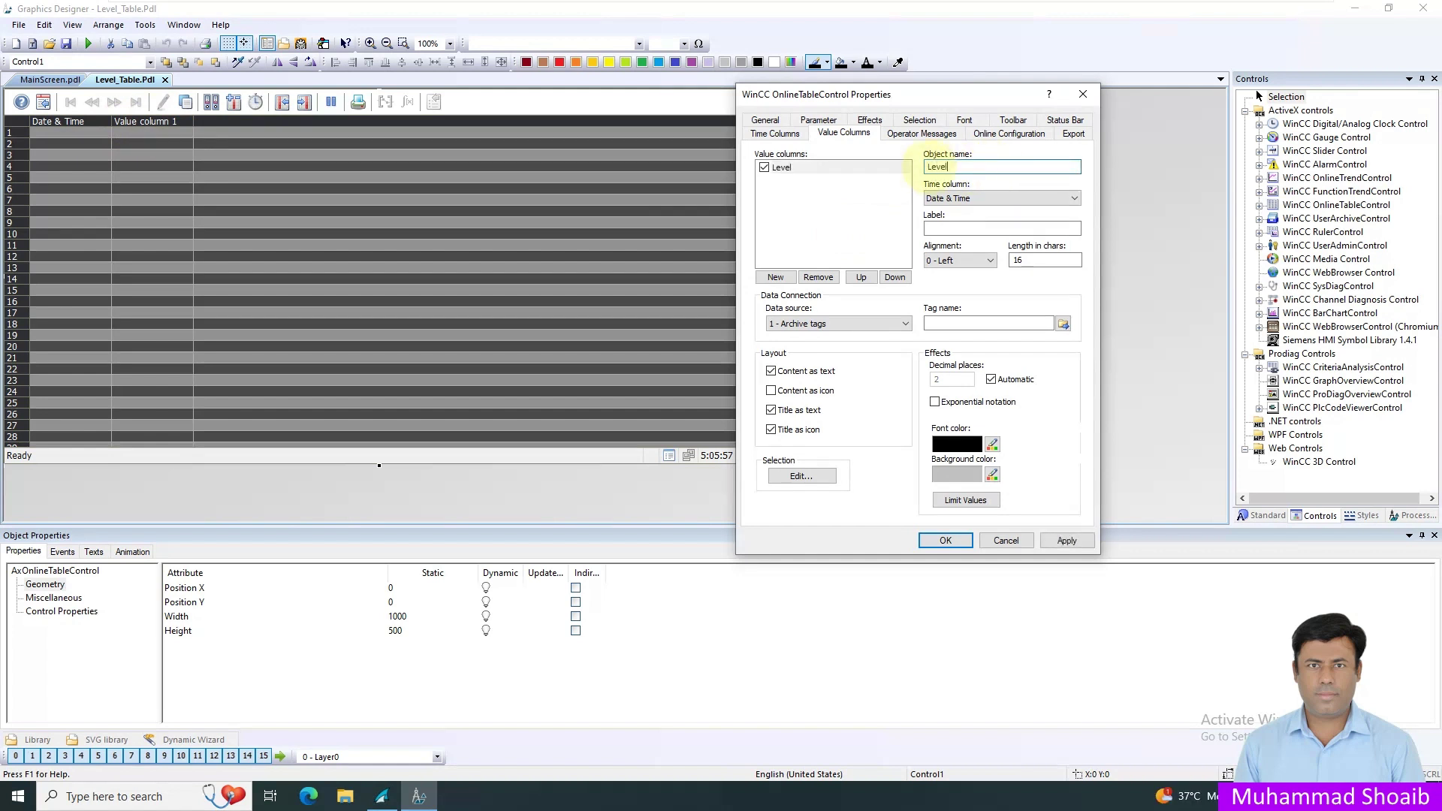
{"action": "left_click", "coordinate": [1063, 324]}
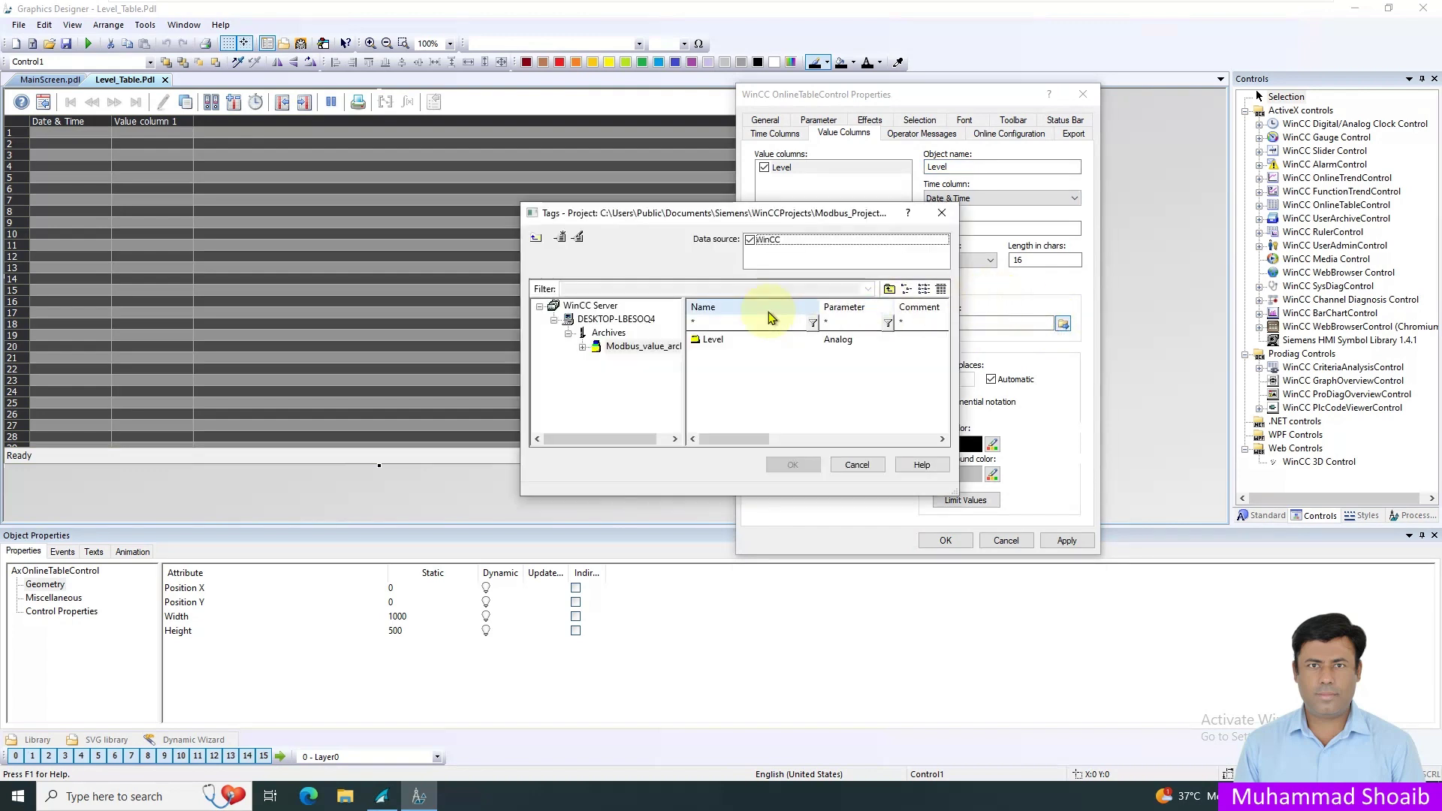
{"action": "left_click", "coordinate": [713, 341]}
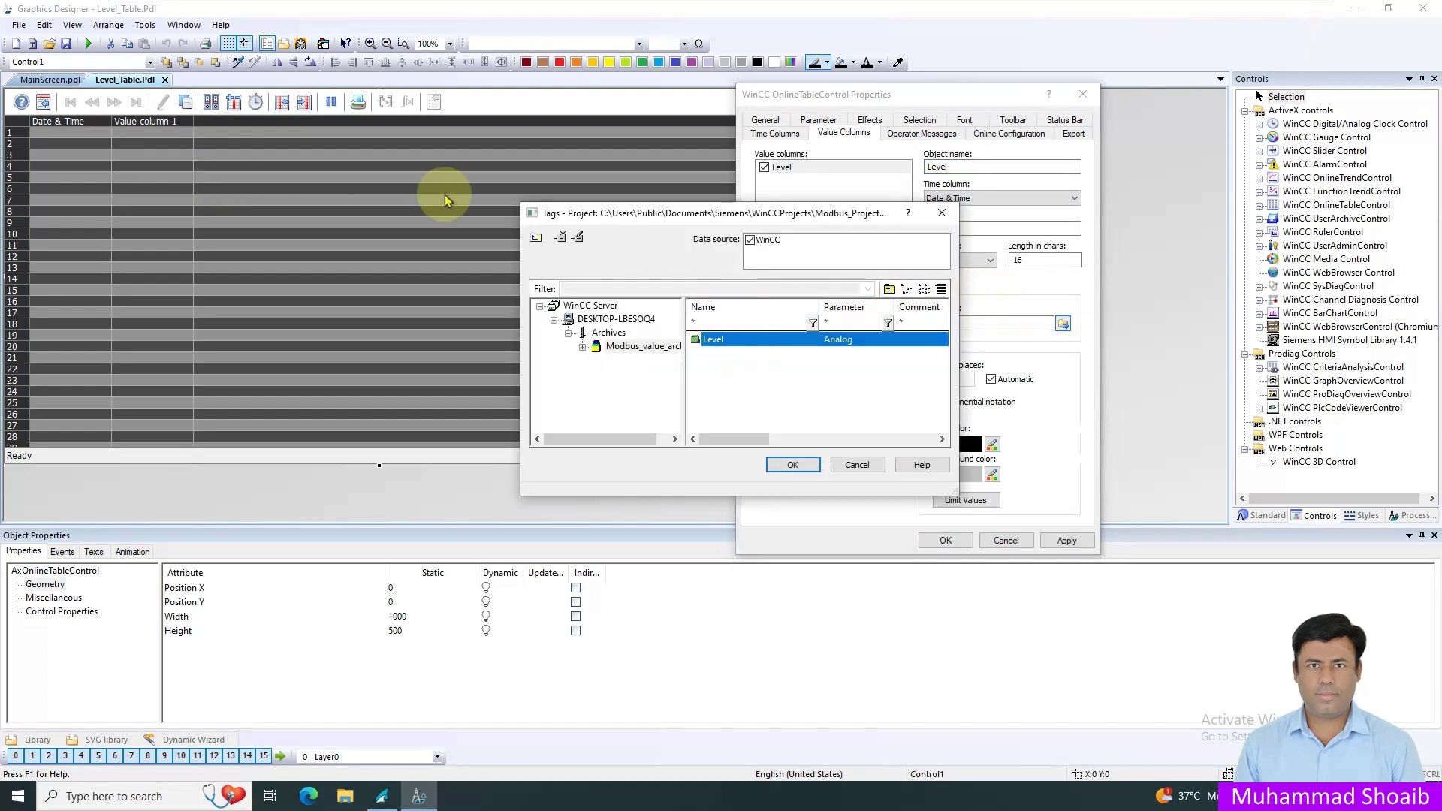
{"action": "left_click", "coordinate": [793, 465]}
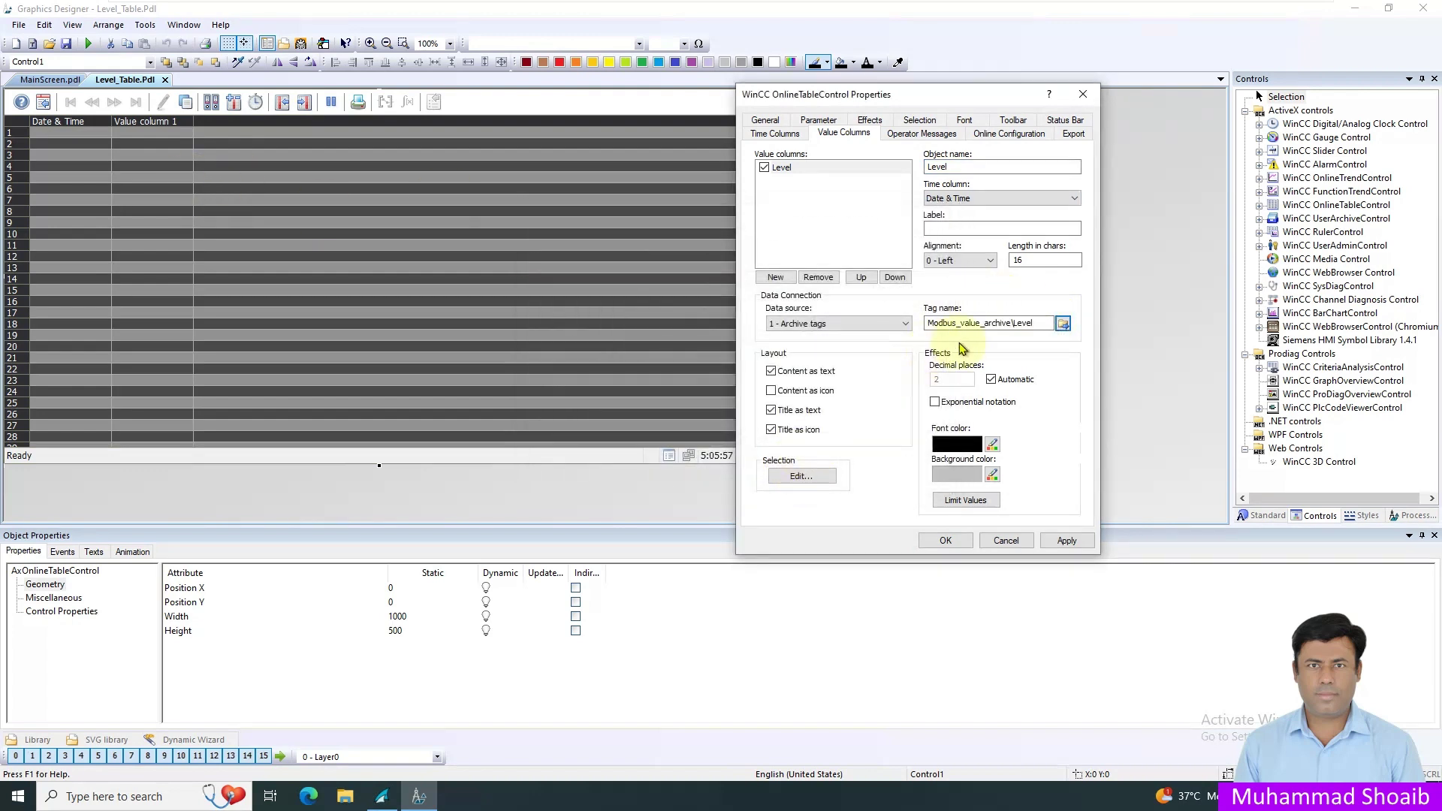
{"action": "left_click", "coordinate": [1068, 541]}
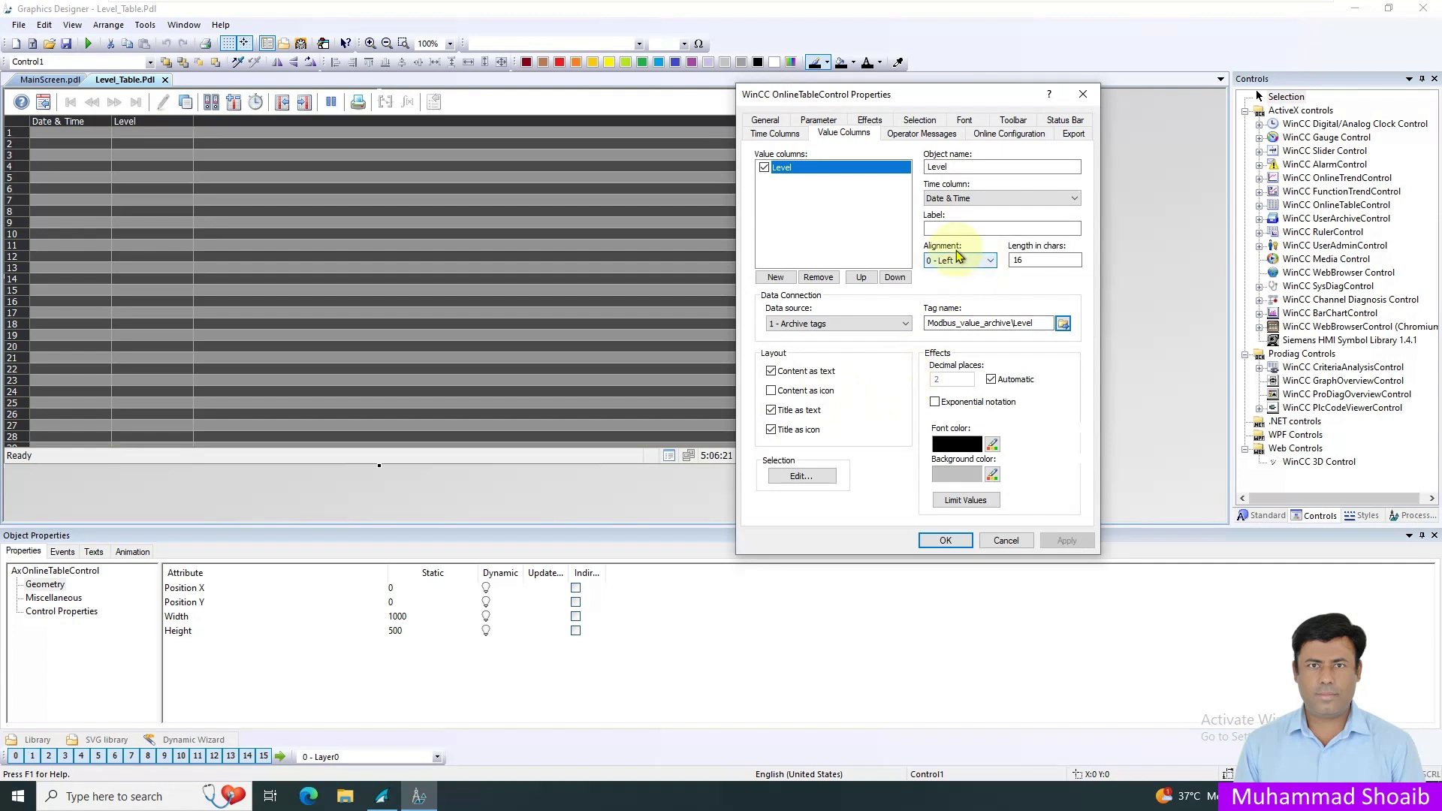
Set the Level column's alignment to 1 - Centered and apply it
{"action": "left_click", "coordinate": [990, 260]}
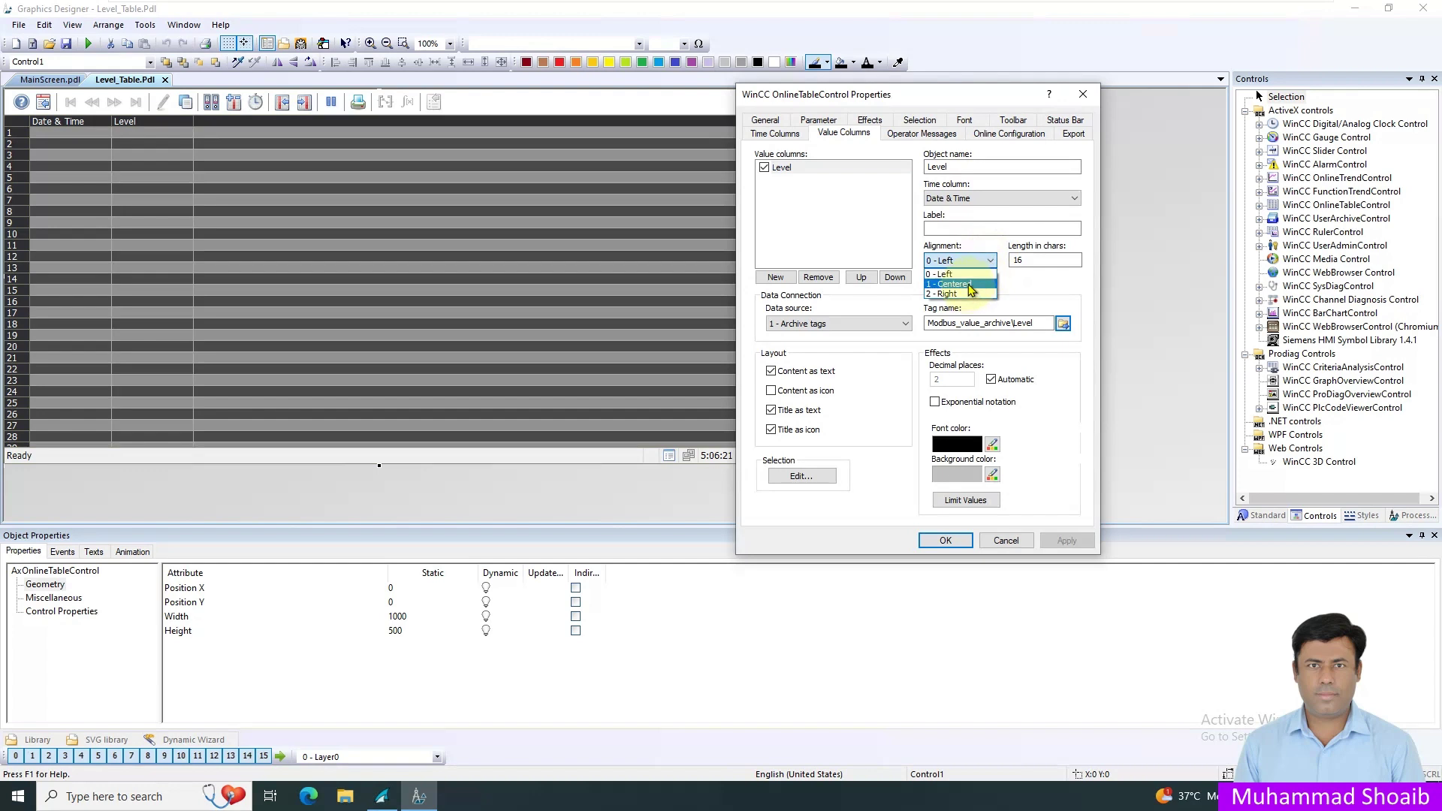
{"action": "left_click", "coordinate": [971, 290]}
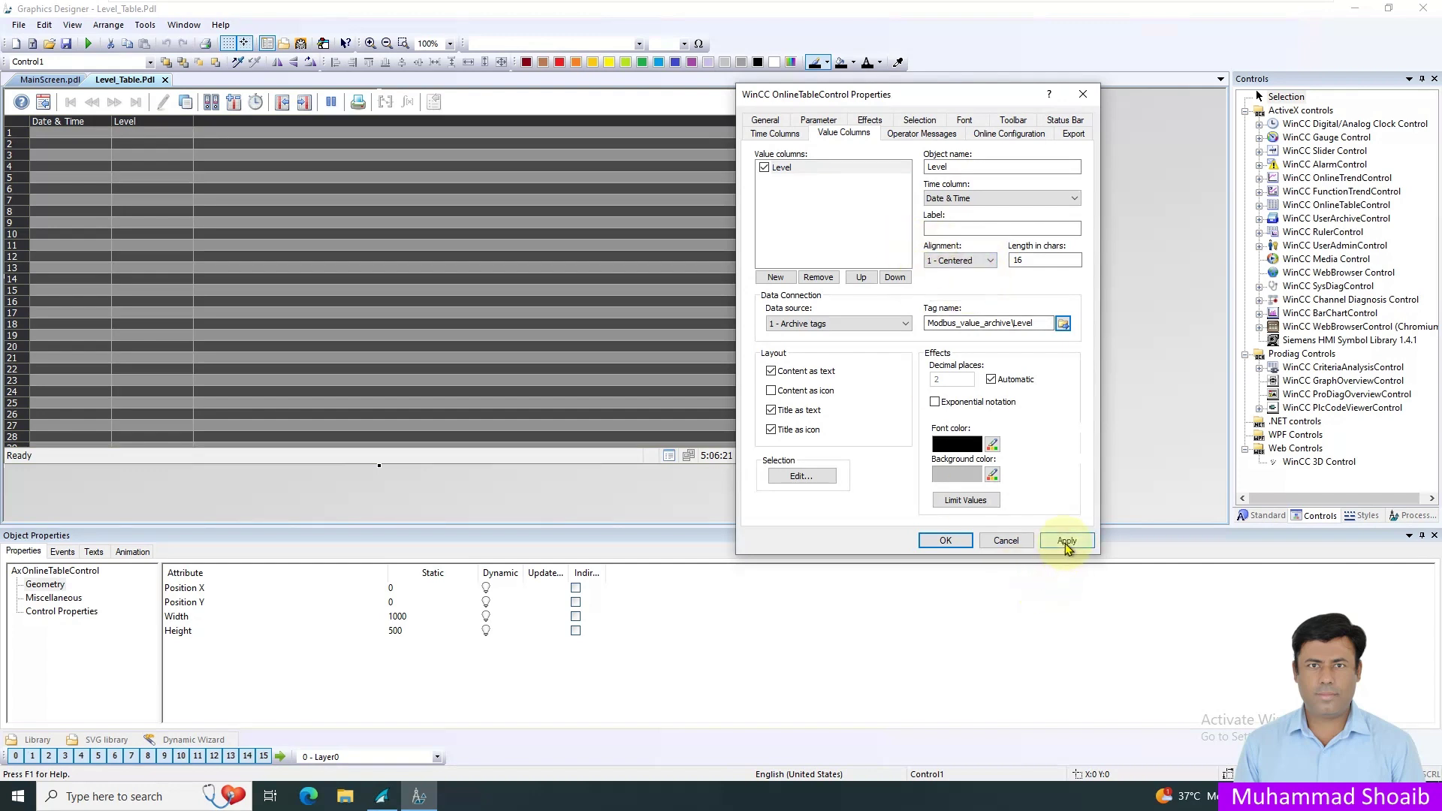
{"action": "left_click", "coordinate": [1067, 541]}
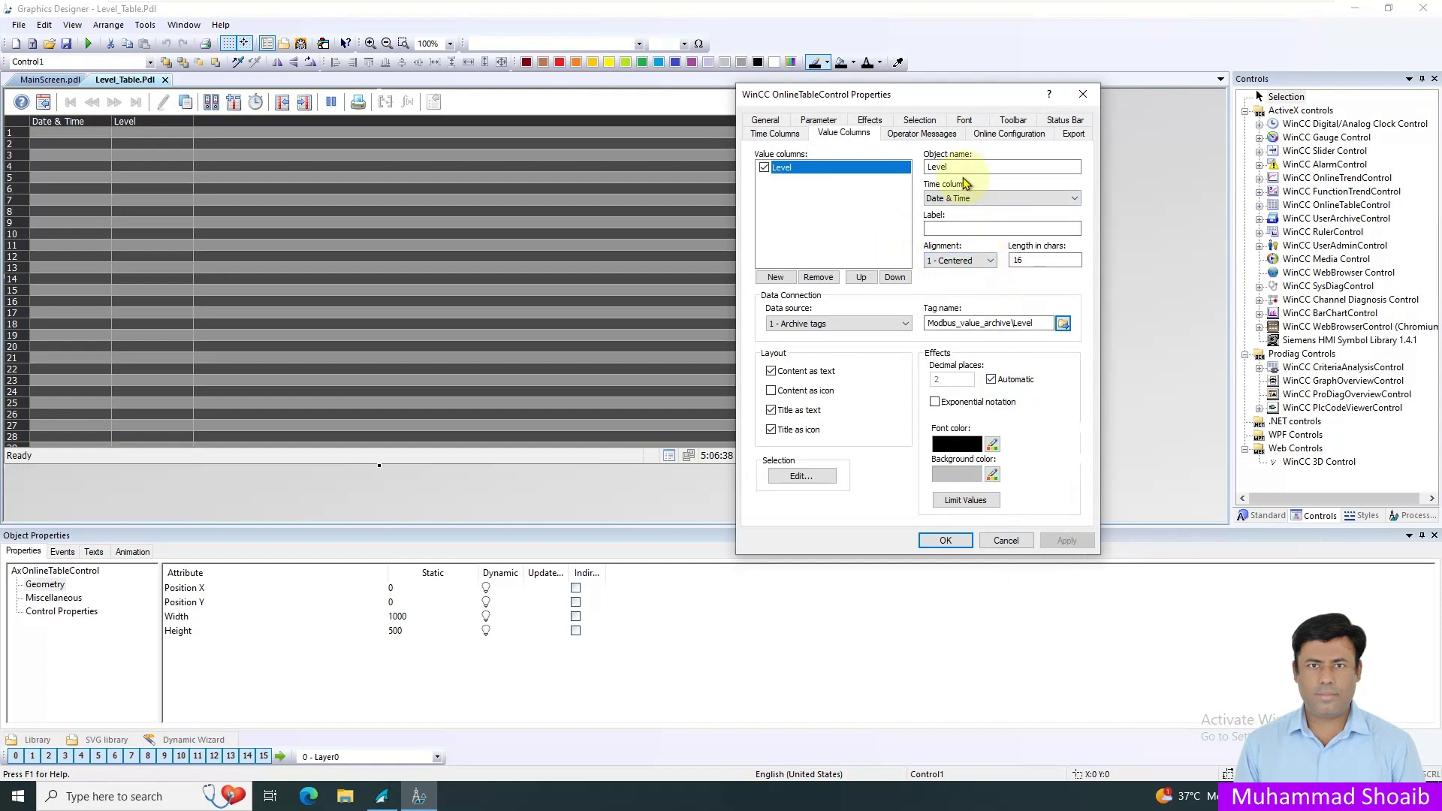
Enable the Export data key function in the table toolbar, apply, and close the properties
{"action": "left_click", "coordinate": [1013, 121]}
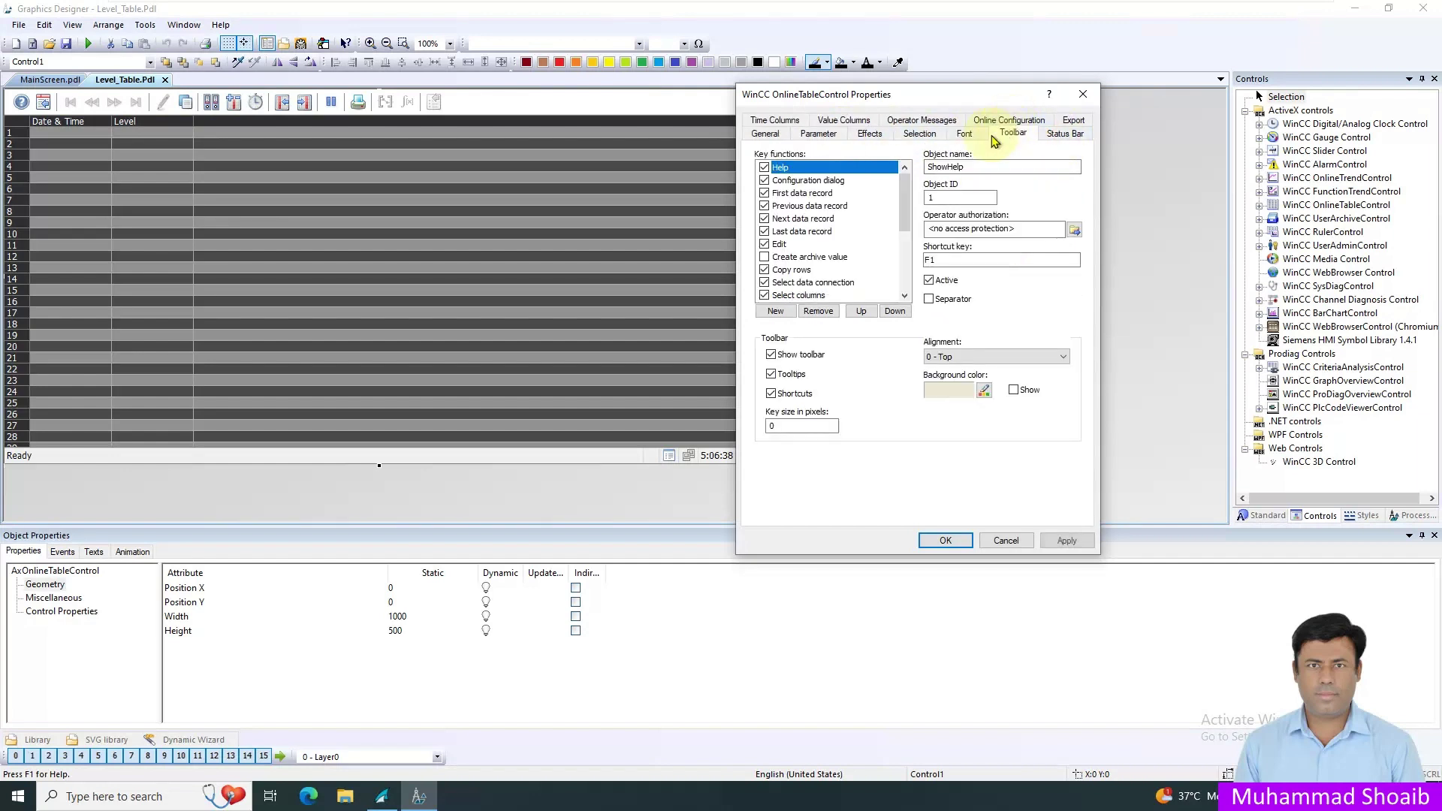
{"action": "scroll", "coordinate": [861, 246], "scroll_direction": "down", "scroll_amount": 3}
{"action": "scroll", "coordinate": [861, 246], "scroll_direction": "down", "scroll_amount": 1}
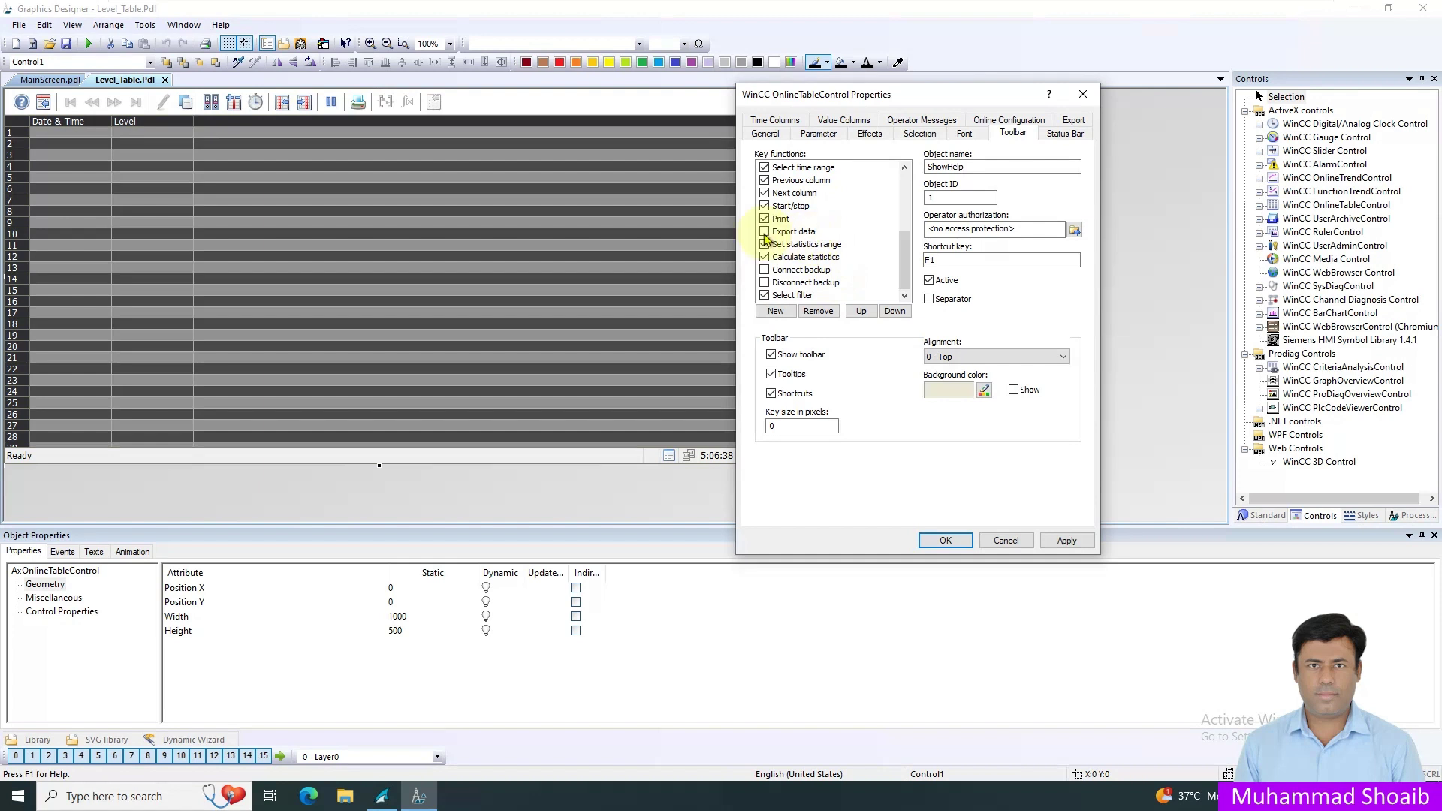
{"action": "scroll", "coordinate": [811, 251], "scroll_direction": "up", "scroll_amount": 2}
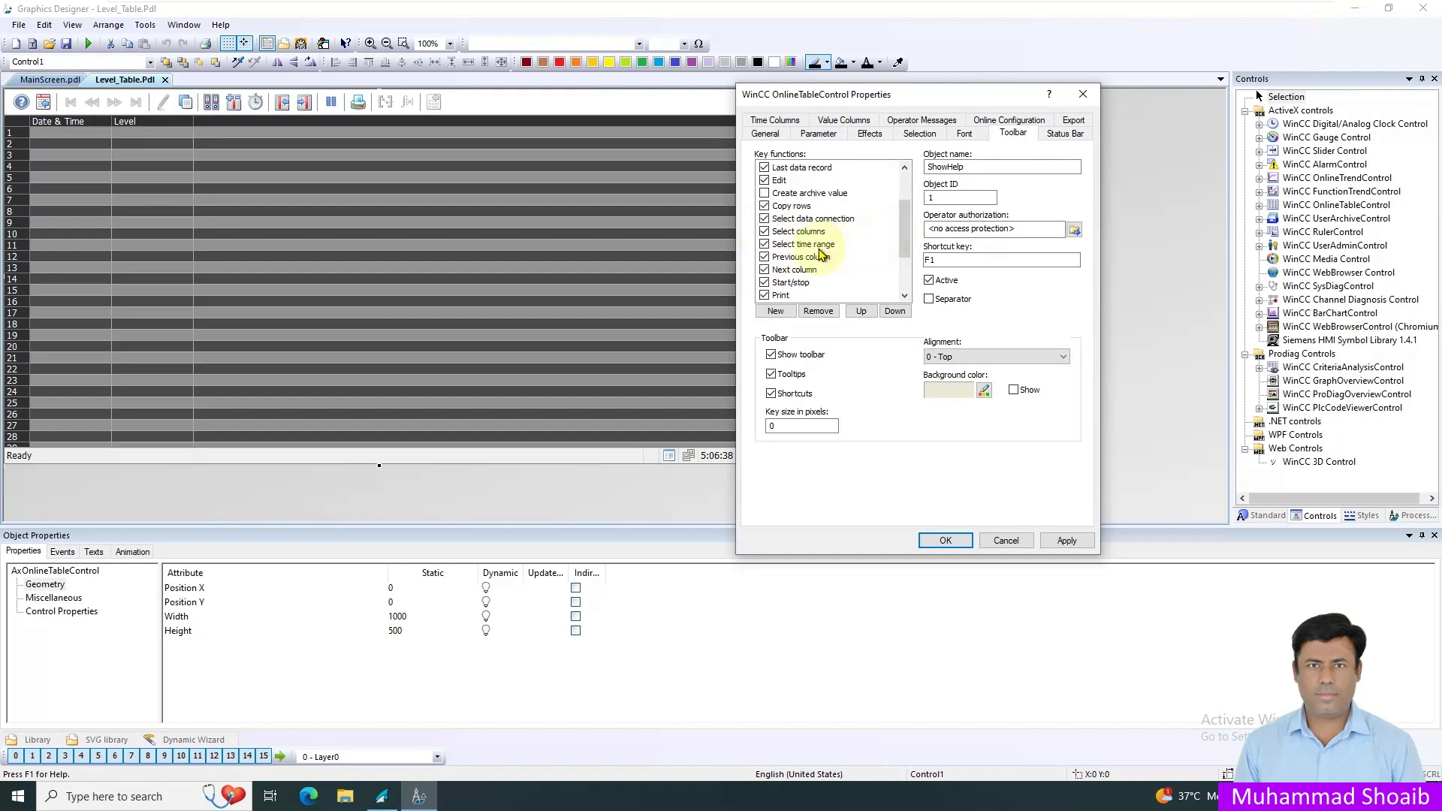
{"action": "left_click", "coordinate": [1067, 541]}
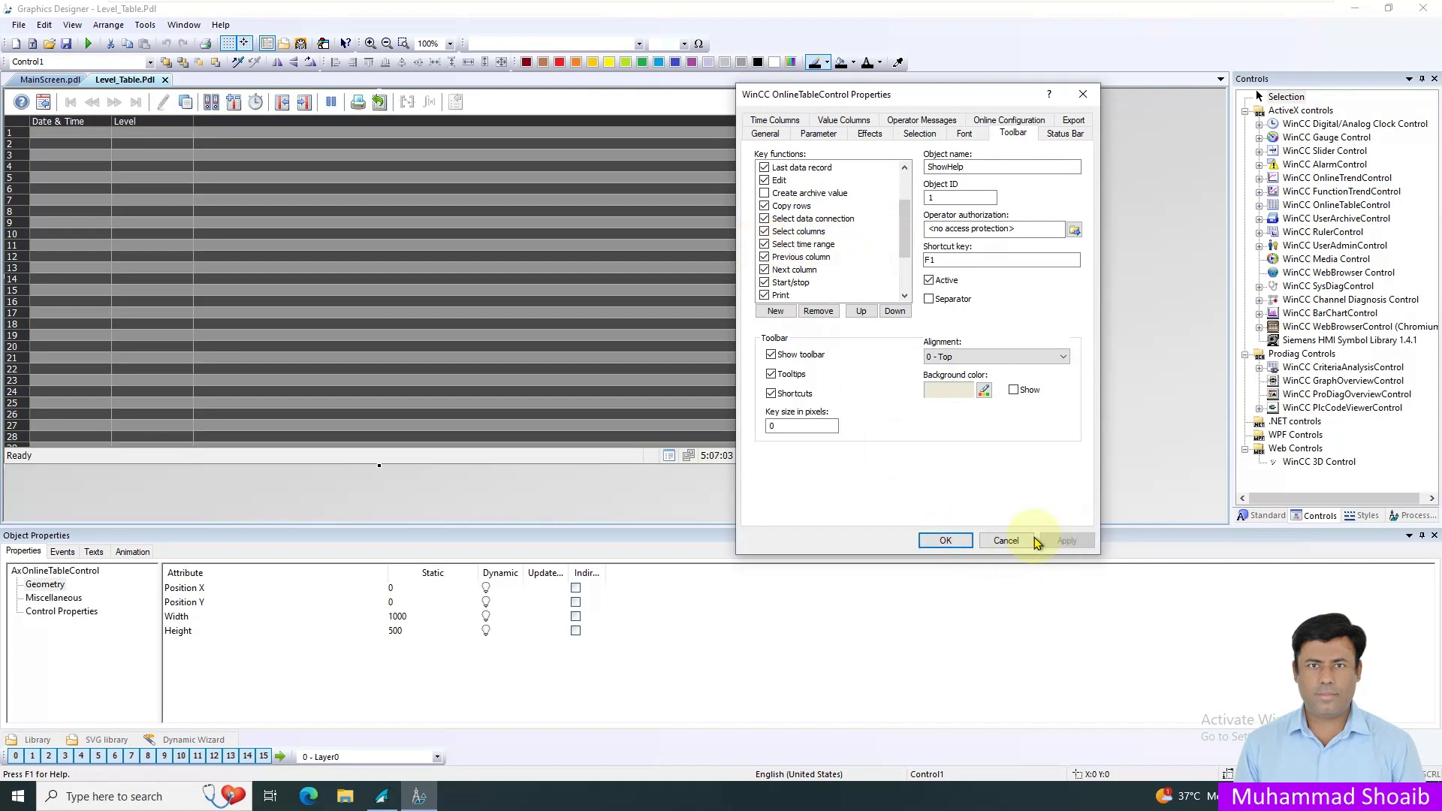
{"action": "left_click", "coordinate": [945, 541]}
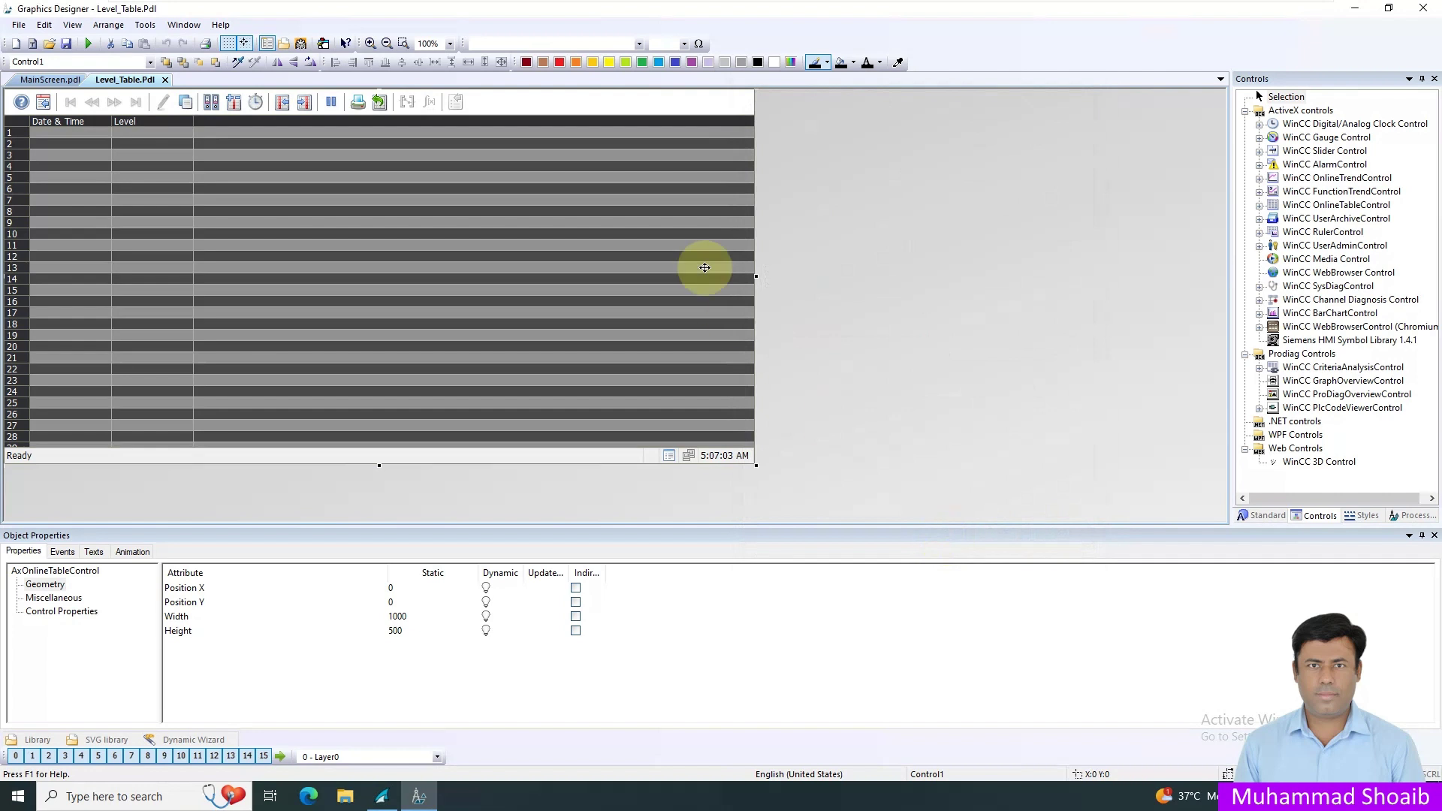
Deselect the table and save the MainScreen.pdl picture
{"action": "left_click", "coordinate": [67, 44]}
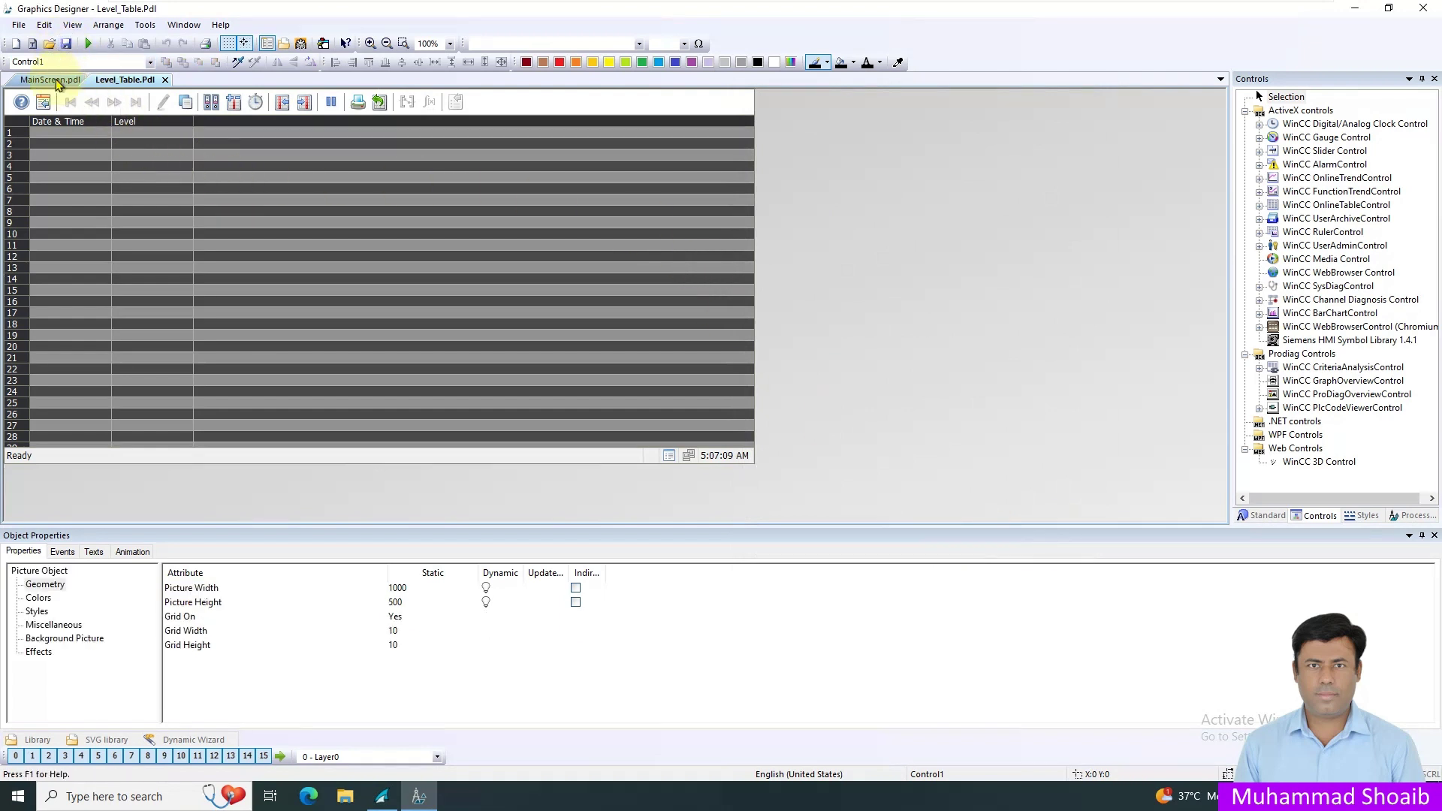
{"action": "left_click", "coordinate": [53, 80]}
{"action": "left_click", "coordinate": [68, 45]}
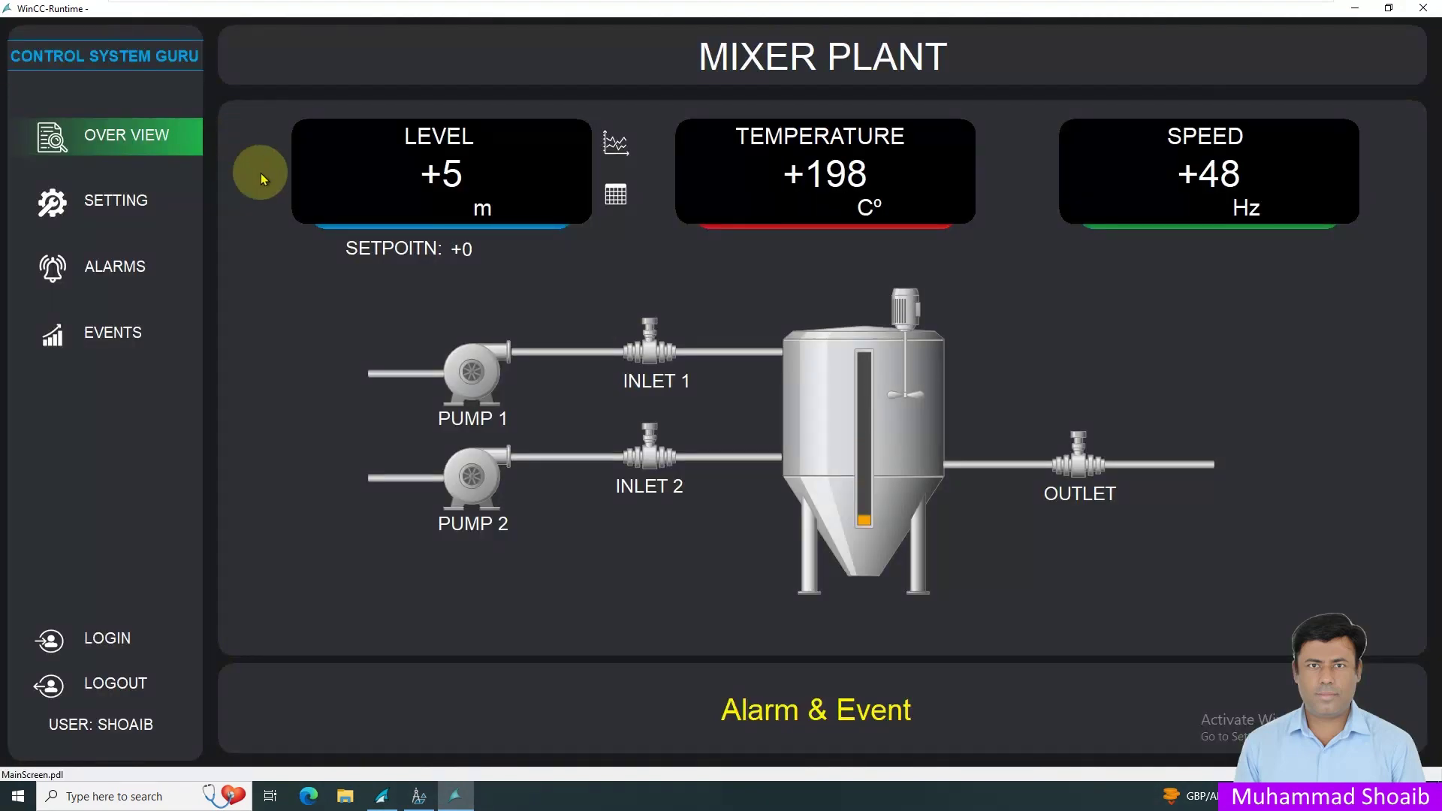
Open the Level Table from the table icon beside LEVEL in Runtime
{"action": "left_click", "coordinate": [616, 196]}
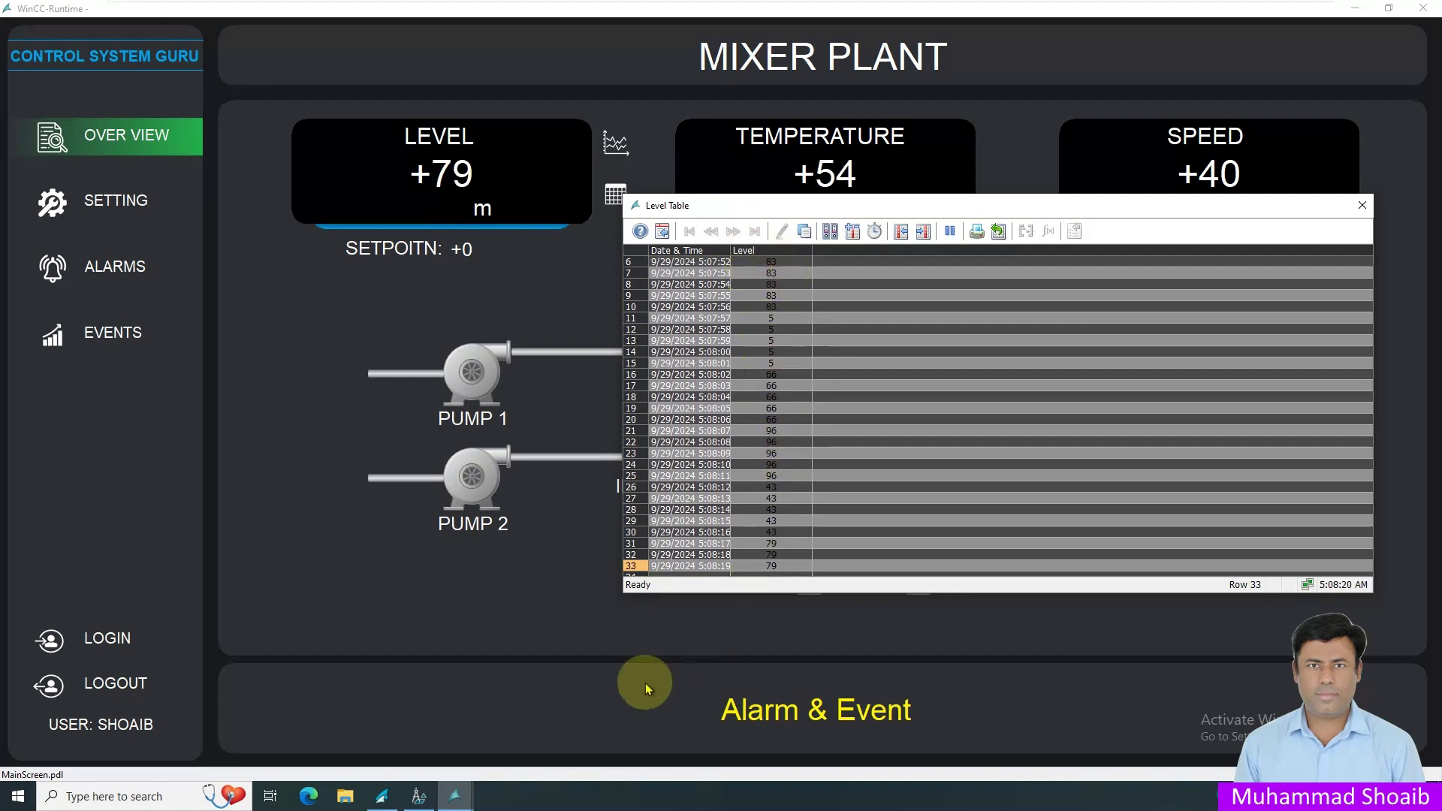
Go back to Graphics Designer and reopen the Level_Table picture for editing
{"action": "left_click", "coordinate": [419, 795]}
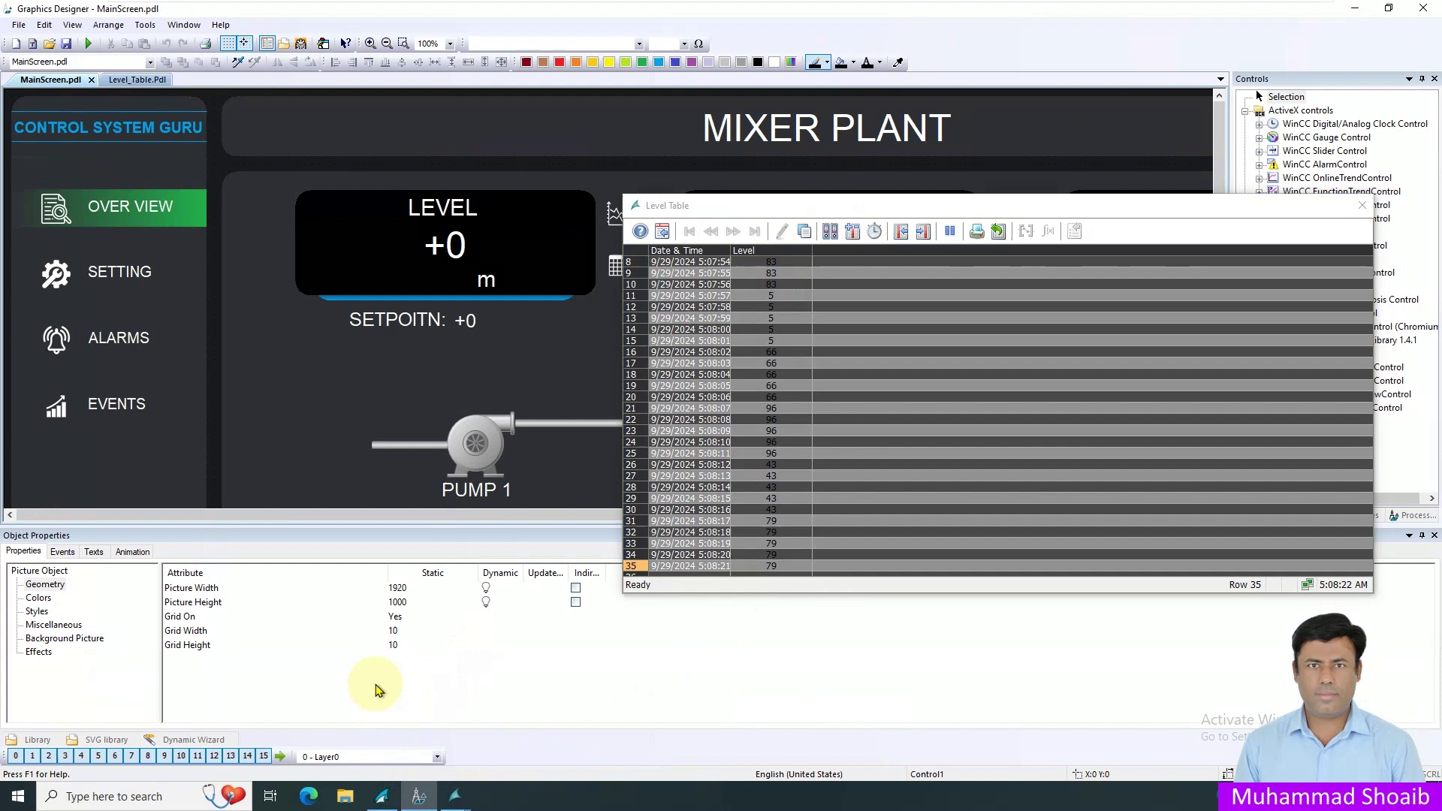
{"action": "middle_click", "coordinate": [131, 82]}
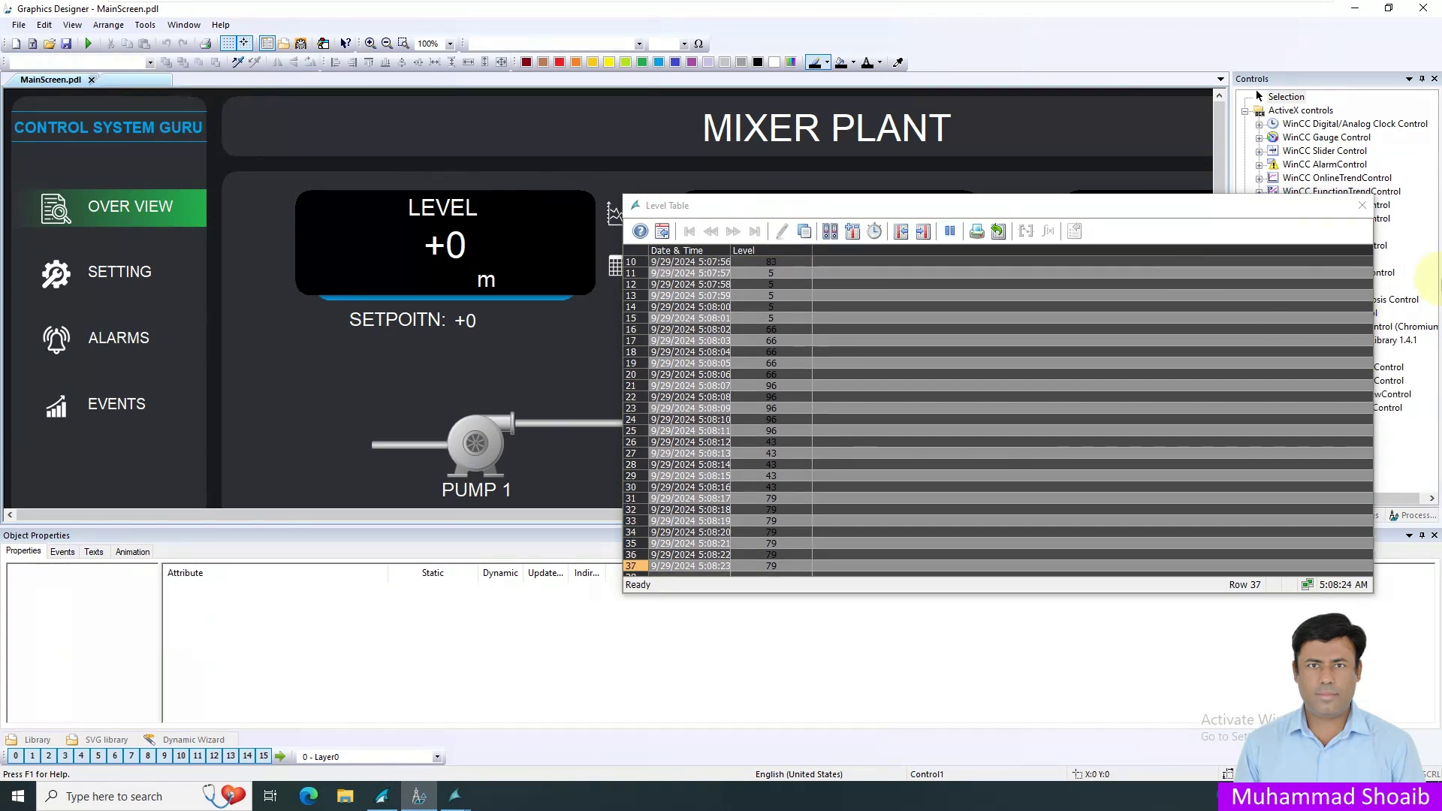
{"action": "left_click", "coordinate": [132, 82]}
{"action": "left_click", "coordinate": [1362, 205]}
{"action": "left_click", "coordinate": [23, 203]}
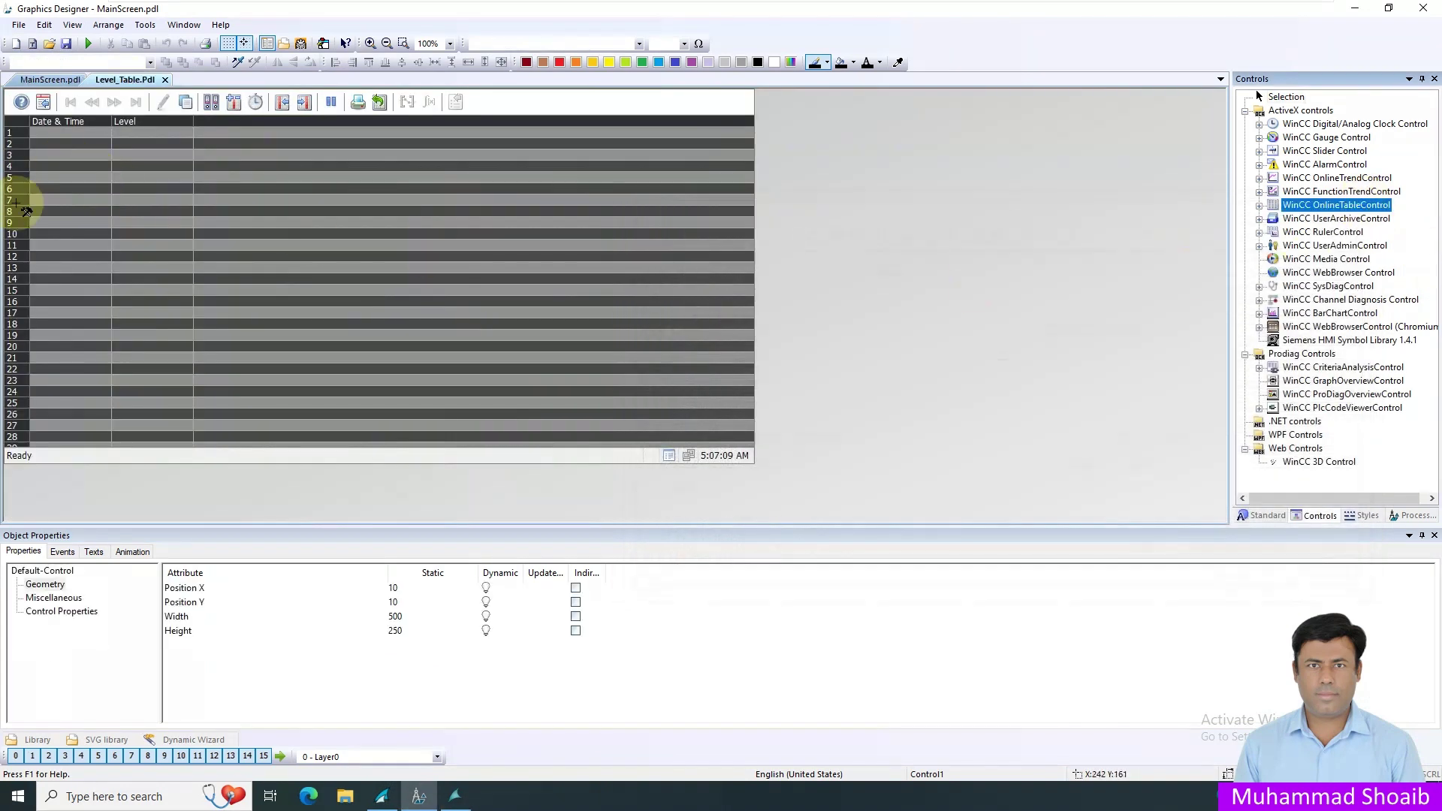
{"action": "left_click", "coordinate": [216, 201]}
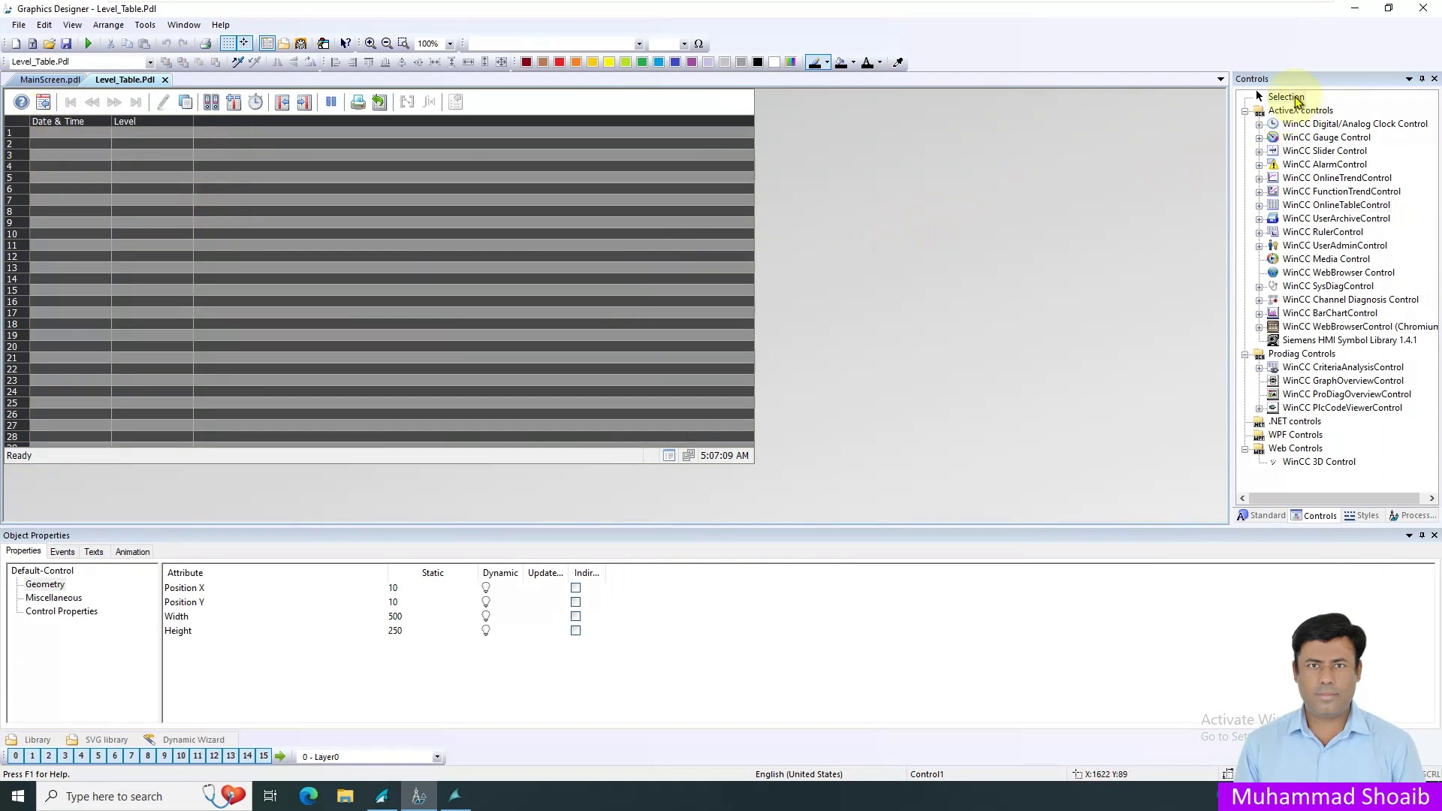
{"action": "left_click", "coordinate": [571, 267]}
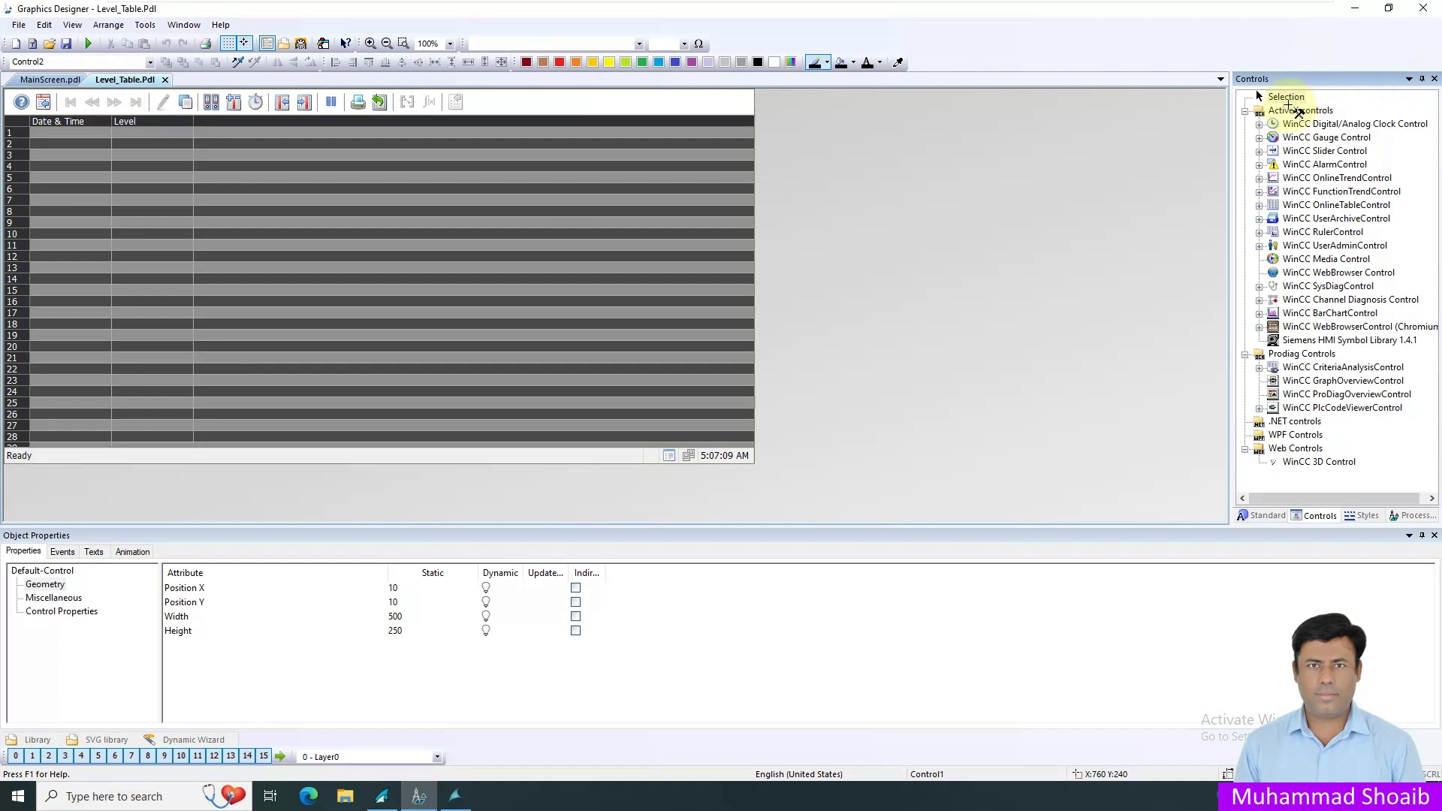
{"action": "left_click", "coordinate": [1287, 95]}
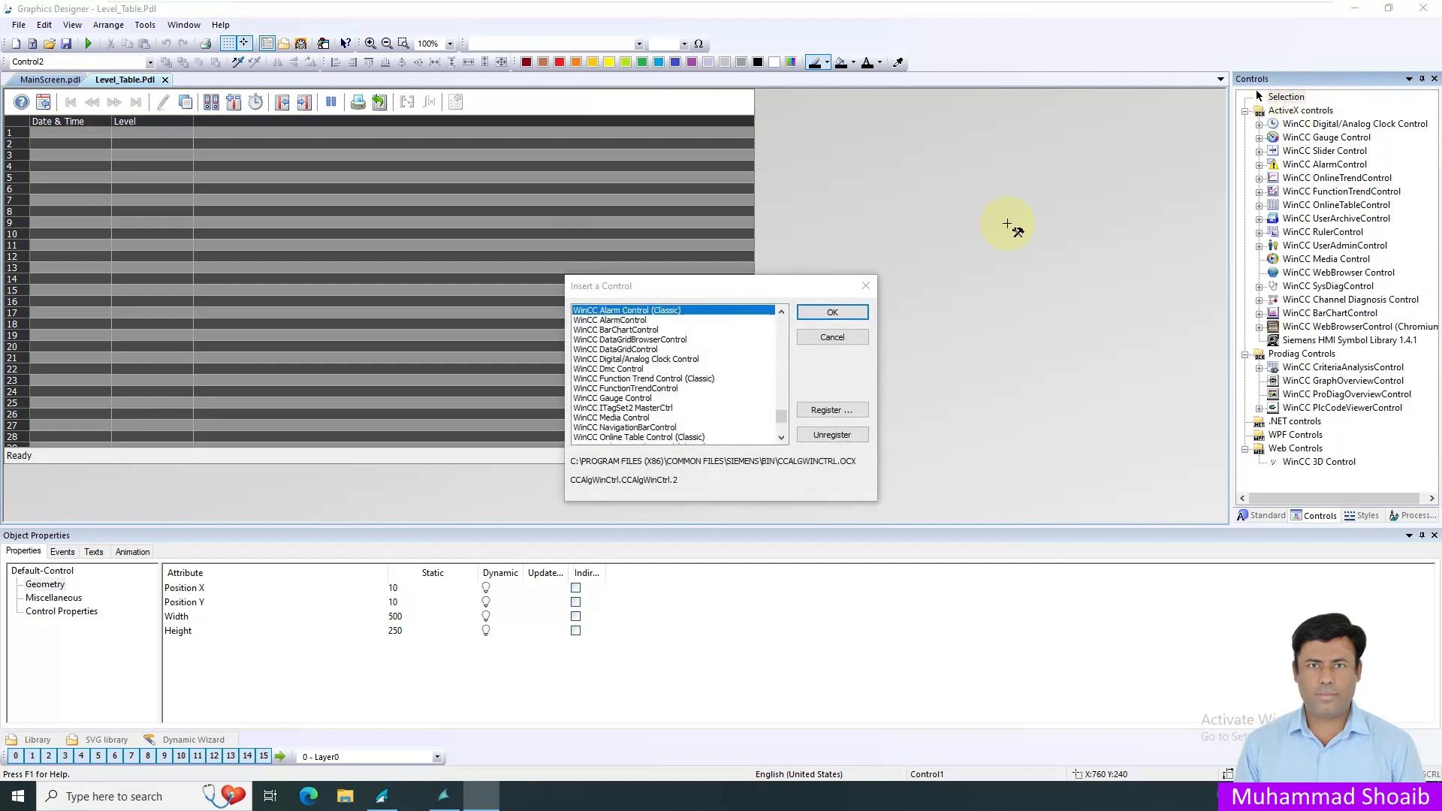
{"action": "left_click", "coordinate": [827, 345]}
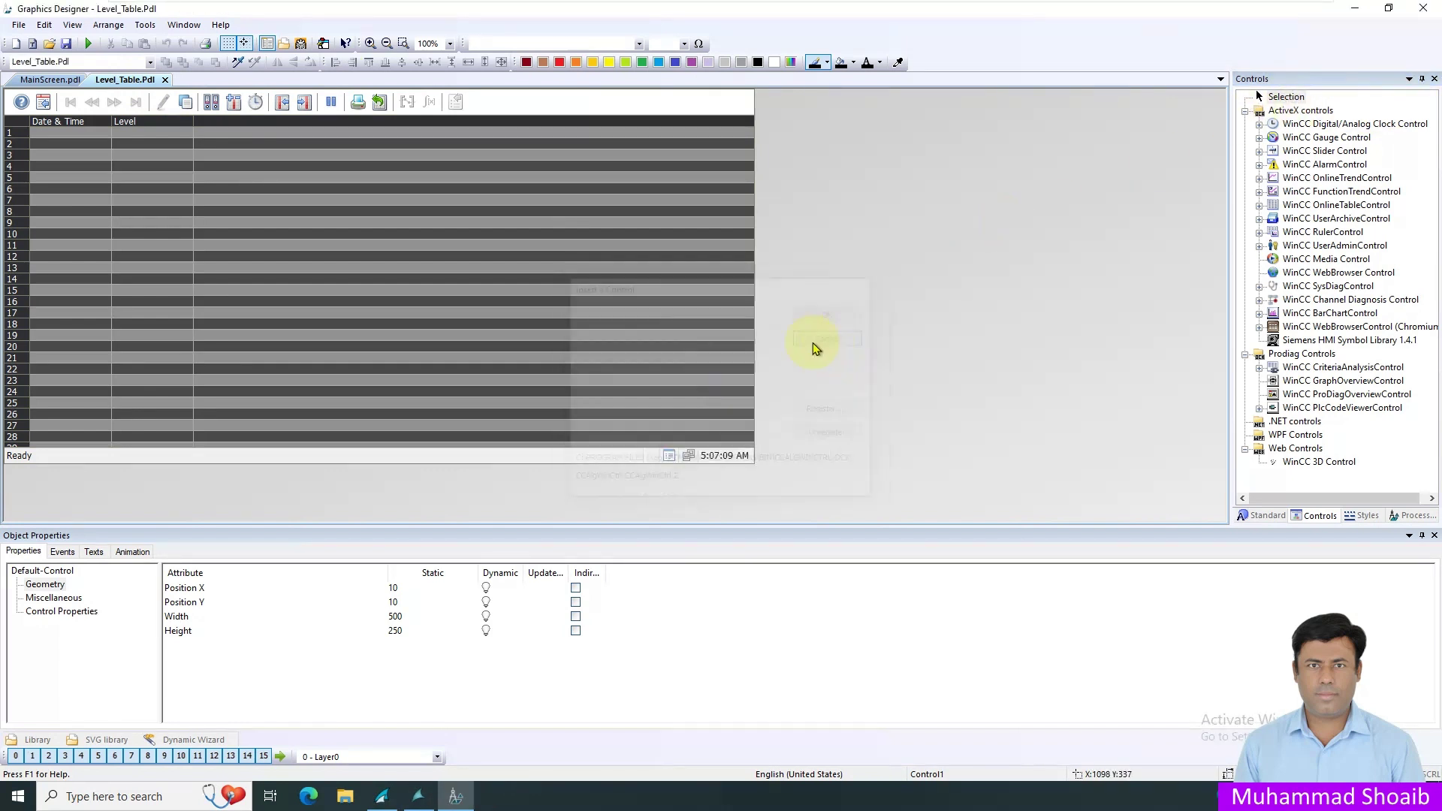
Make the Level column font colour green (00FF00), save Level_Table, and return to Runtime
{"action": "right_click", "coordinate": [444, 199]}
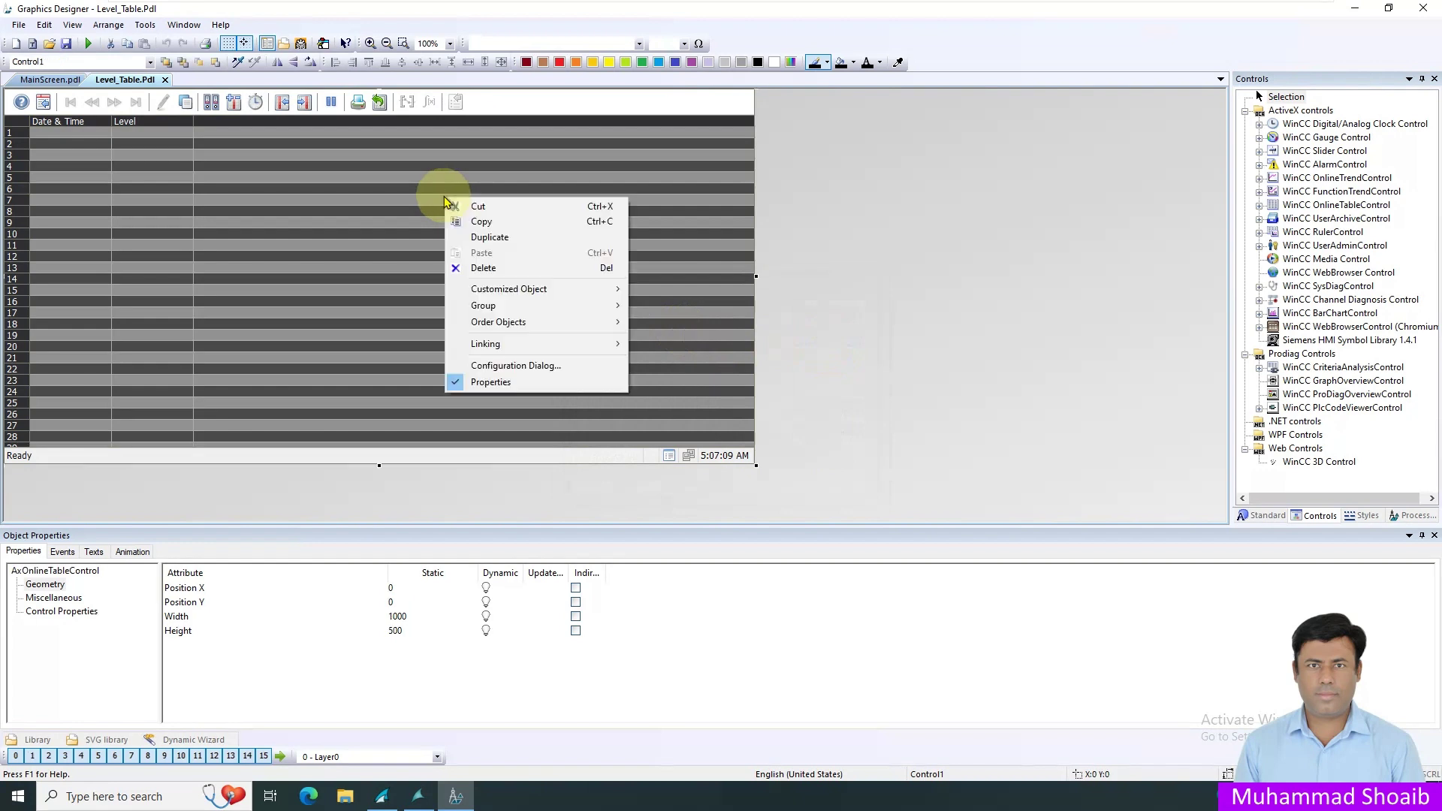
{"action": "left_click", "coordinate": [487, 367]}
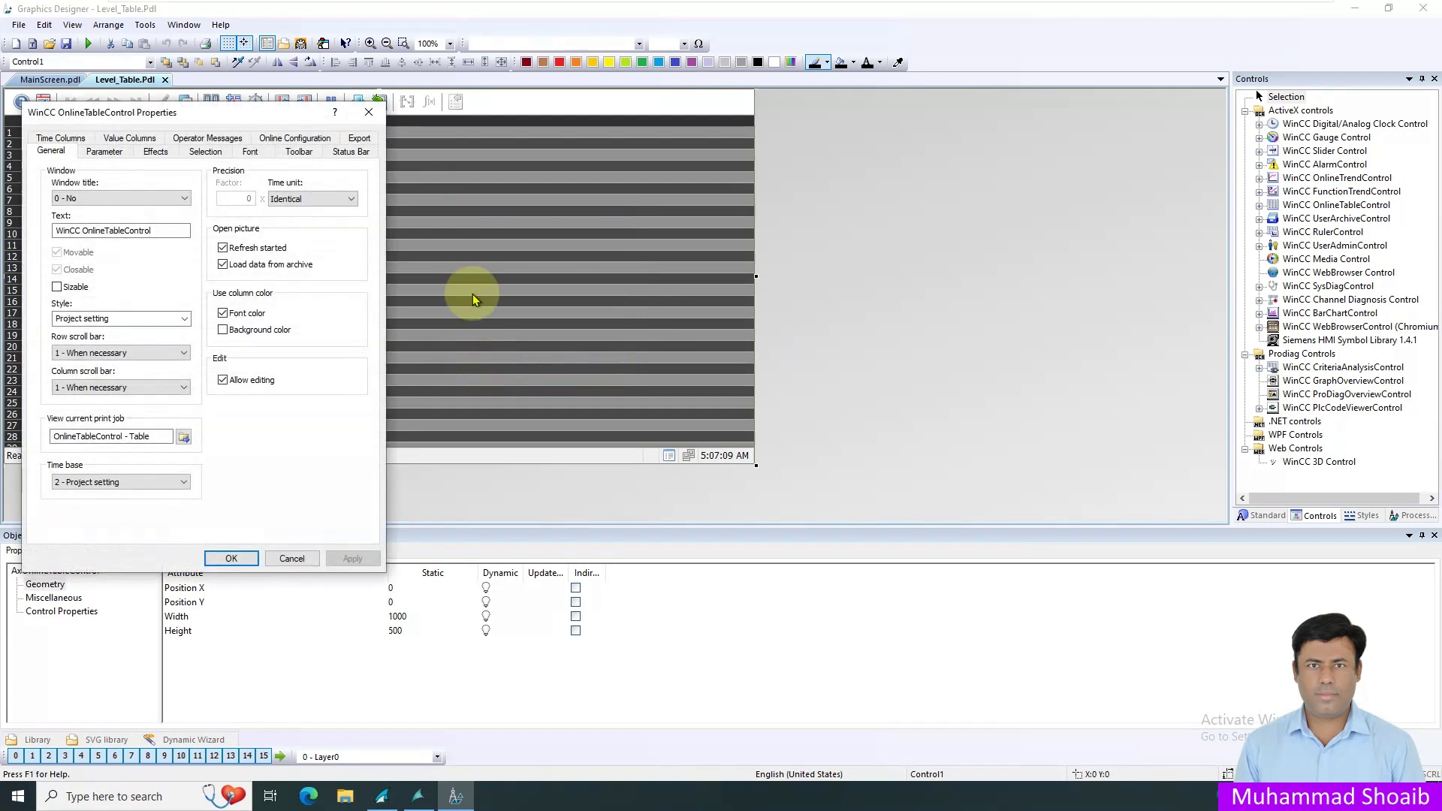
{"action": "left_click", "coordinate": [129, 139]}
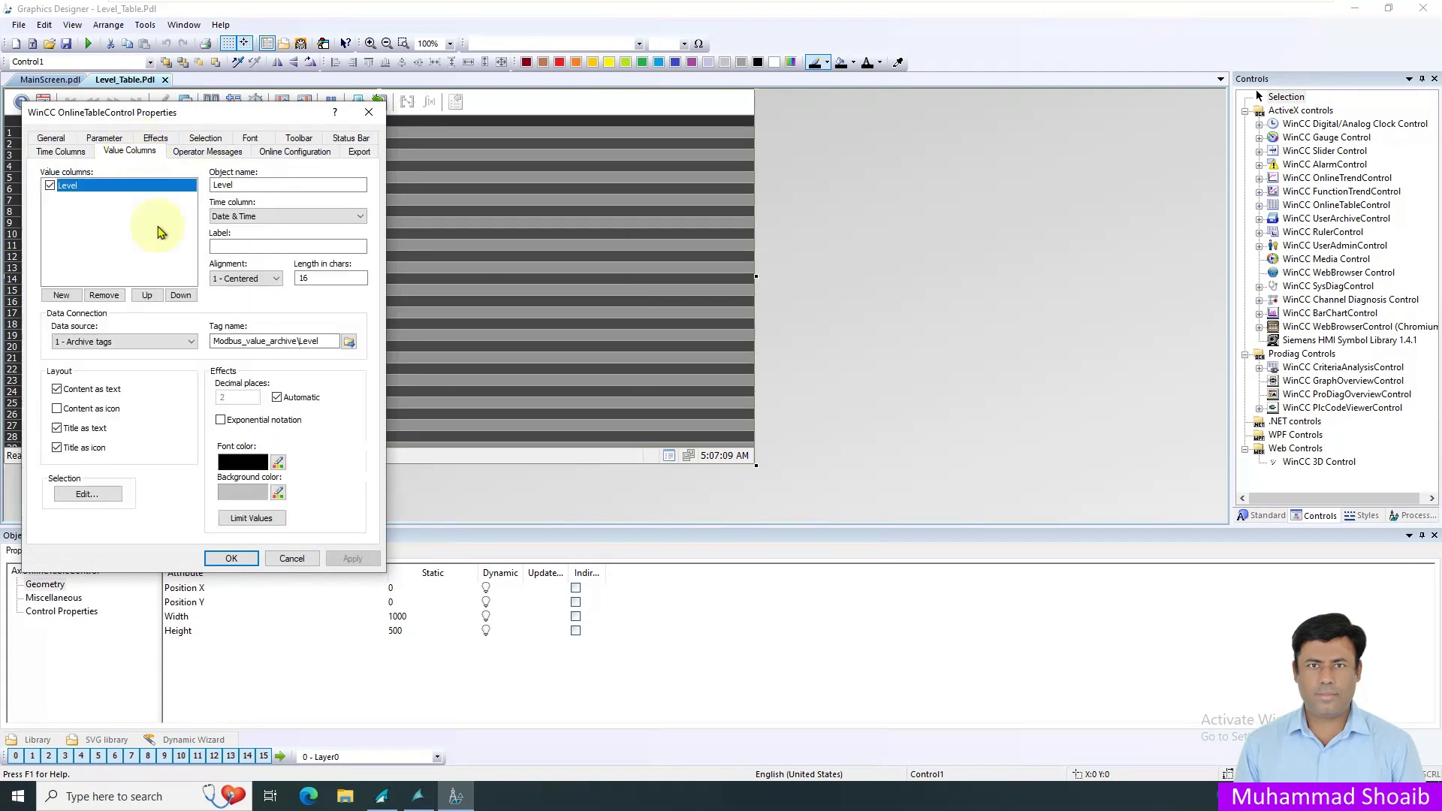
{"action": "left_click", "coordinate": [277, 464]}
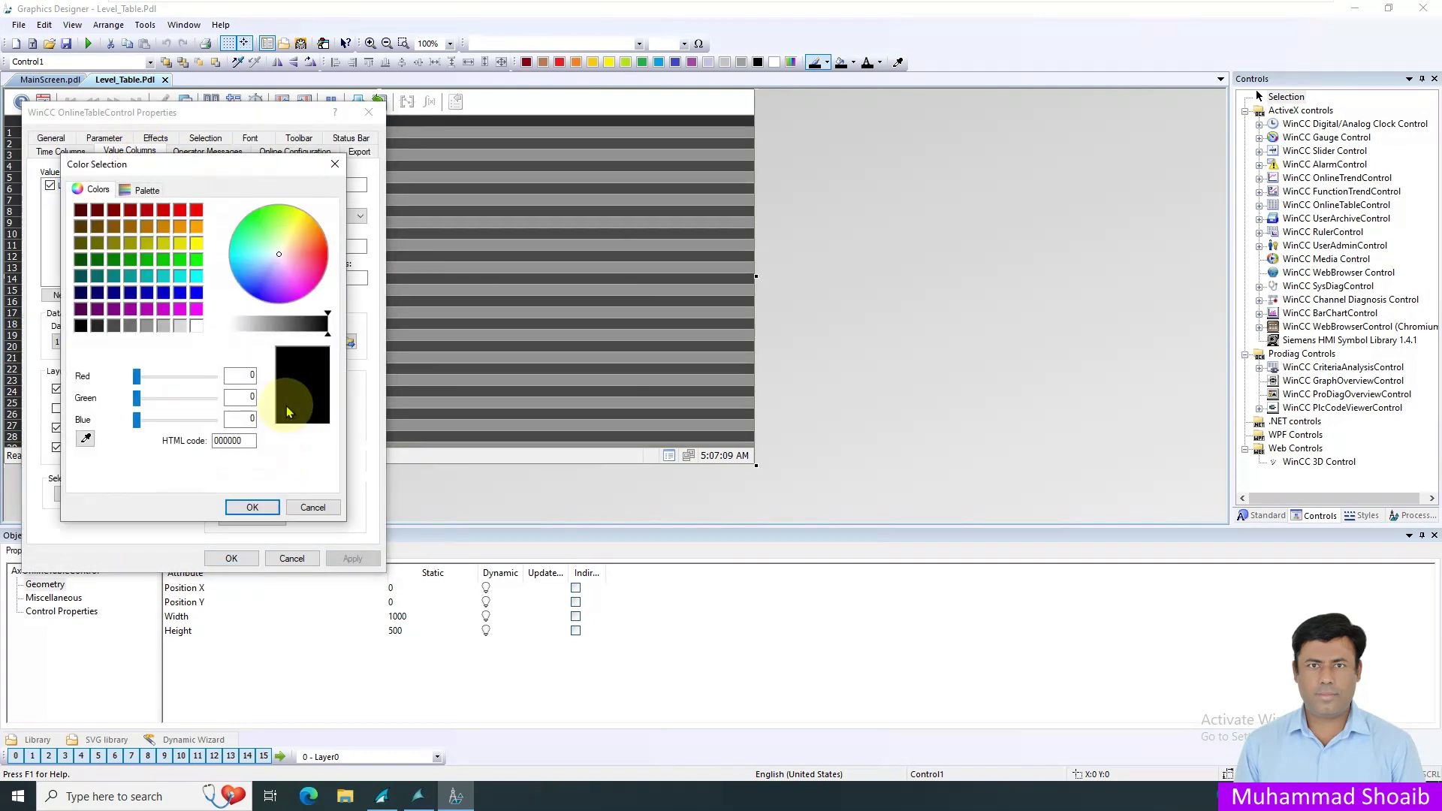
{"action": "left_click", "coordinate": [197, 260]}
{"action": "left_click", "coordinate": [252, 507]}
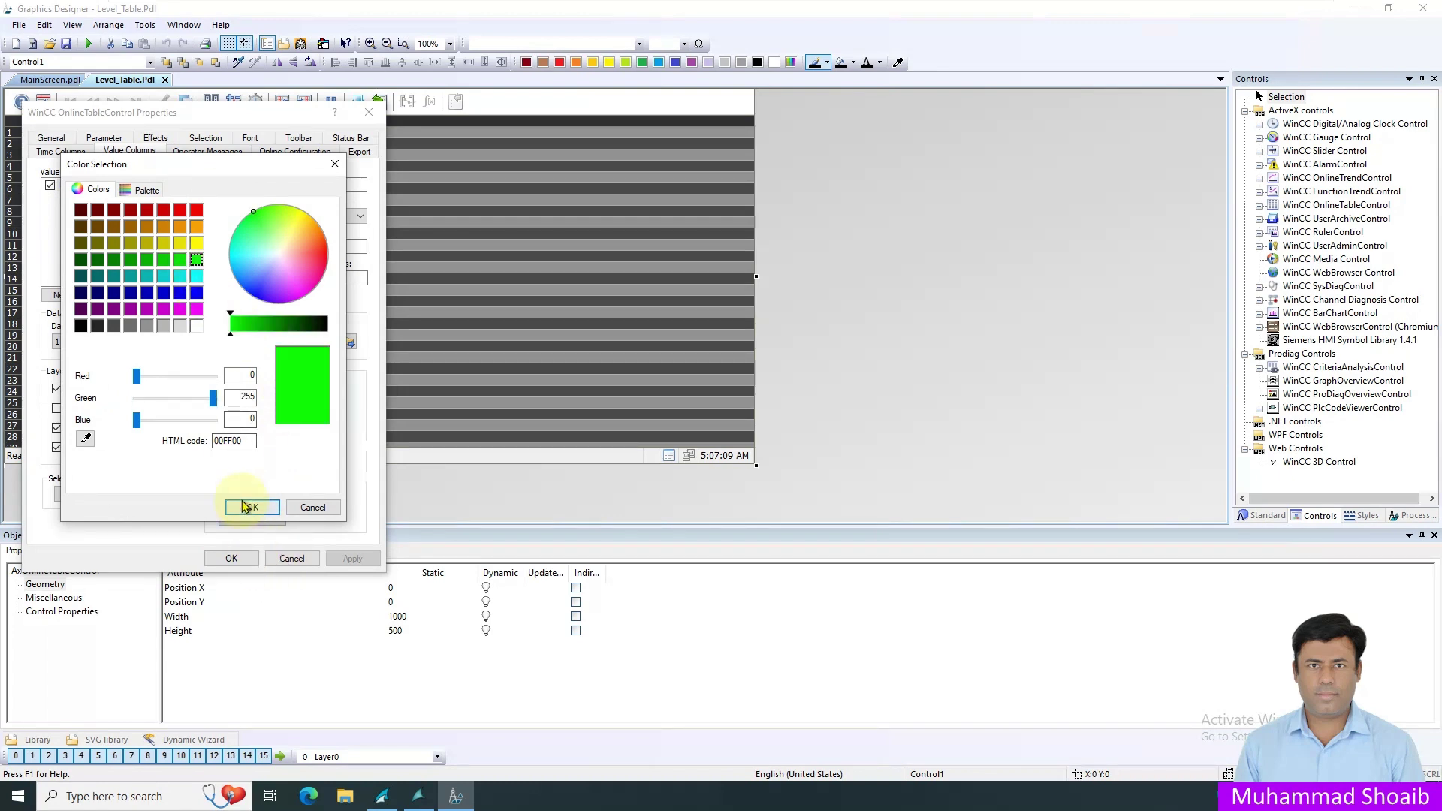
{"action": "left_click", "coordinate": [233, 560]}
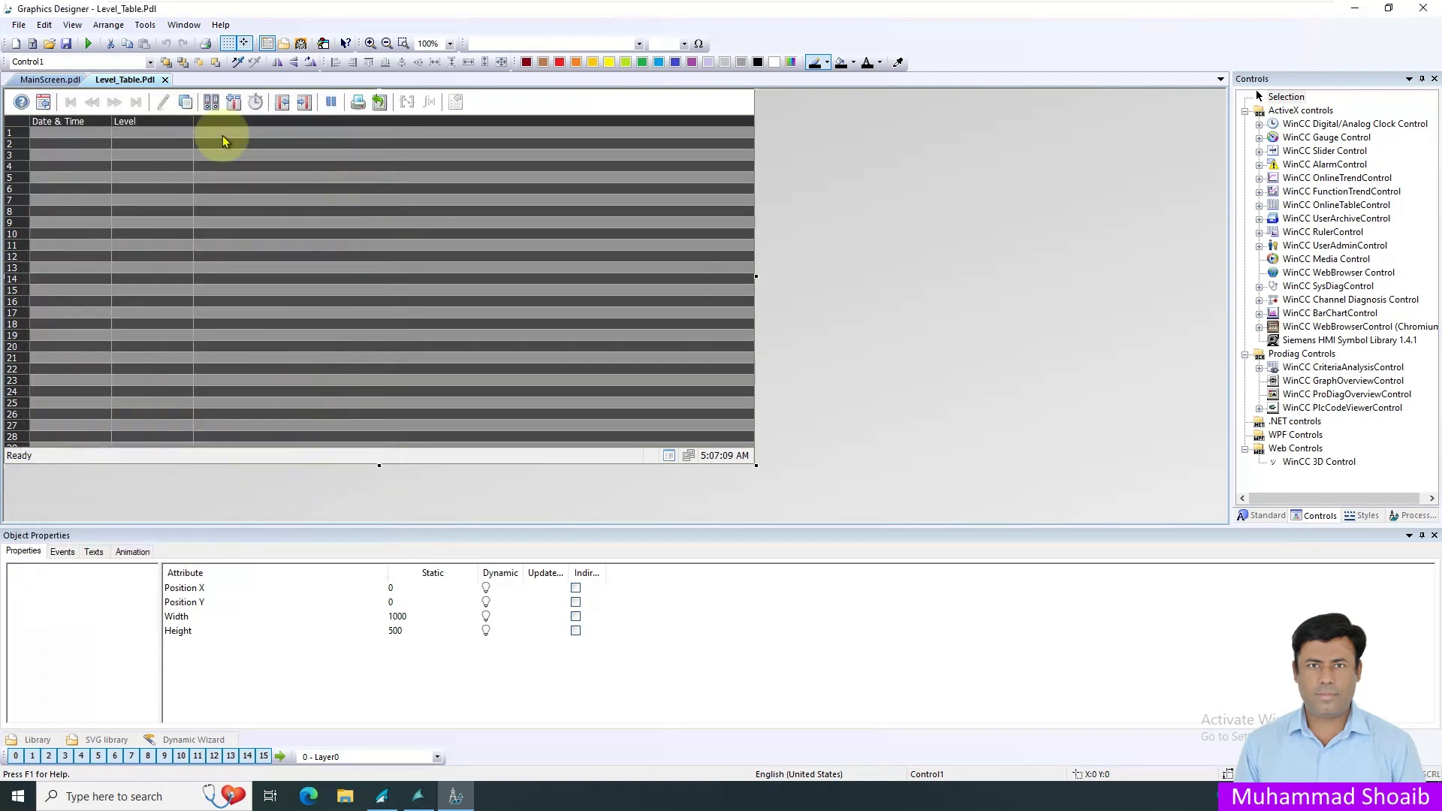
{"action": "left_click", "coordinate": [66, 44]}
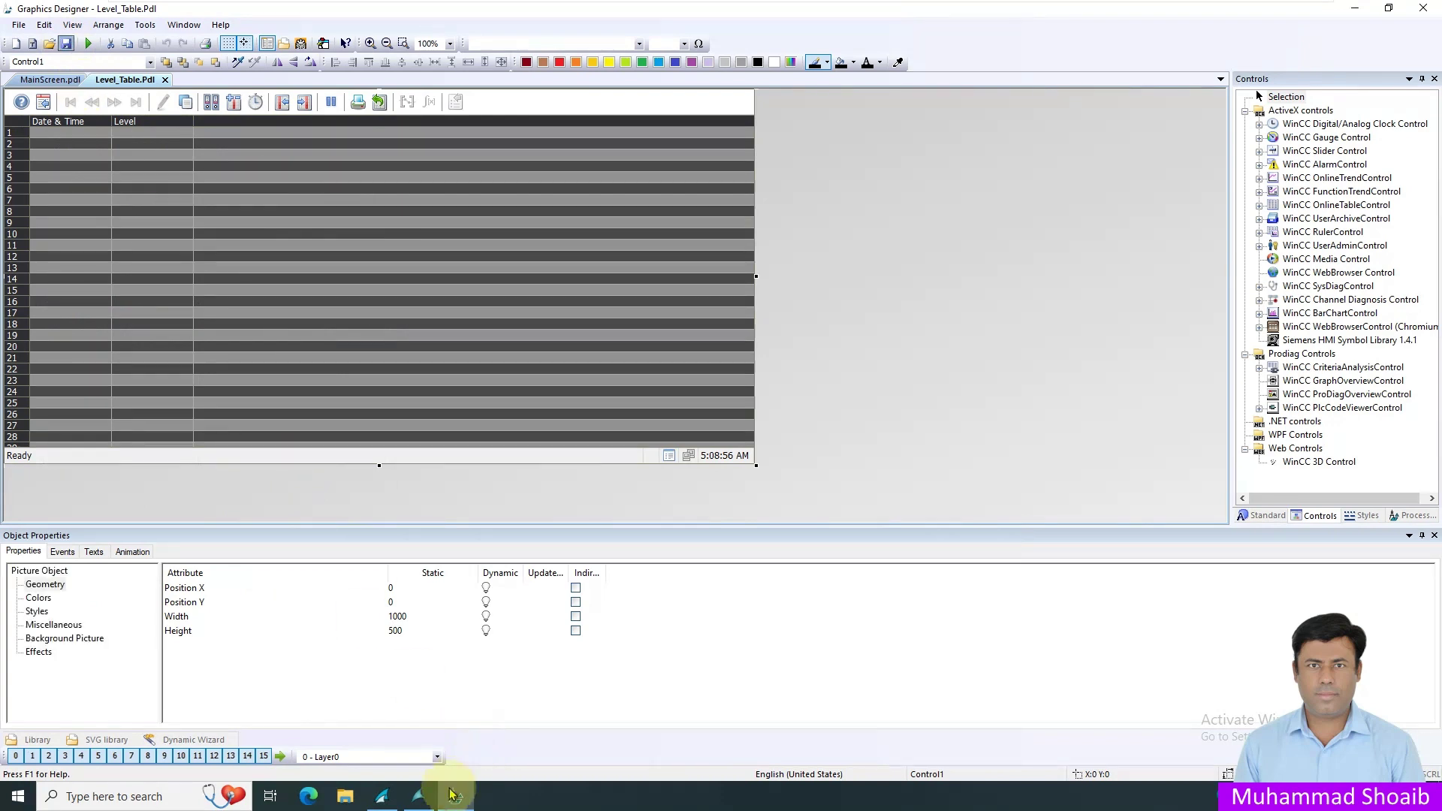
{"action": "left_click", "coordinate": [418, 796]}
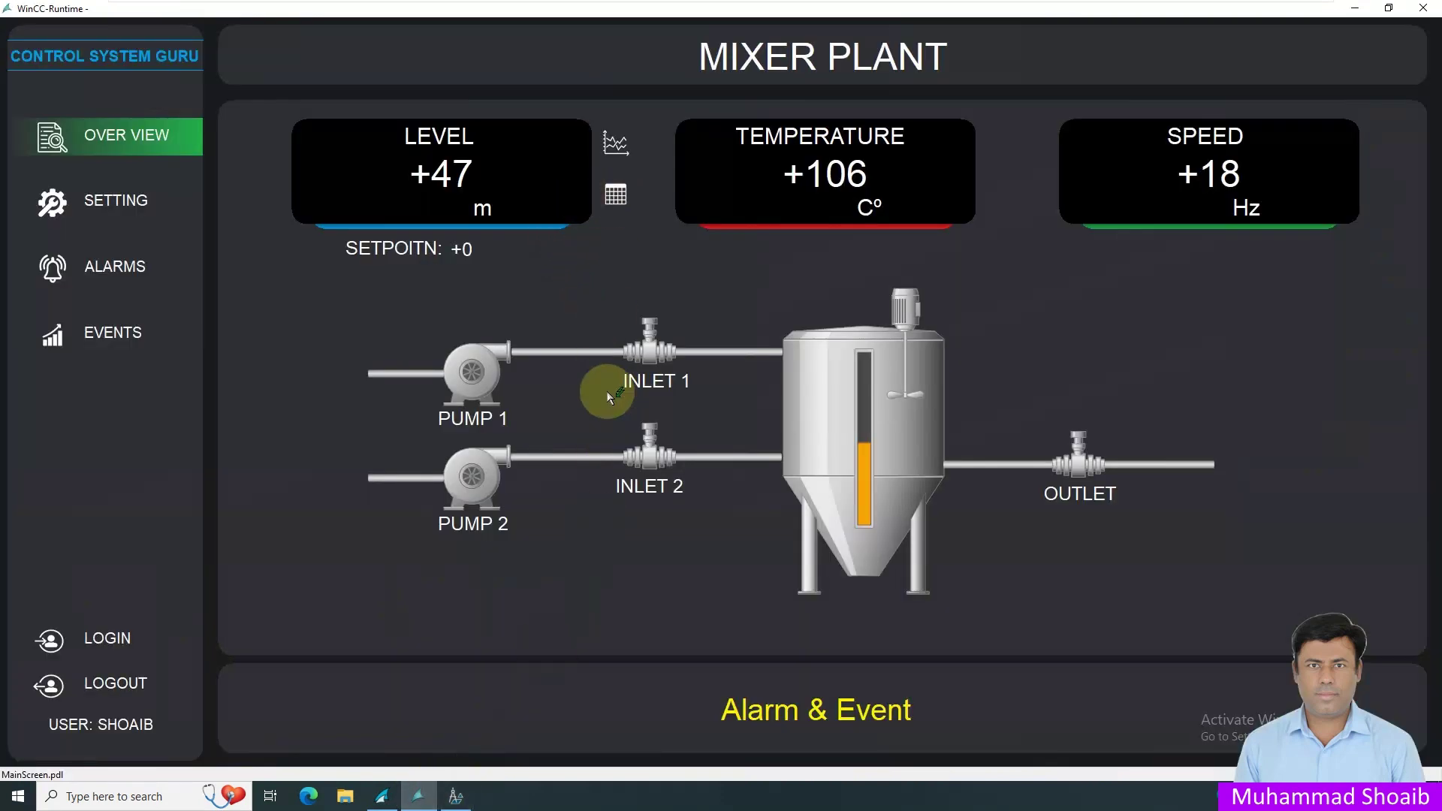
Open the Level Table and widen its Date & Time column
{"action": "left_click", "coordinate": [634, 180]}
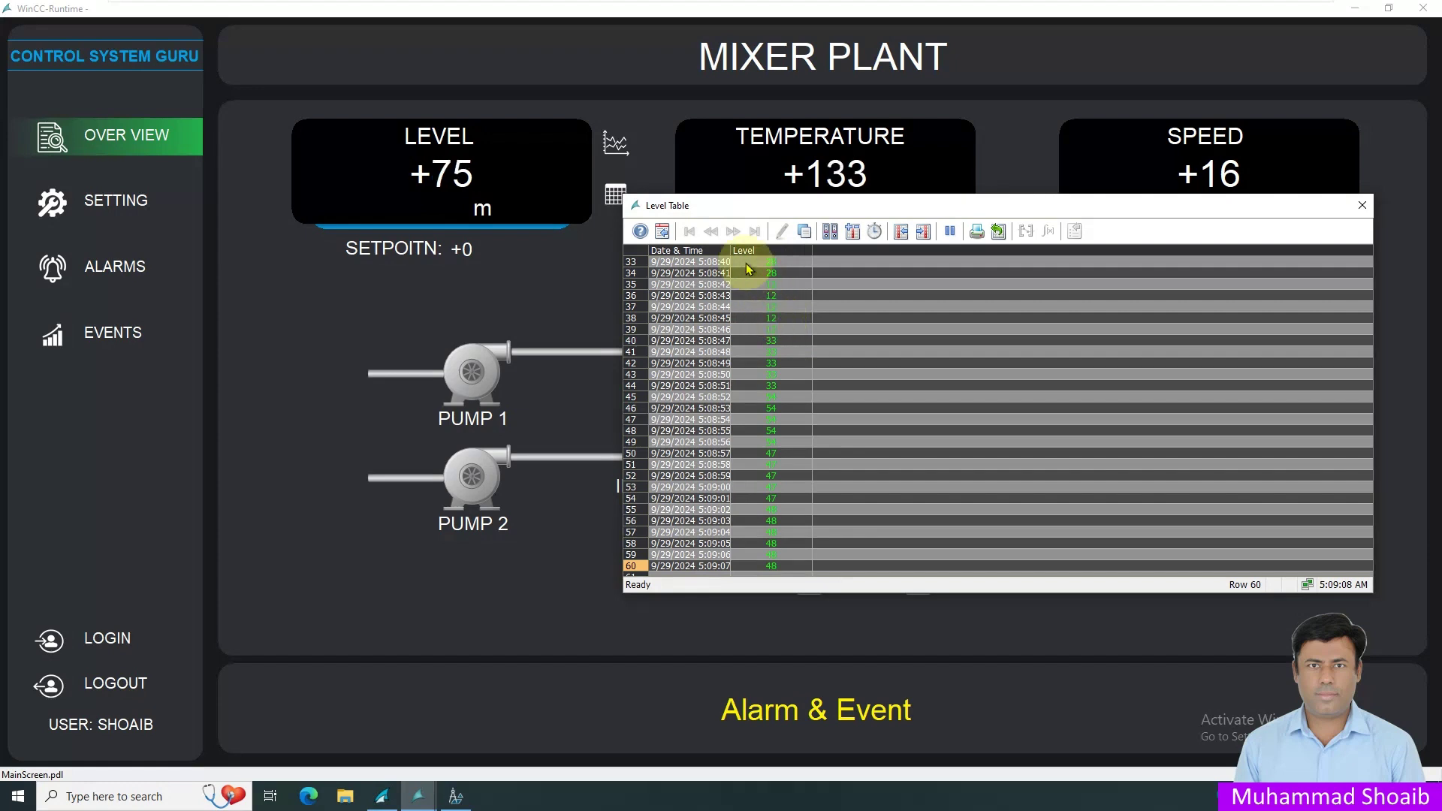
{"action": "left_click_drag", "start_coordinate": [731, 250], "coordinate": [759, 250]}
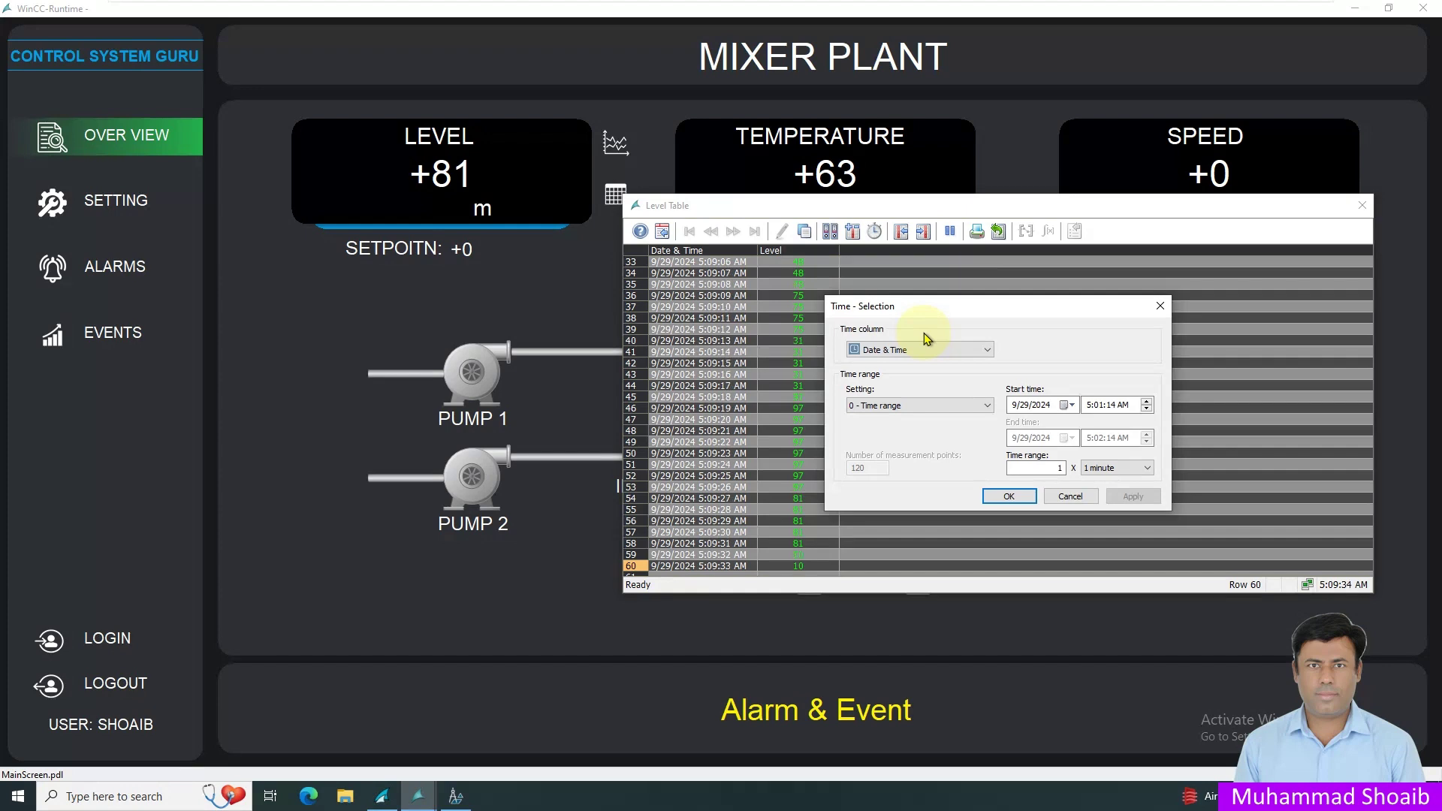
Apply a 10 × 1 minute time range and stop the Level Table's live updating
{"action": "double_click", "coordinate": [1046, 467]}
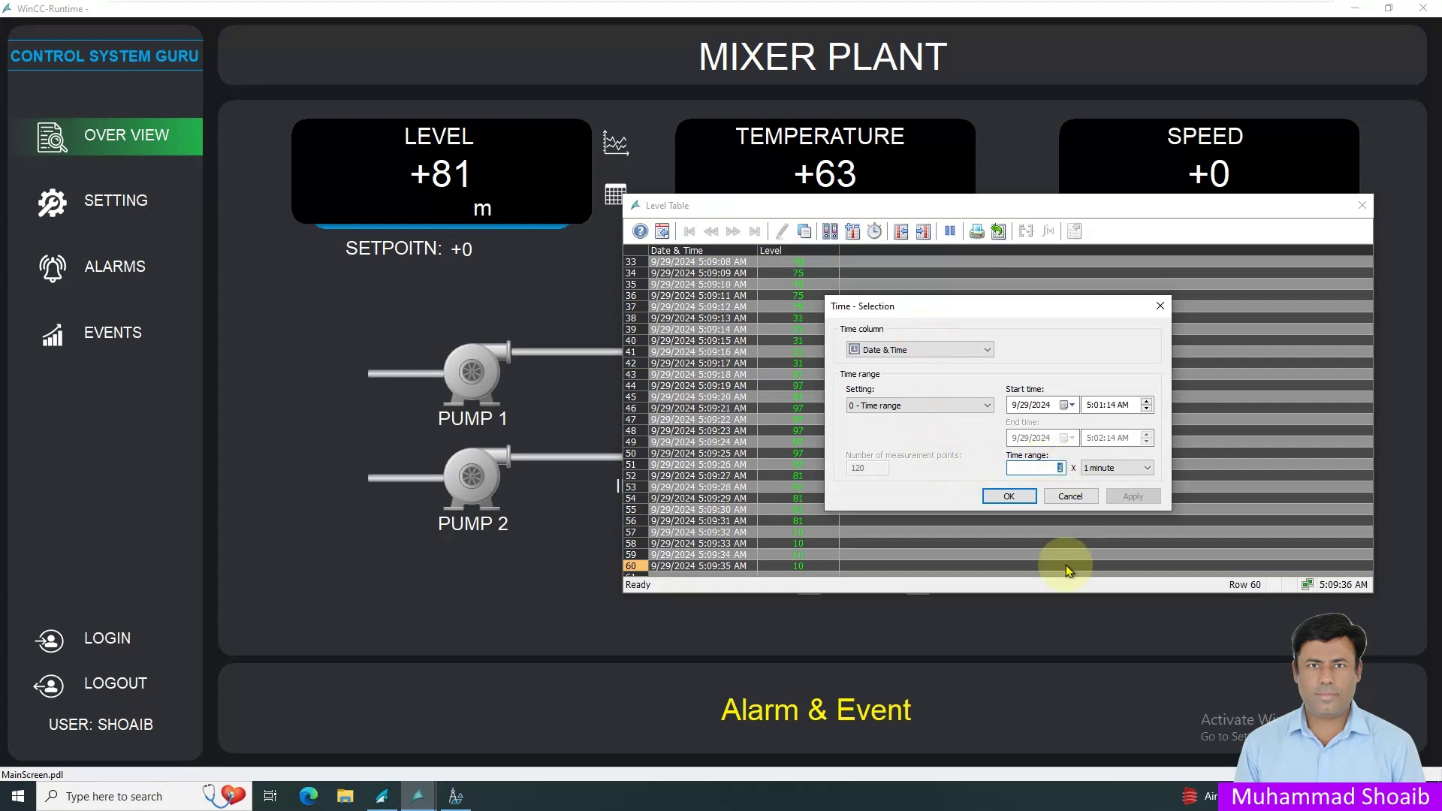
{"action": "type", "text": "10"}
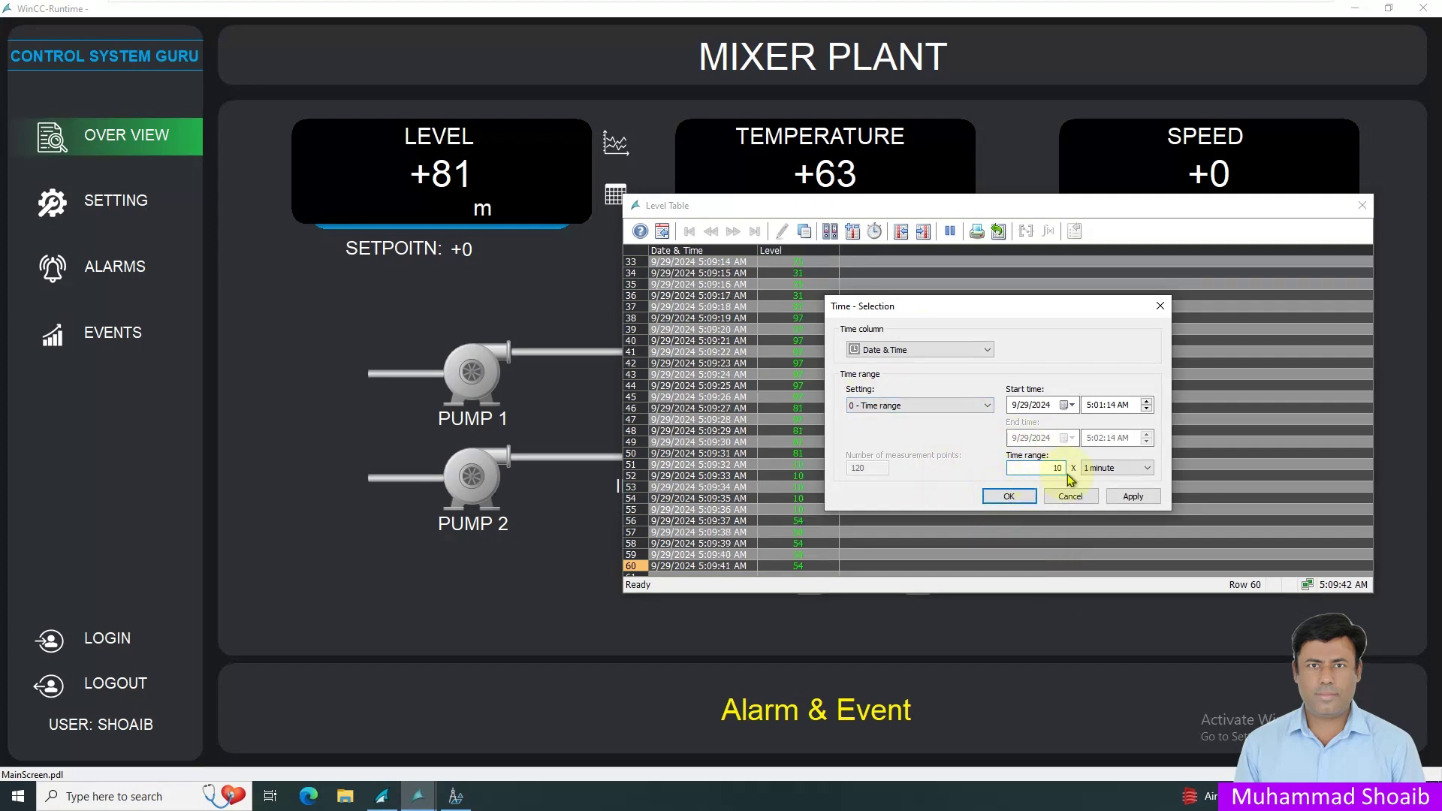
{"action": "left_click", "coordinate": [1013, 497]}
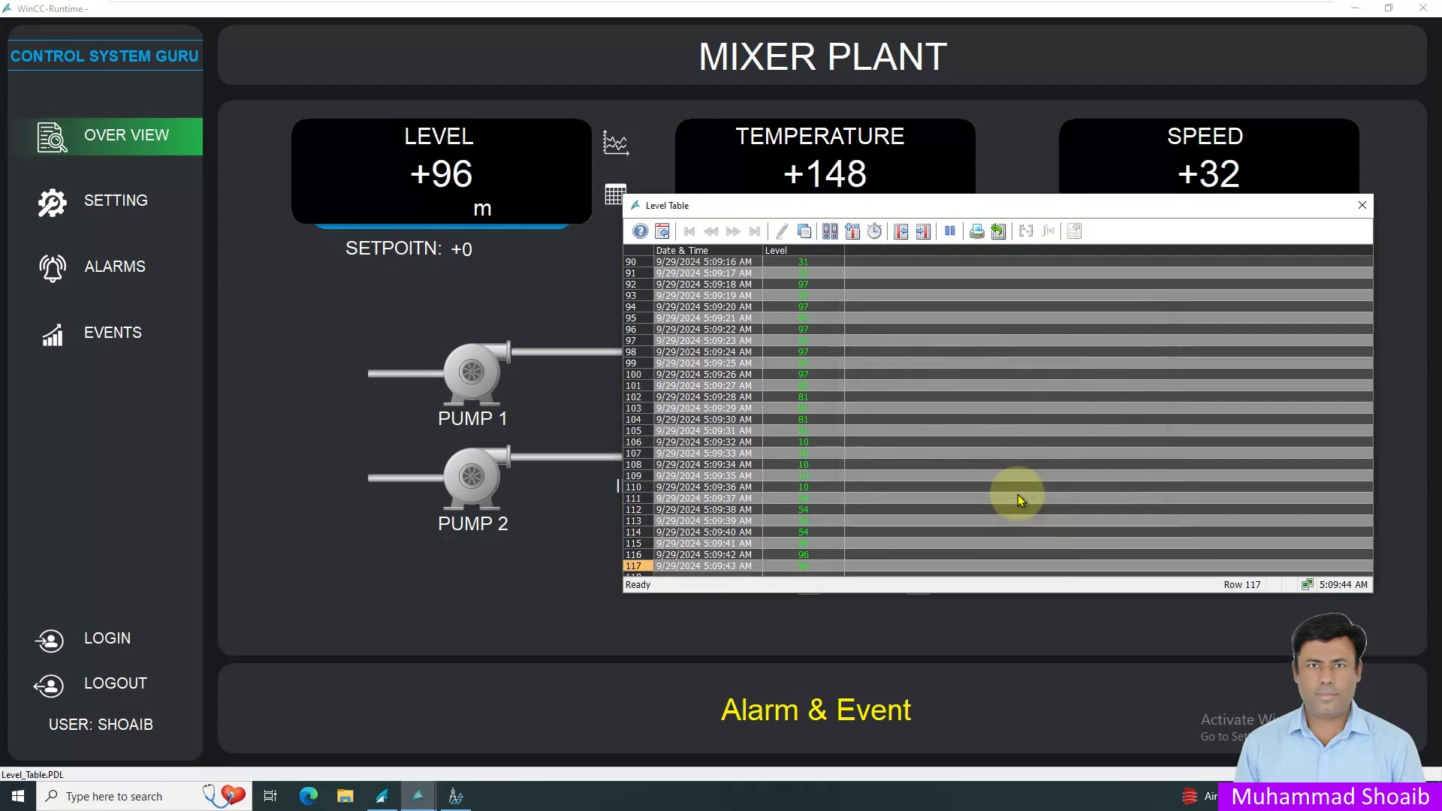
{"action": "left_click", "coordinate": [950, 231]}
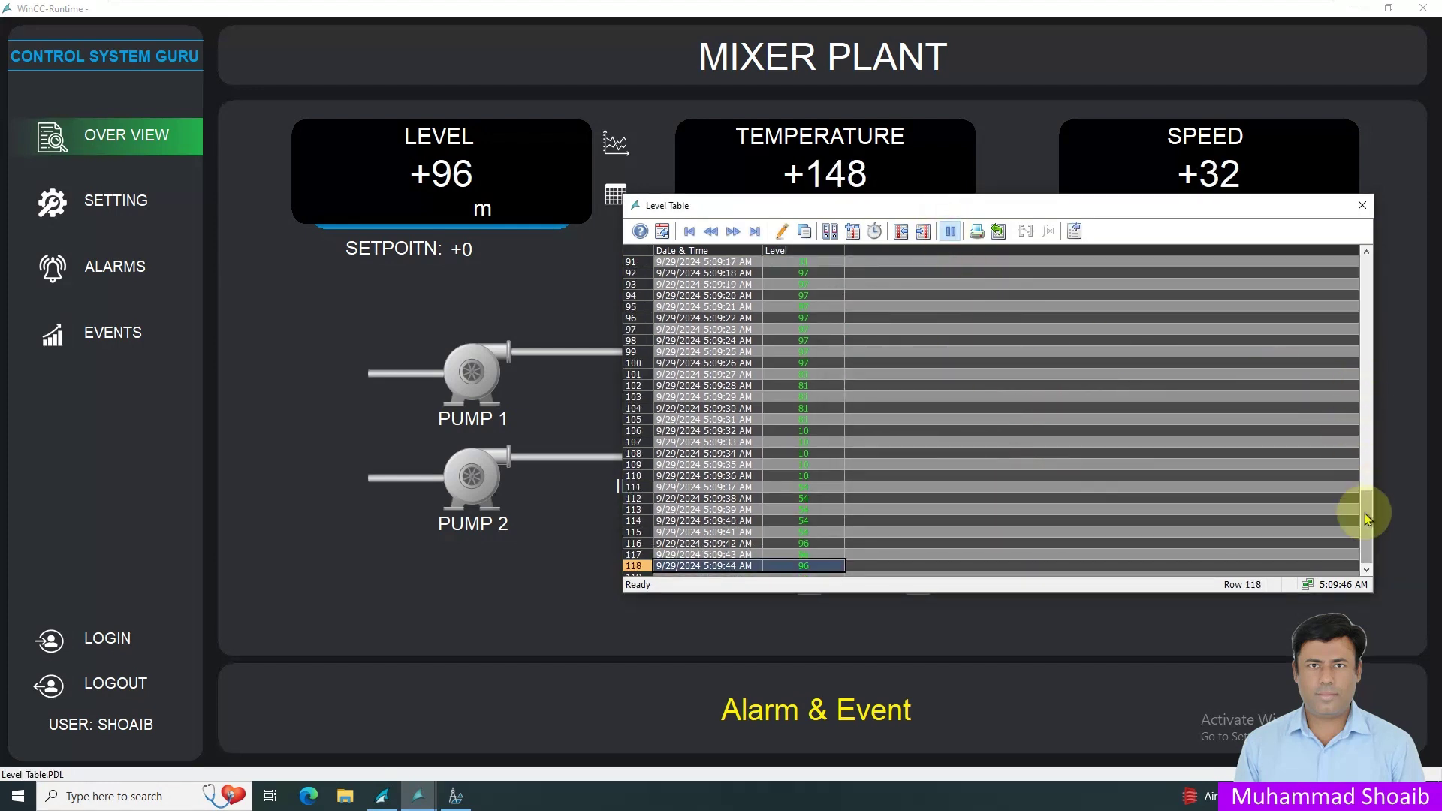
{"action": "left_click_drag", "start_coordinate": [1365, 541], "coordinate": [1335, 541]}
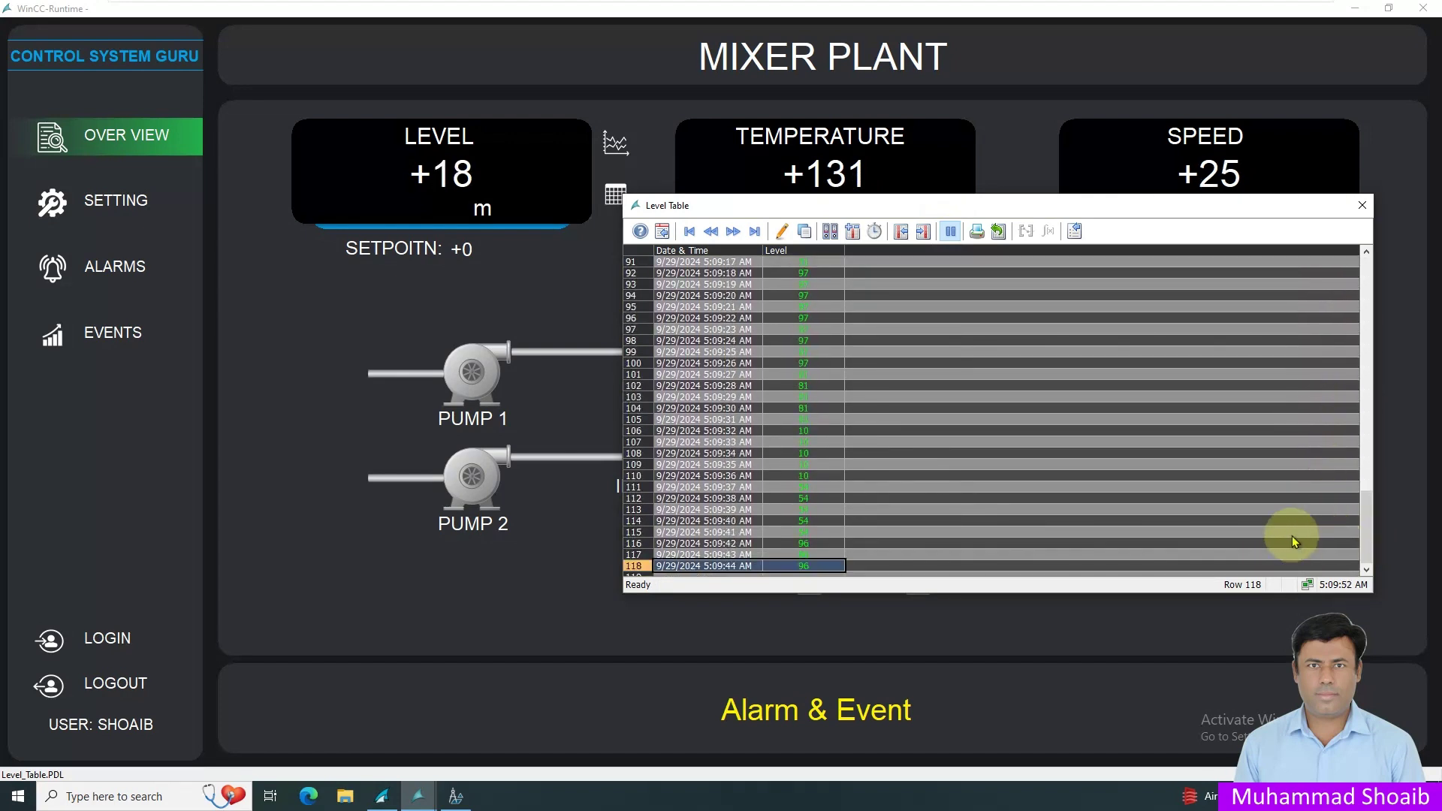
{"action": "left_click", "coordinate": [875, 230]}
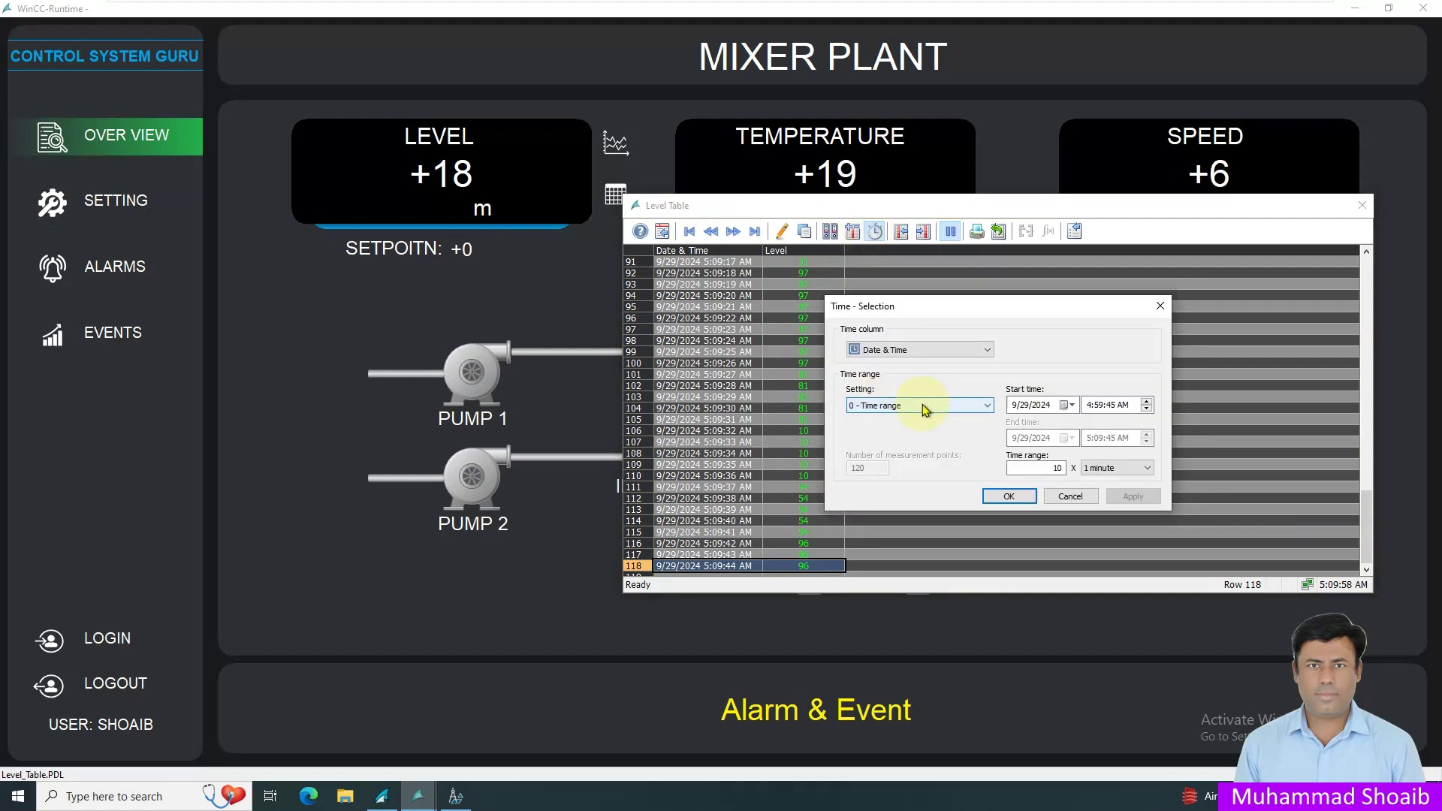
Switch the time selection to 1 - Start to end time with start 3:00:00 AM, and apply
{"action": "left_click", "coordinate": [925, 409]}
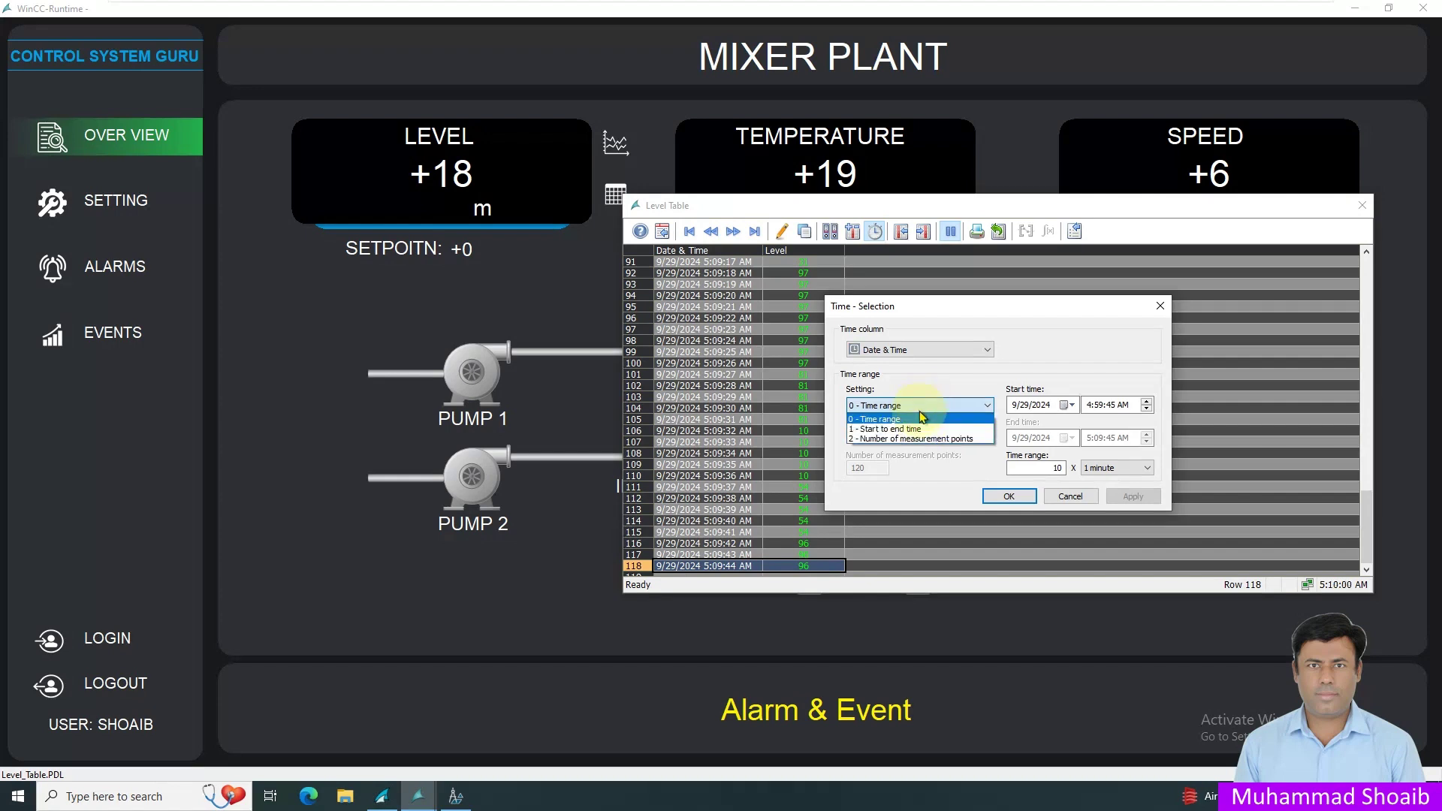
{"action": "left_click", "coordinate": [915, 427]}
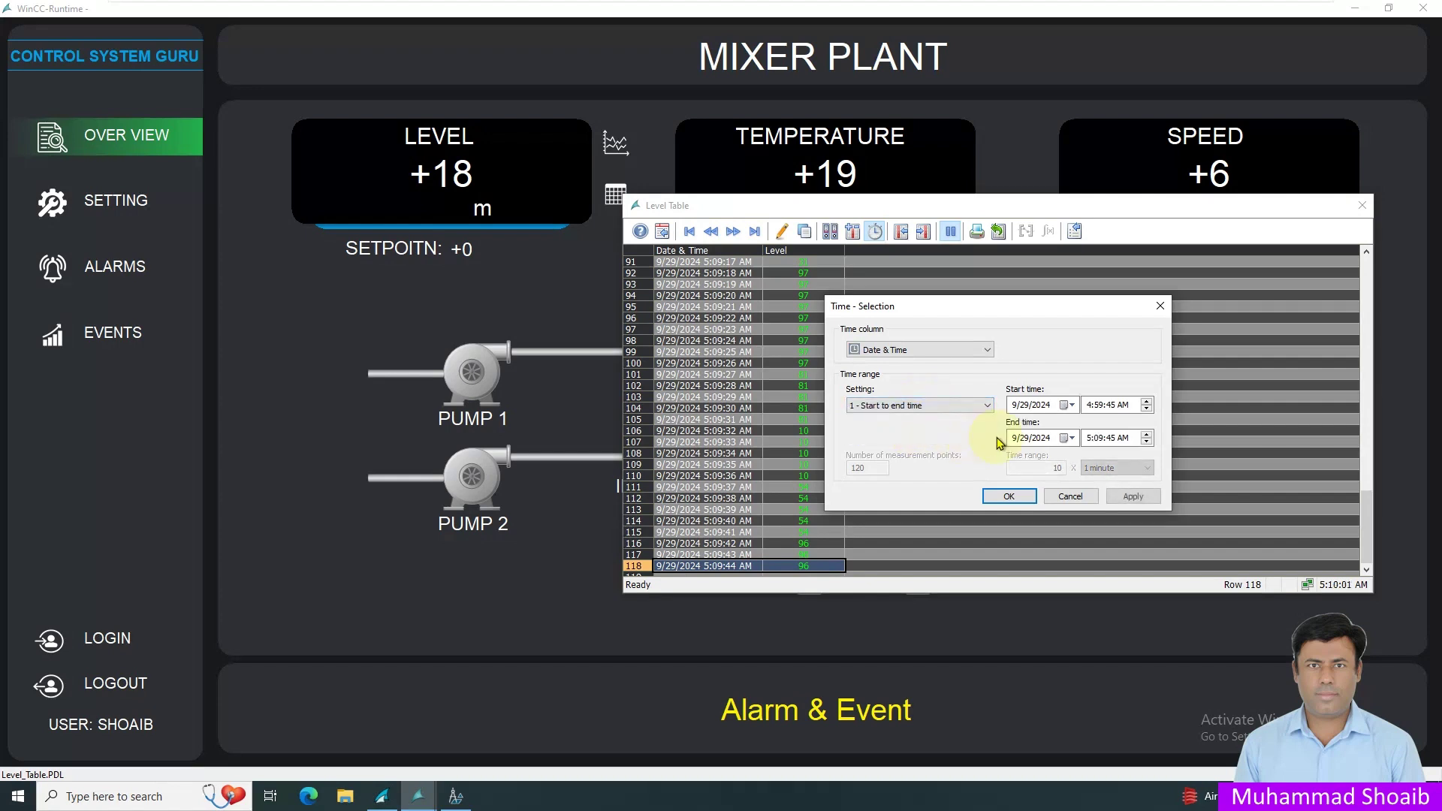
{"action": "left_click", "coordinate": [1089, 405]}
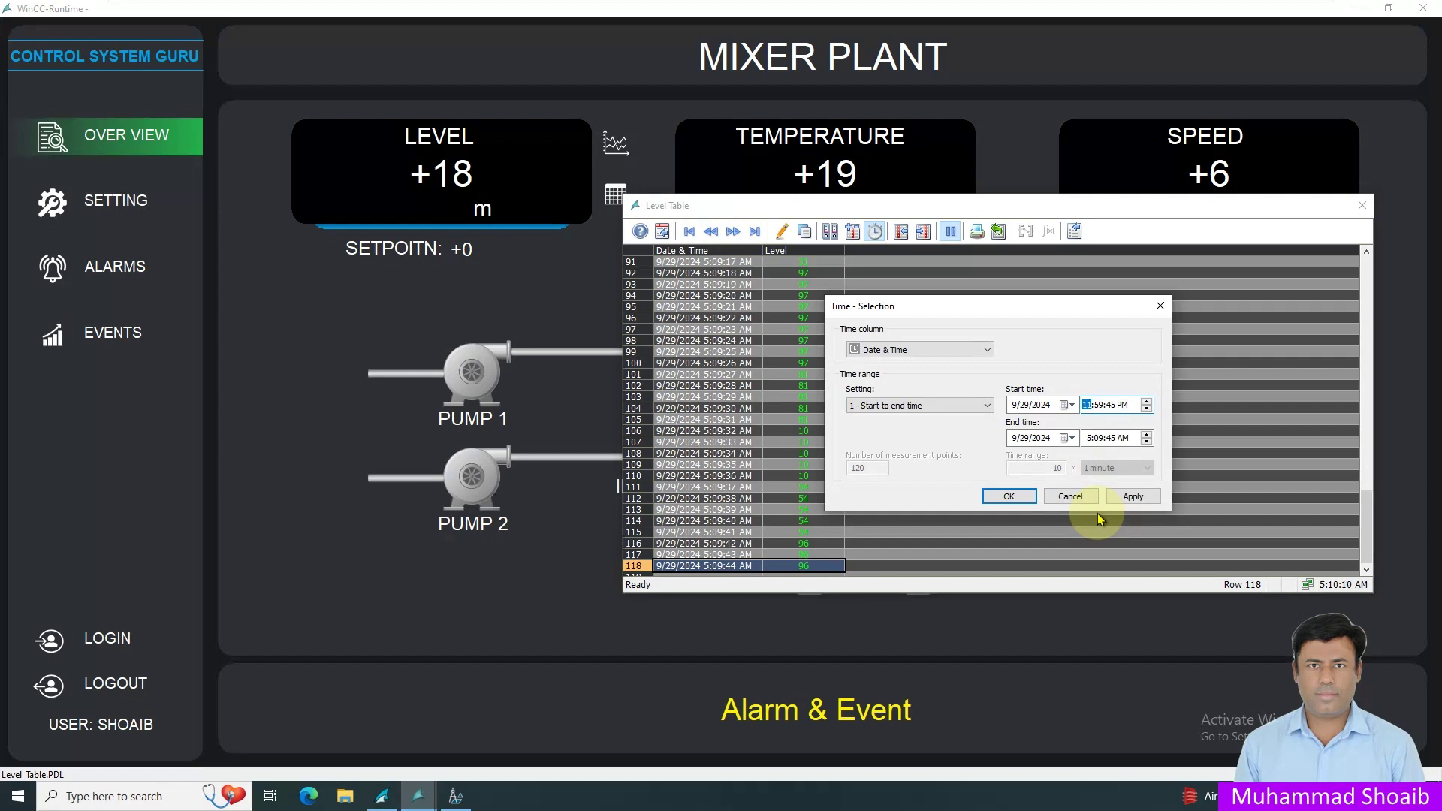
{"action": "key", "text": "Right"}
{"action": "type", "text": "0"}
{"action": "key", "text": "Right"}
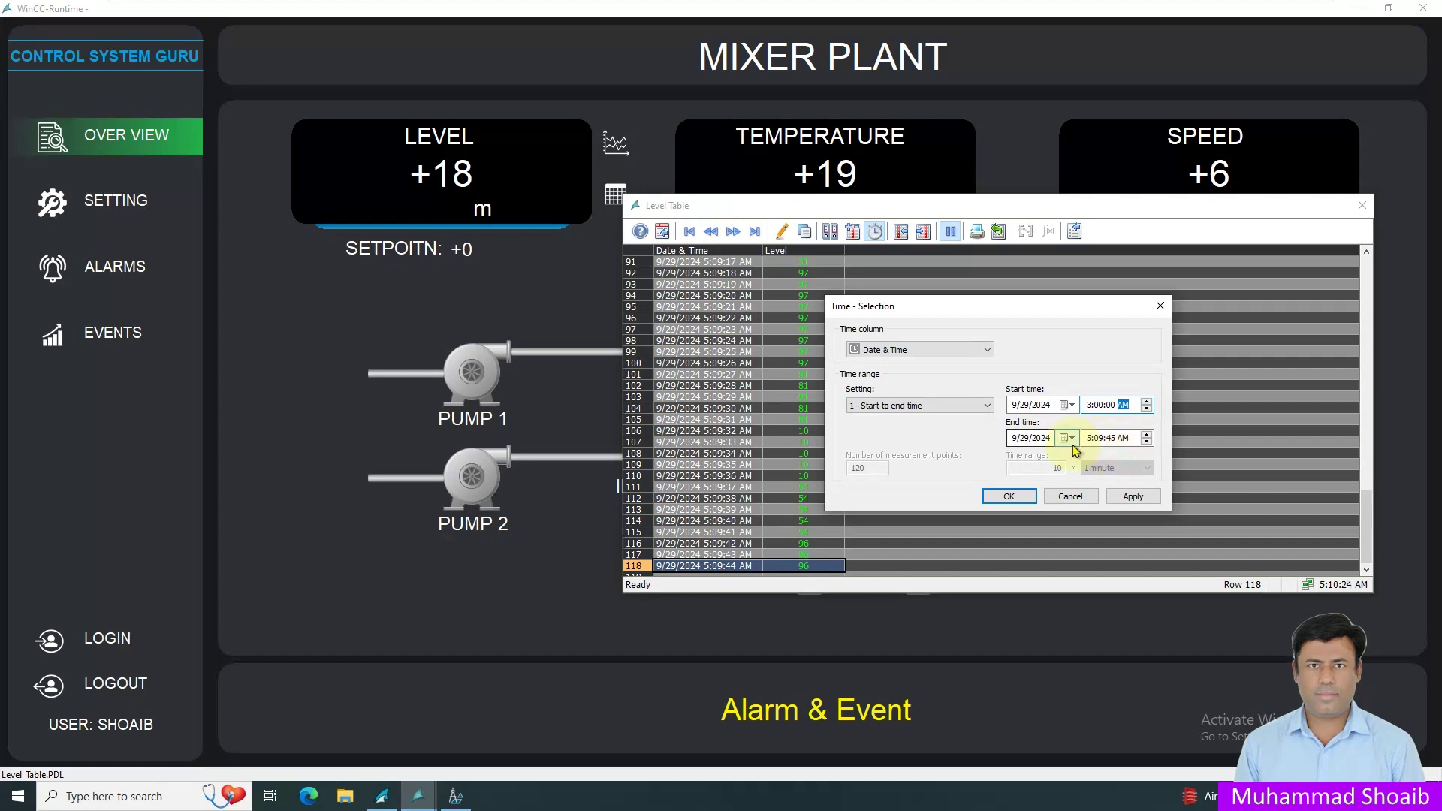
{"action": "left_click", "coordinate": [1133, 500]}
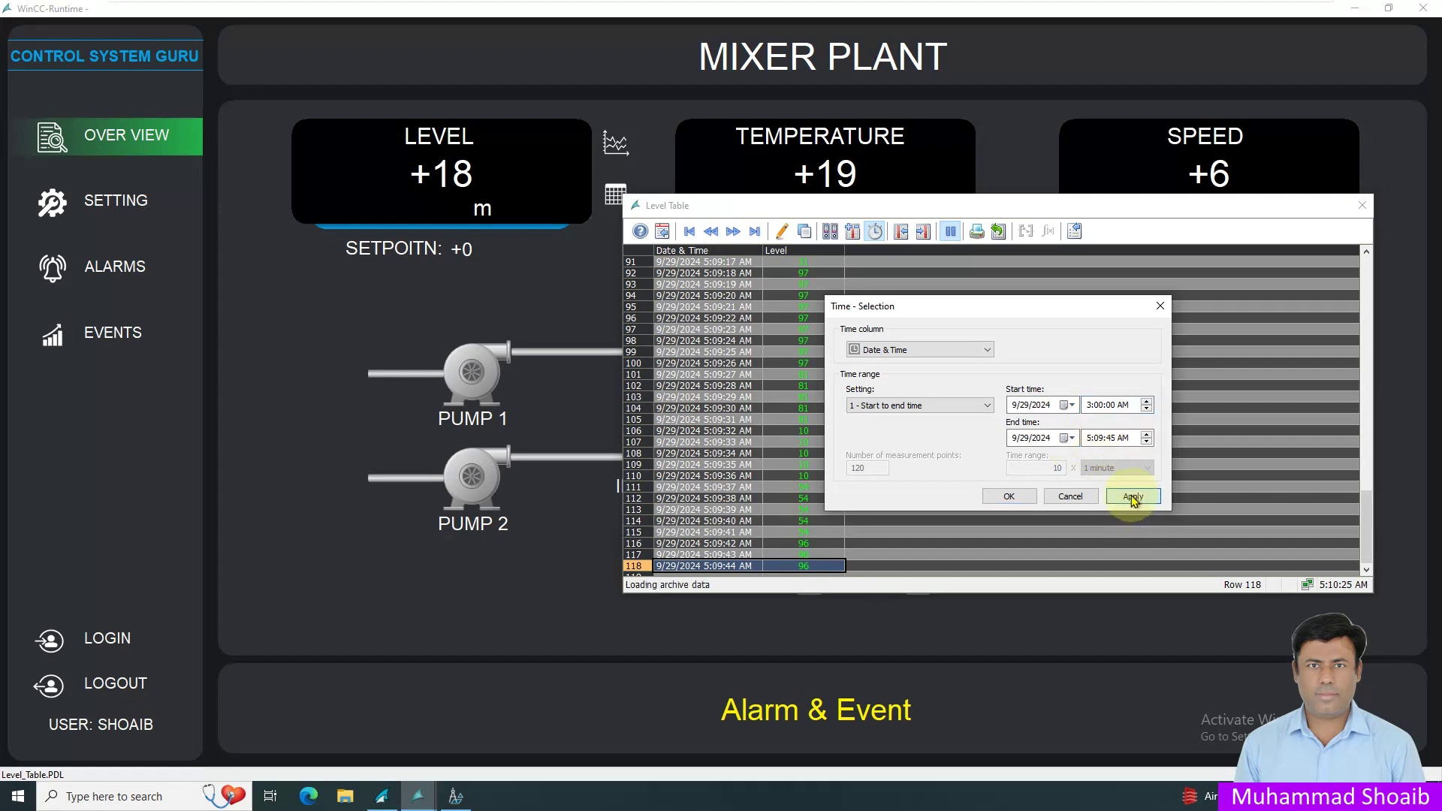
{"action": "left_click", "coordinate": [1006, 499]}
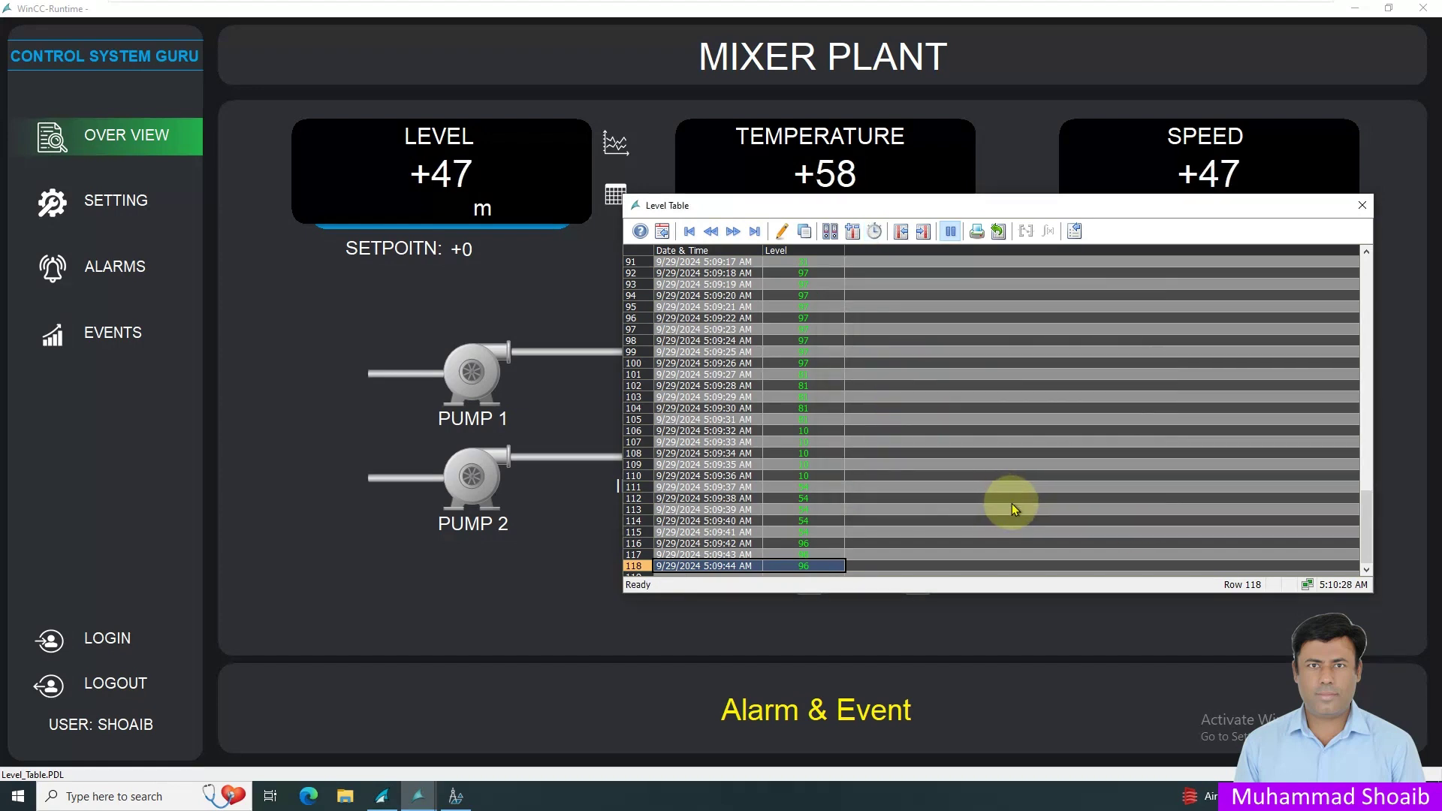
{"action": "left_click_drag", "start_coordinate": [1364, 555], "coordinate": [1367, 494]}
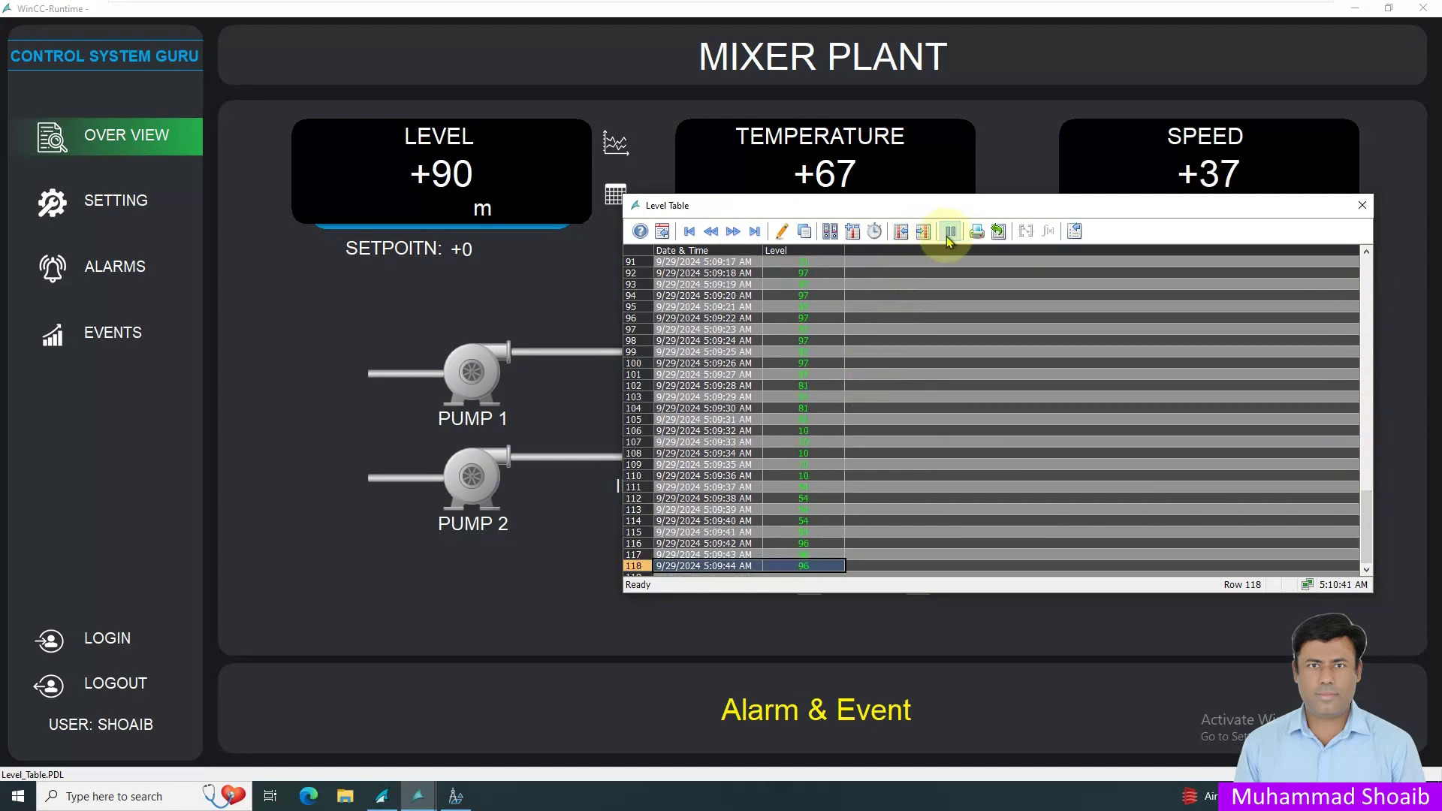
Export the Level Table as CSV file Table_exp1 into the Desktop folder
{"action": "left_click", "coordinate": [999, 233]}
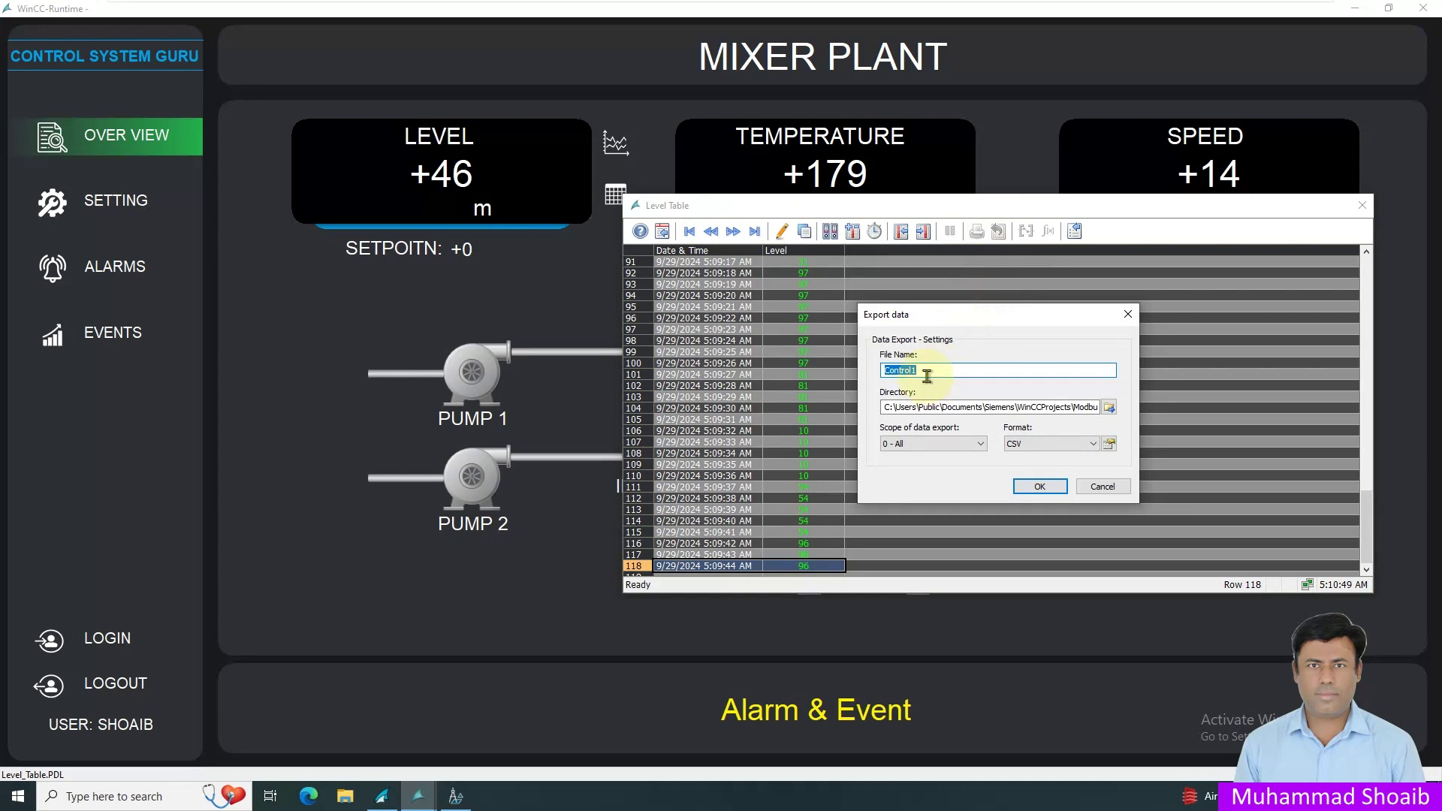
{"action": "type", "text": "Table_exp1"}
{"action": "left_click", "coordinate": [1109, 408]}
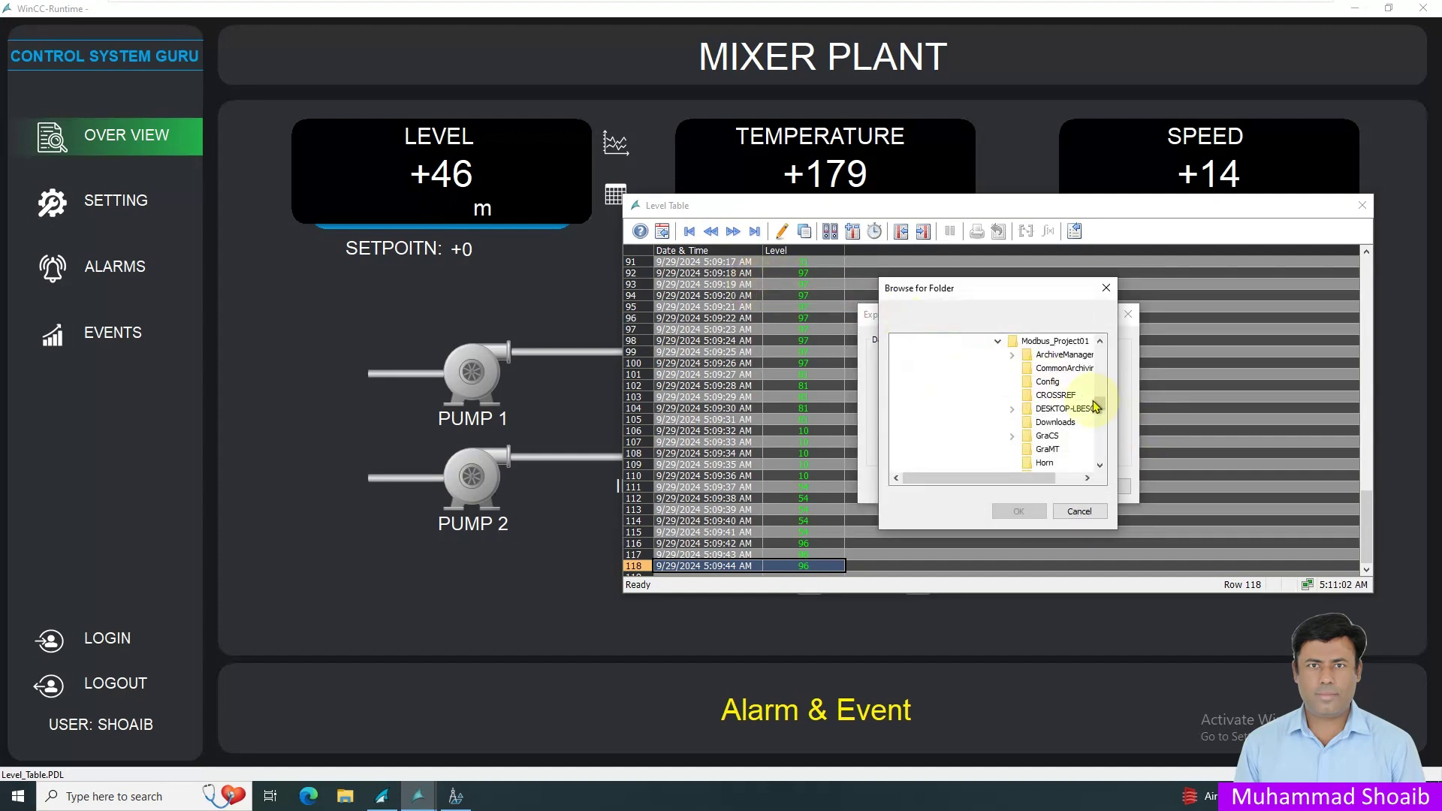
{"action": "left_click", "coordinate": [951, 436]}
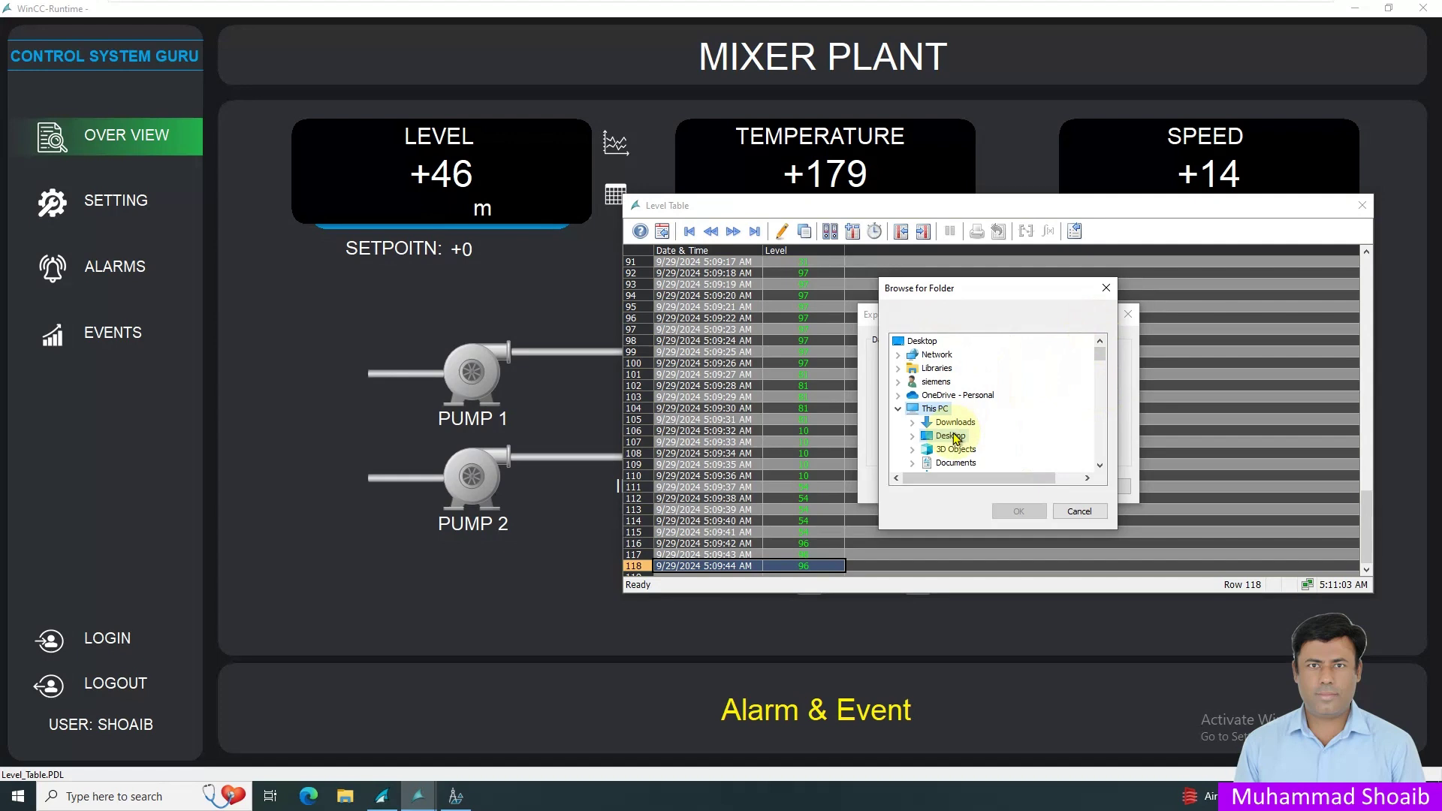
{"action": "left_click", "coordinate": [1019, 512]}
{"action": "left_click", "coordinate": [1036, 485]}
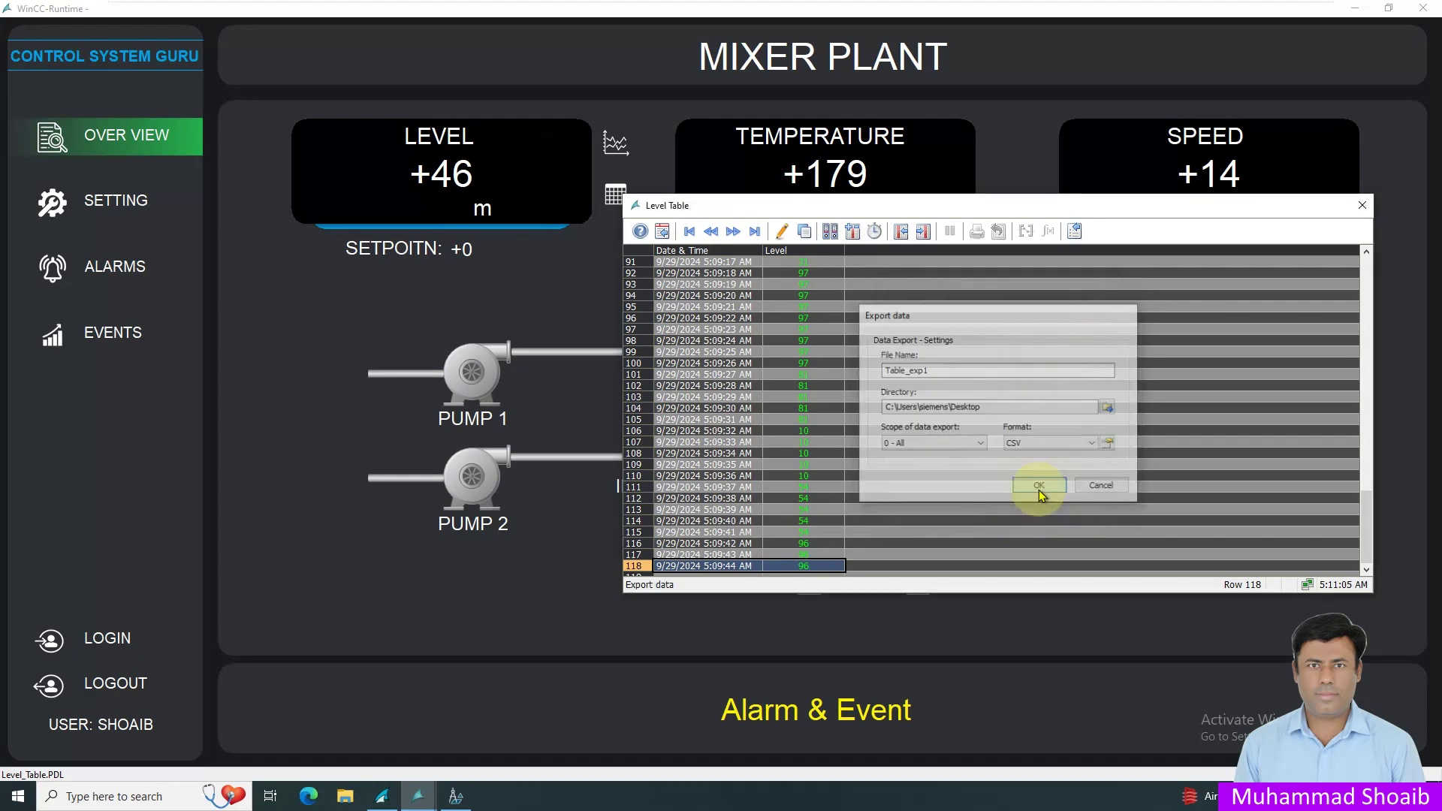
{"action": "left_click", "coordinate": [229, 255]}
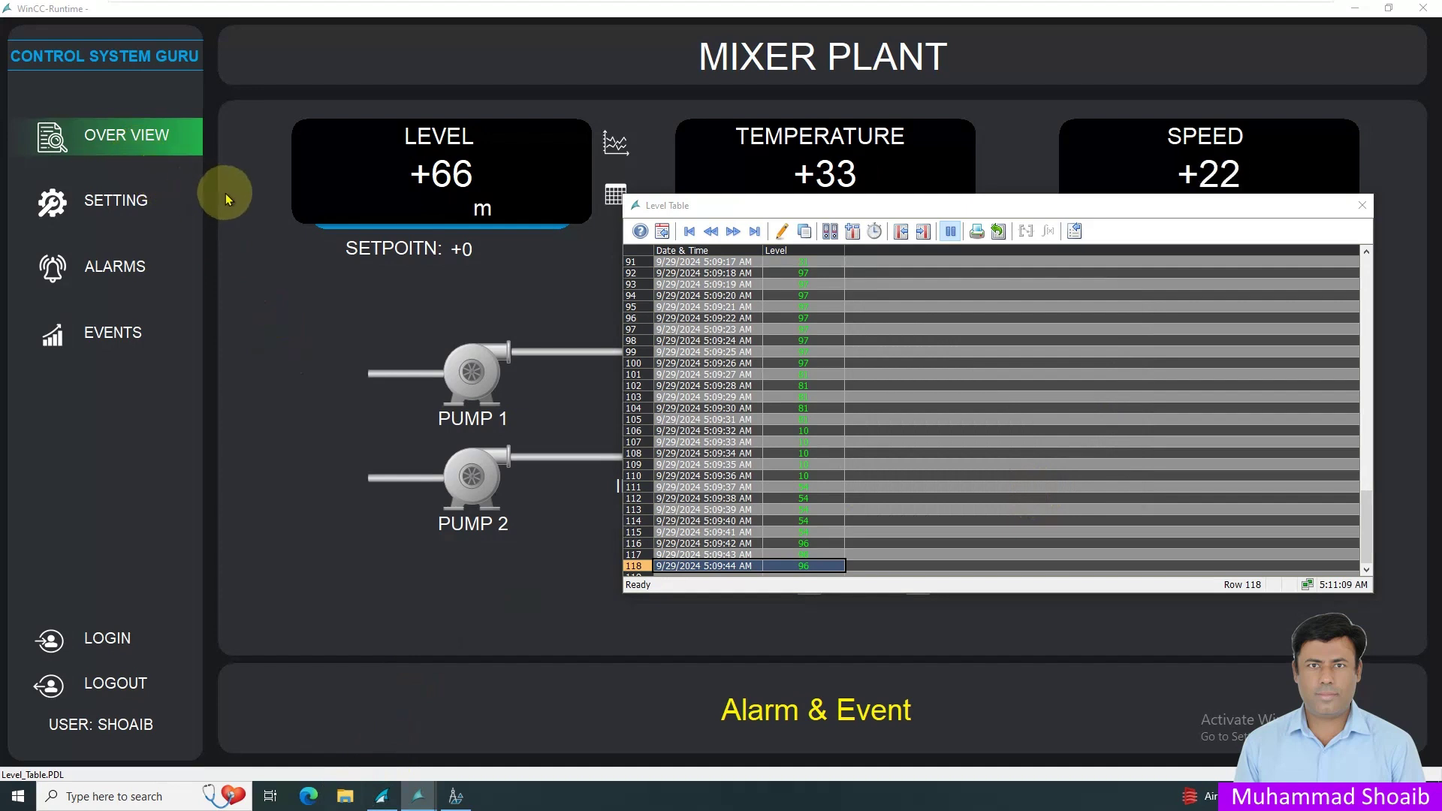
Open the Desktop's Table_exp1.csv in Notepad
{"action": "key", "text": "super+e"}
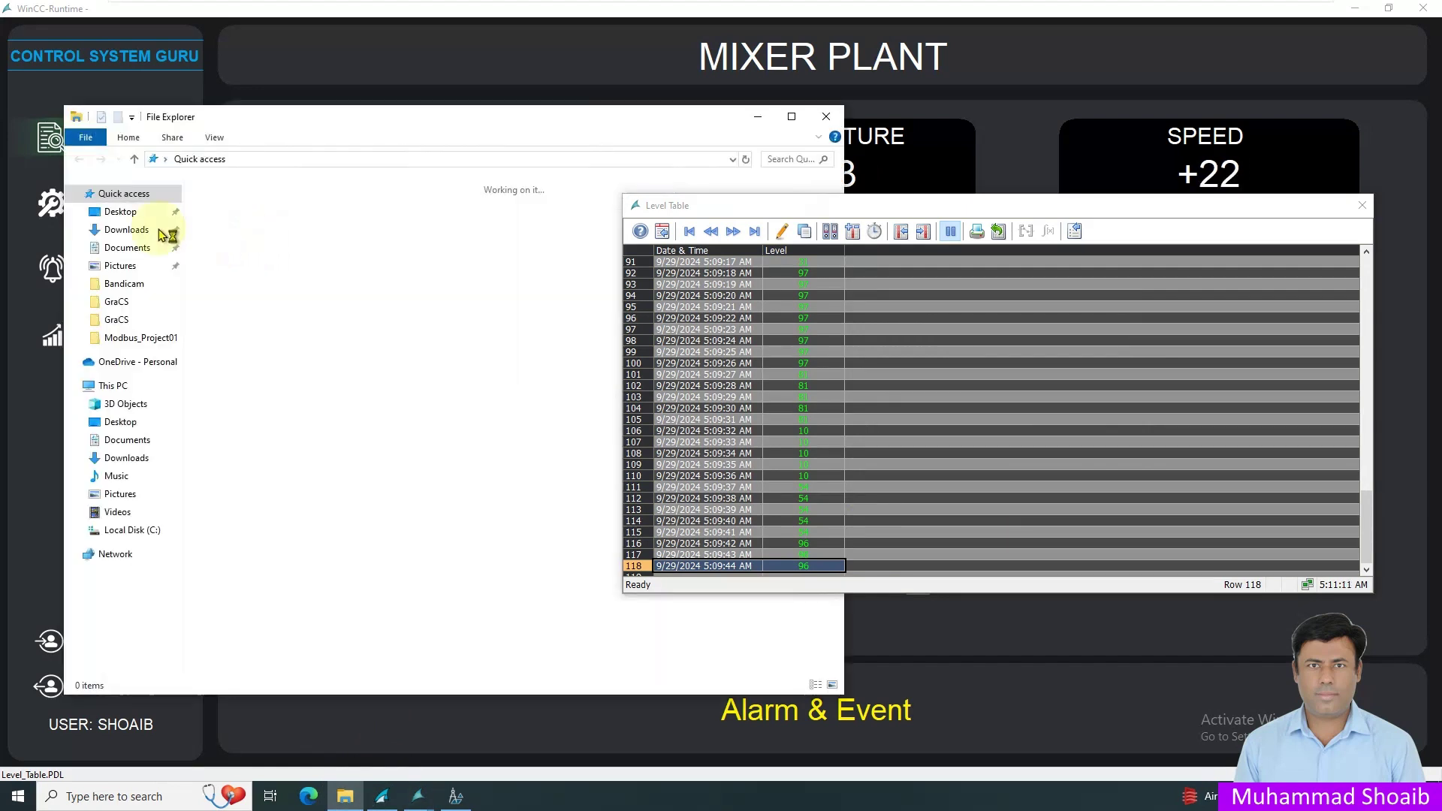
{"action": "left_click", "coordinate": [120, 213]}
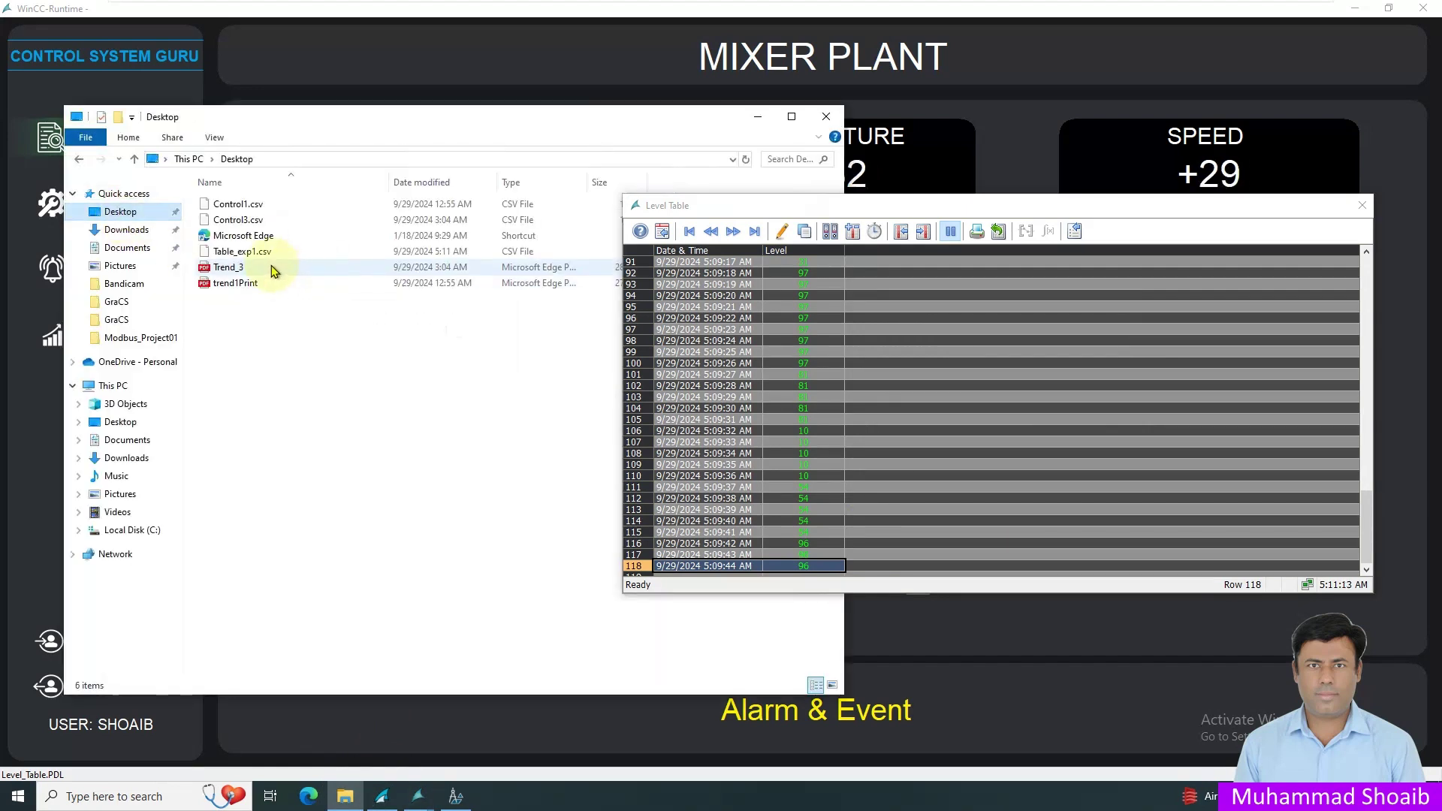
{"action": "double_click", "coordinate": [259, 251]}
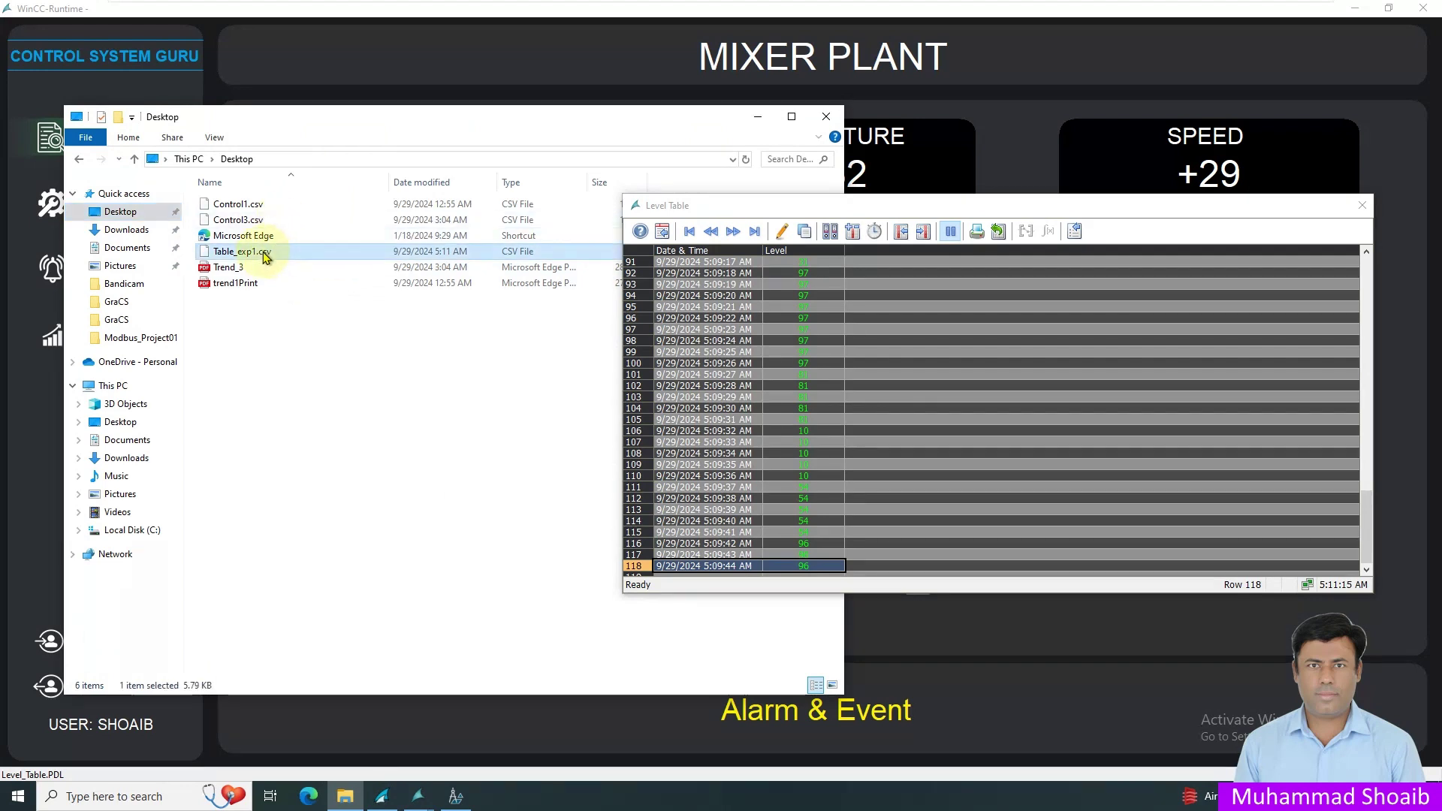
{"action": "right_click", "coordinate": [260, 251]}
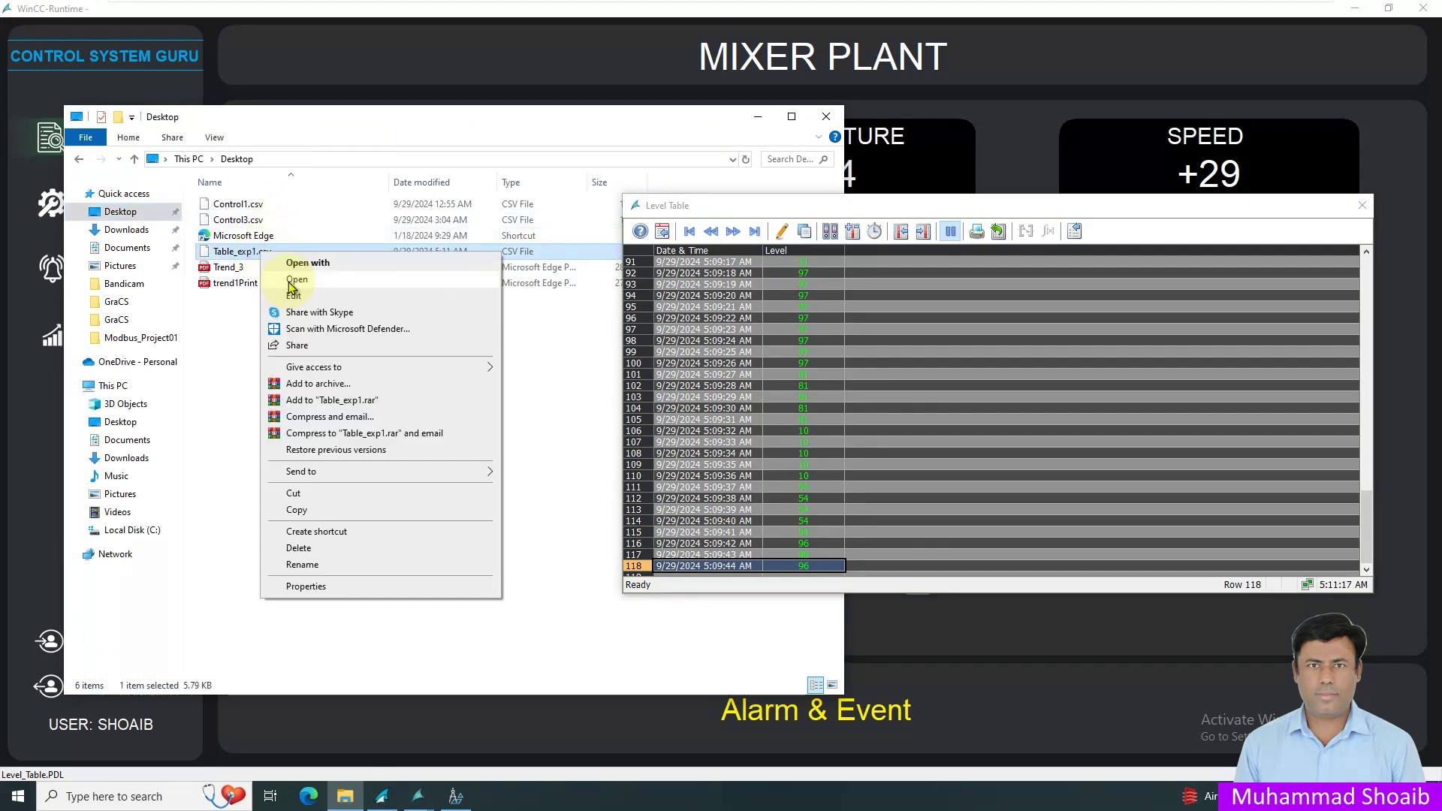
{"action": "left_click", "coordinate": [314, 282]}
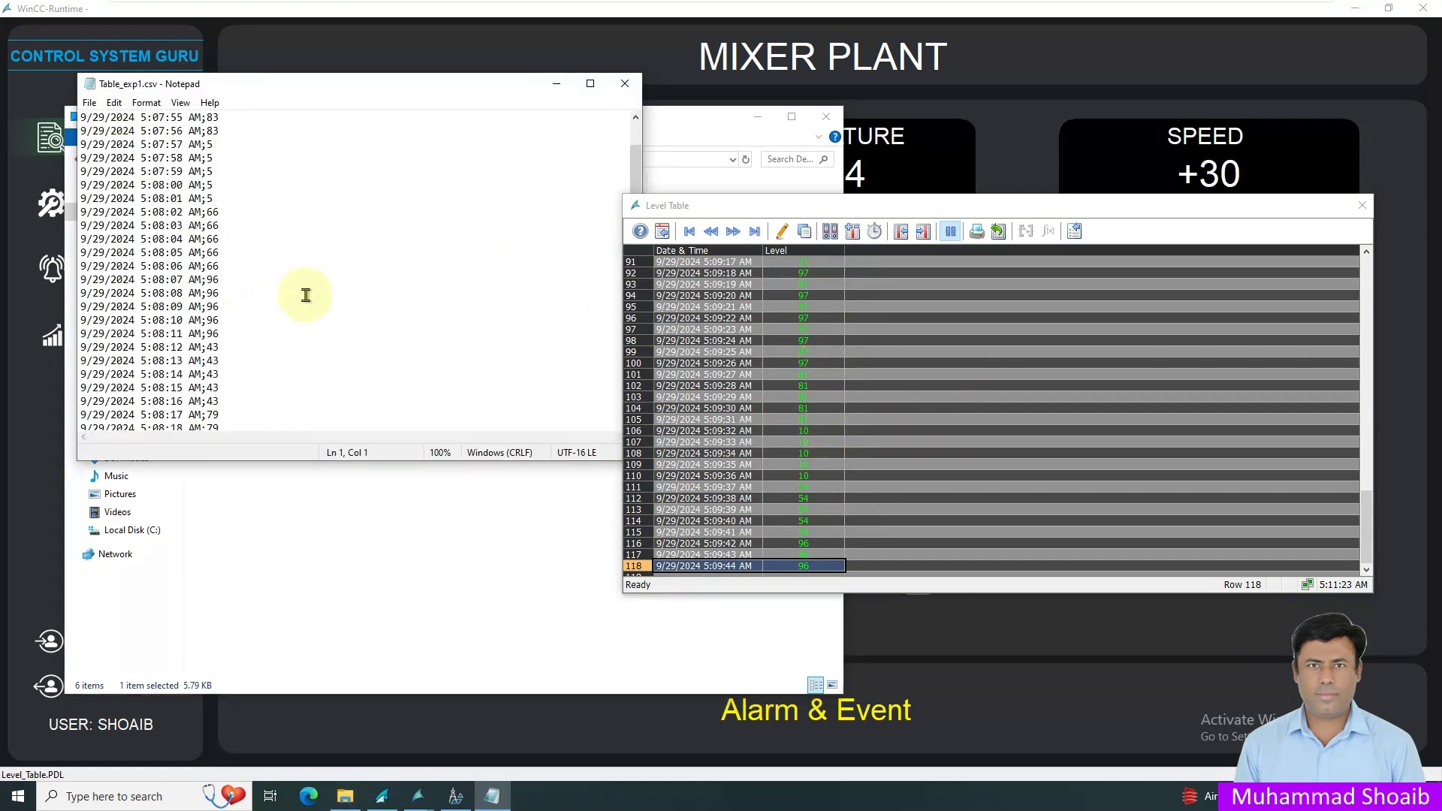
Scroll through the exported rows, then close Notepad and File Explorer
{"action": "left_click", "coordinate": [304, 292]}
{"action": "scroll", "coordinate": [308, 286], "scroll_direction": "down", "scroll_amount": 4}
{"action": "scroll", "coordinate": [309, 281], "scroll_direction": "down", "scroll_amount": 20}
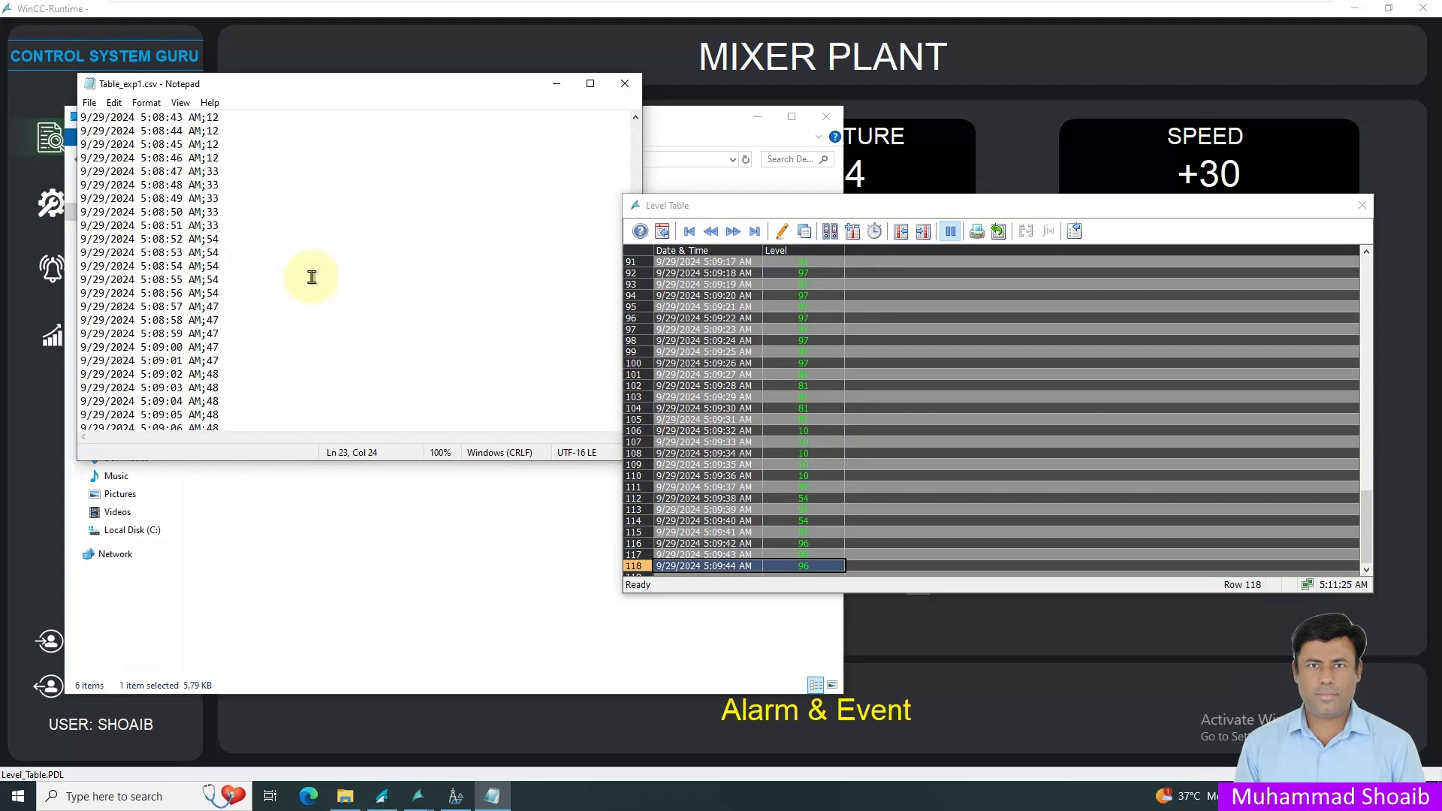
{"action": "scroll", "coordinate": [312, 272], "scroll_direction": "down", "scroll_amount": 3}
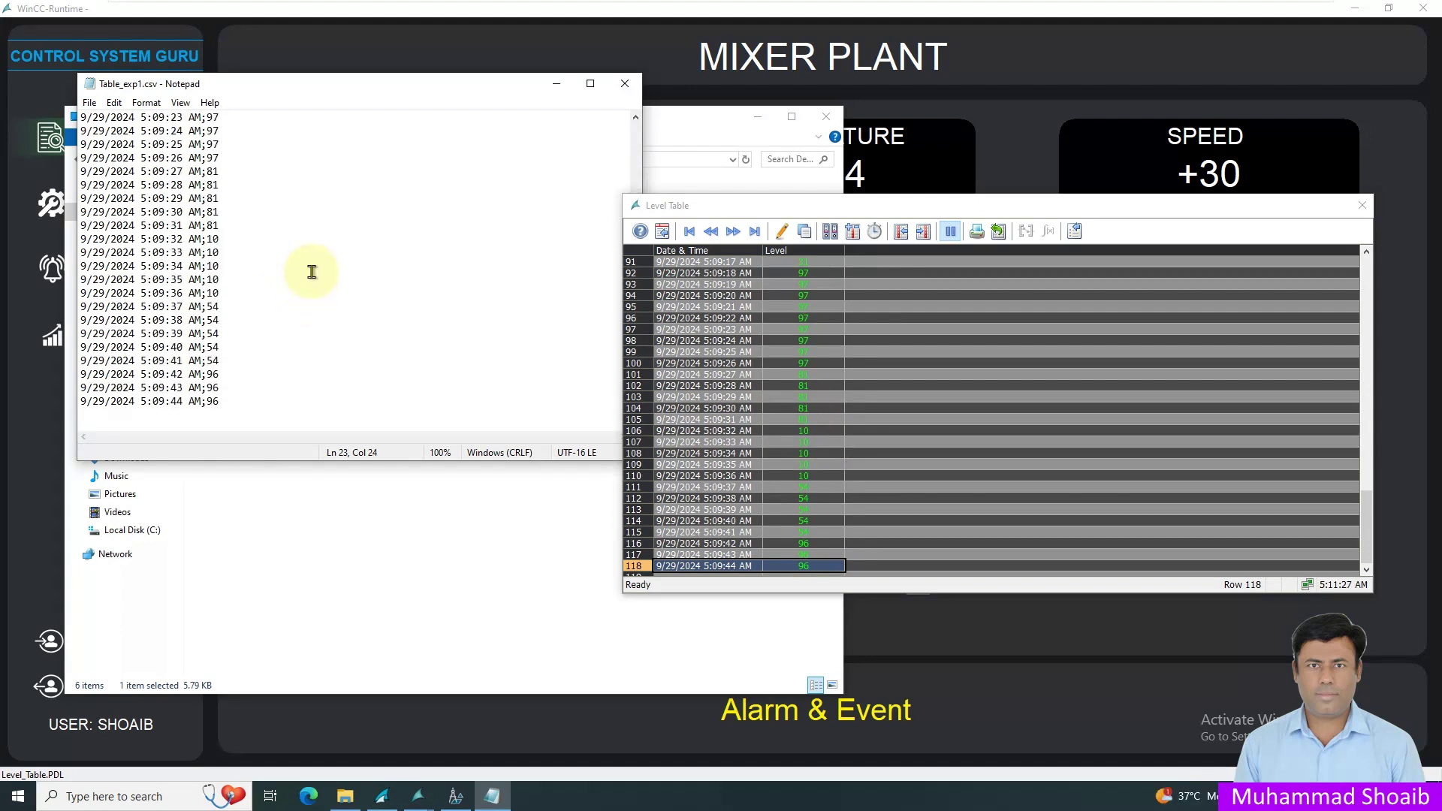
{"action": "left_click", "coordinate": [623, 88]}
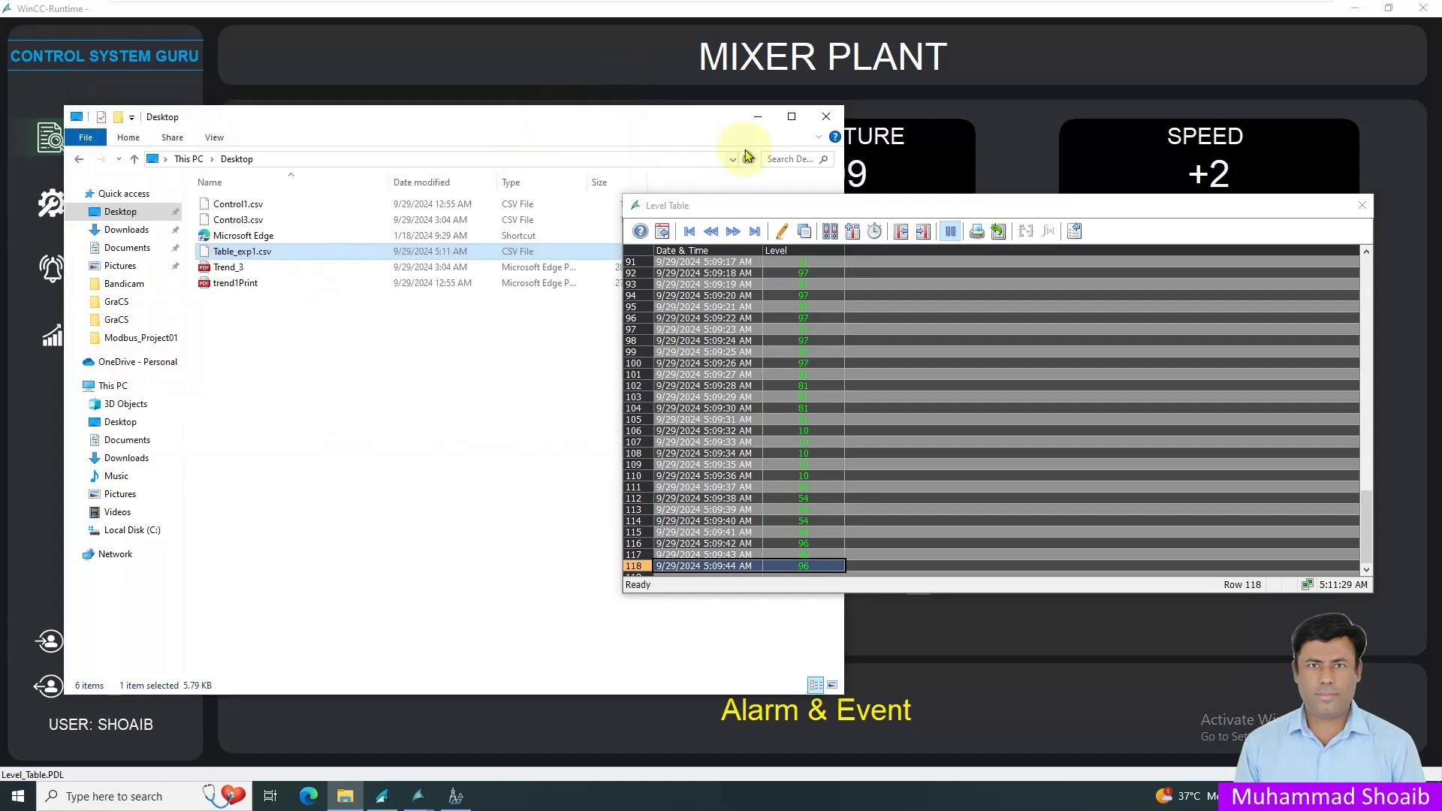
{"action": "left_click", "coordinate": [827, 117]}
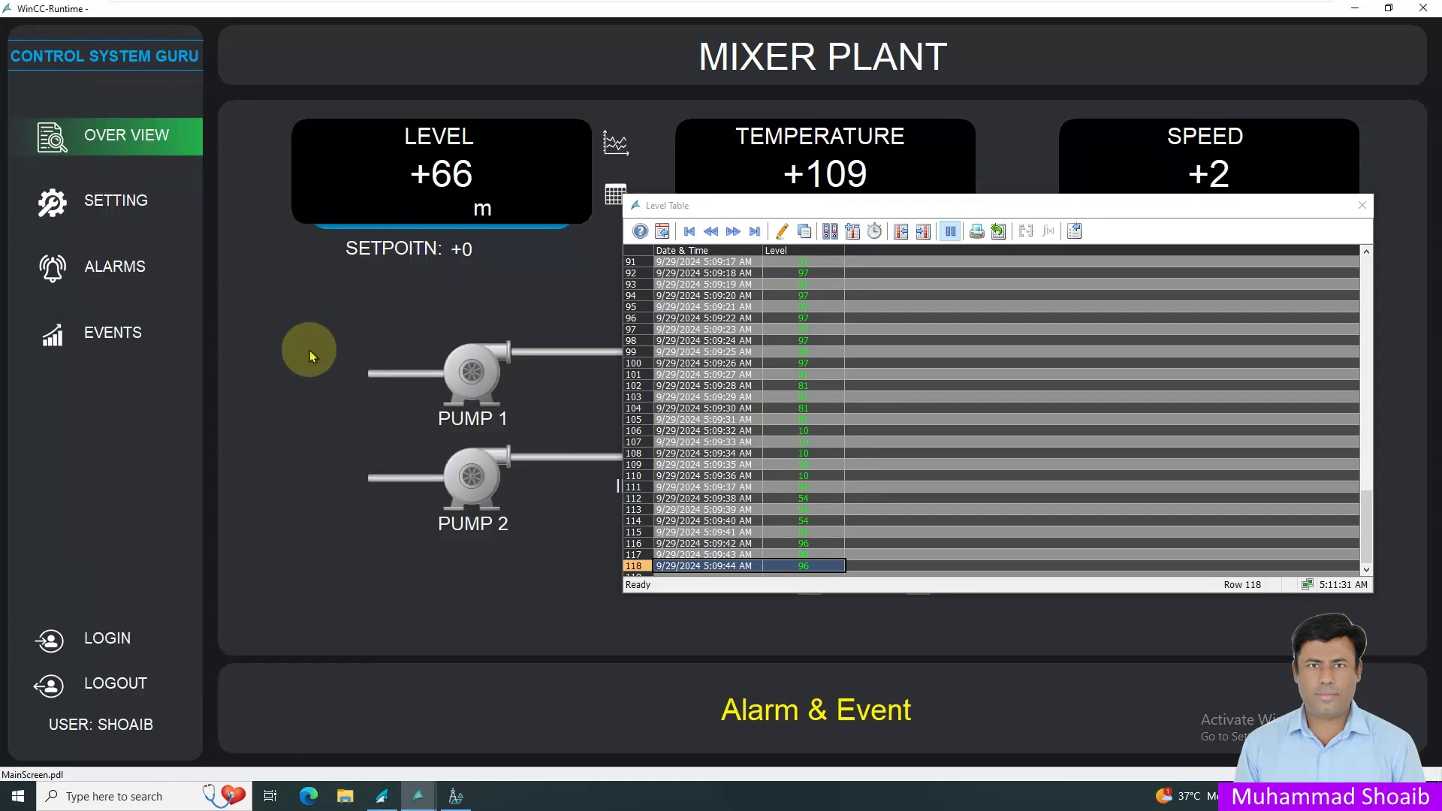